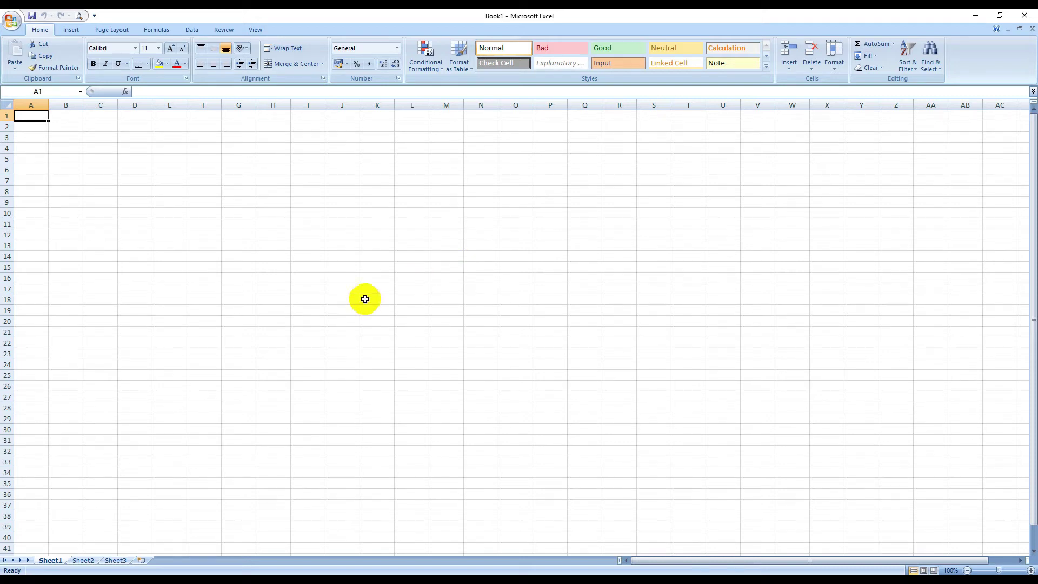
# Minimize the open Book1 workbook and launch Microsoft Excel from the desktop to get another blank workbook.
pyautogui.click(976, 17)
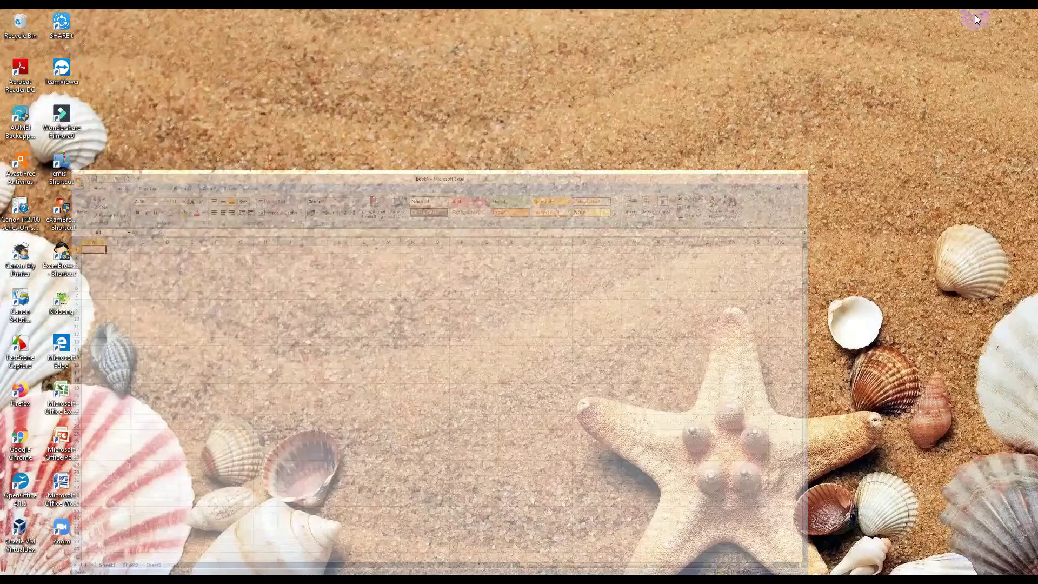
pyautogui.rightClick(267, 268)
pyautogui.click(306, 299)
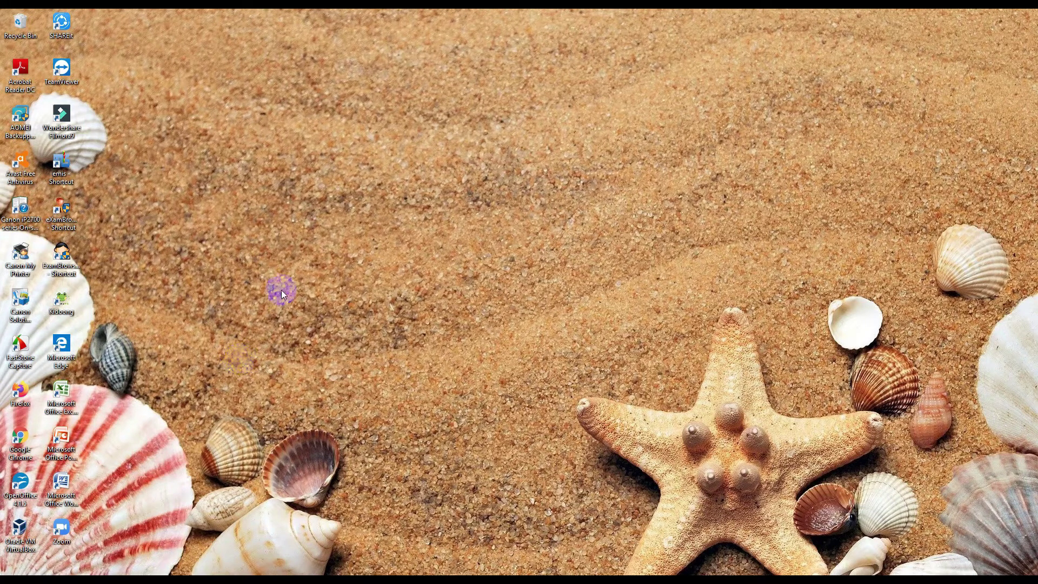
pyautogui.rightClick(249, 221)
pyautogui.click(276, 252)
pyautogui.doubleClick(61, 397)
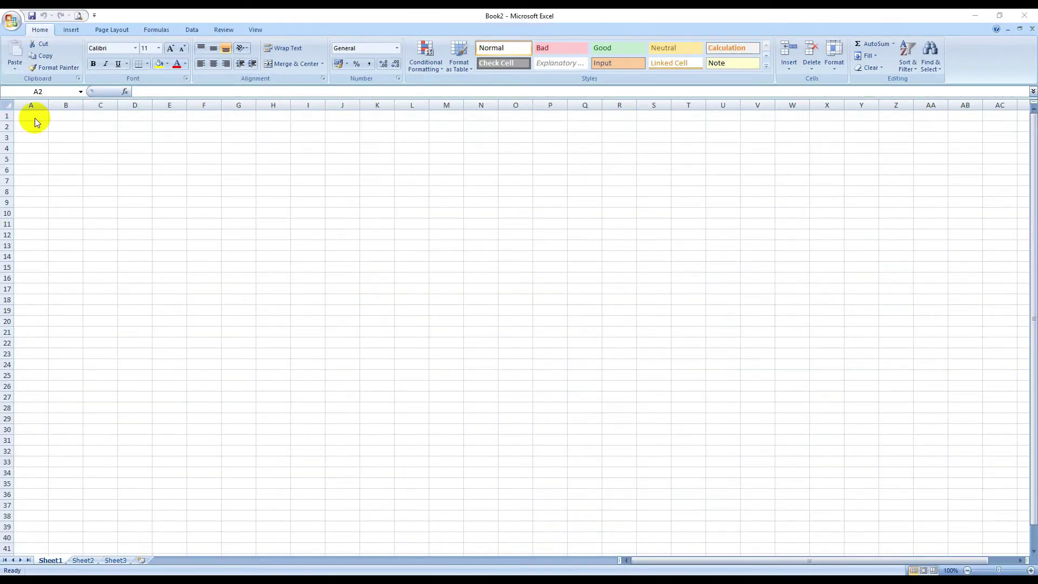
# Move the active cell along row 2 from column A to column I and back to column A.
pyautogui.click(35, 117)
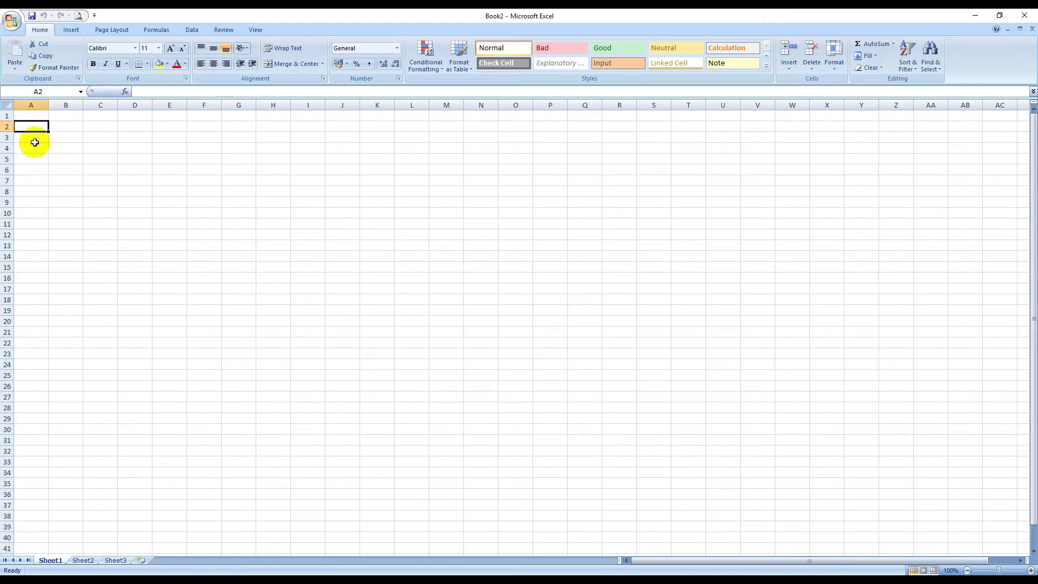
pyautogui.press('Right')
pyautogui.press('Right')
pyautogui.press('Right')
pyautogui.press('Right')
pyautogui.press('Right')
pyautogui.press('Right')
pyautogui.press('Right')
pyautogui.press('Right')
pyautogui.press('Left')
pyautogui.press('Left')
pyautogui.press('Left')
pyautogui.press('Left')
pyautogui.press('Left')
pyautogui.press('Left')
pyautogui.press('Left')
pyautogui.press('Left')
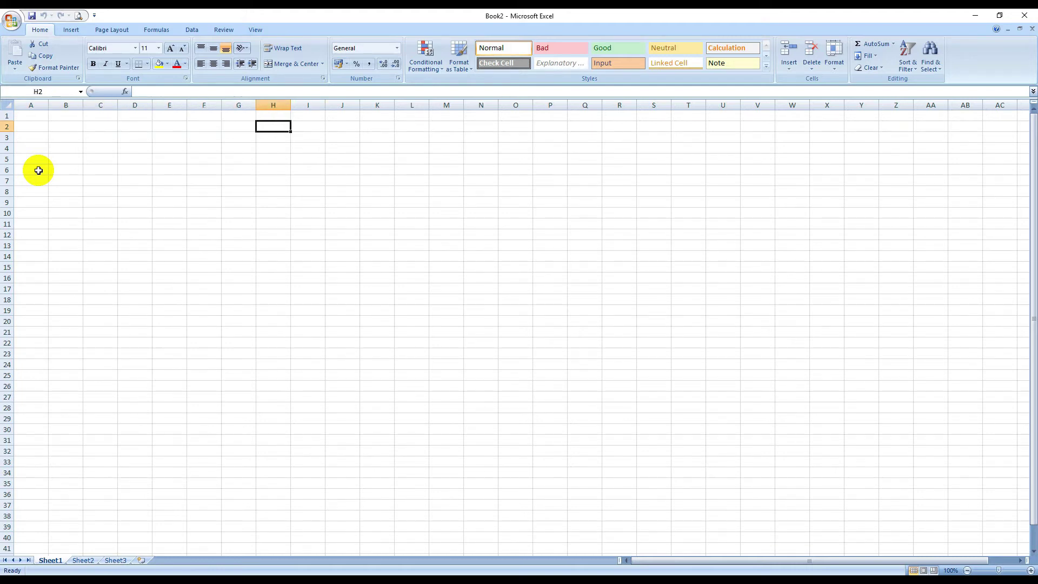
# Move the active cell down column A to A4, up to A1, and end on A2 after visiting B2.
pyautogui.press('Down')
pyautogui.press('Down')
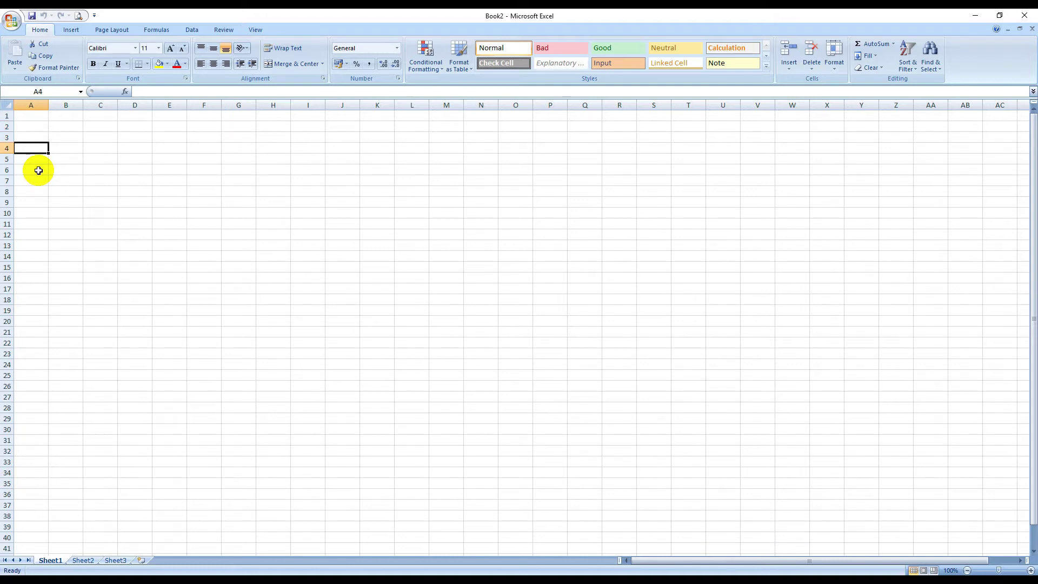
pyautogui.press('Up')
pyautogui.press('Up')
pyautogui.press('Up')
pyautogui.press('Down')
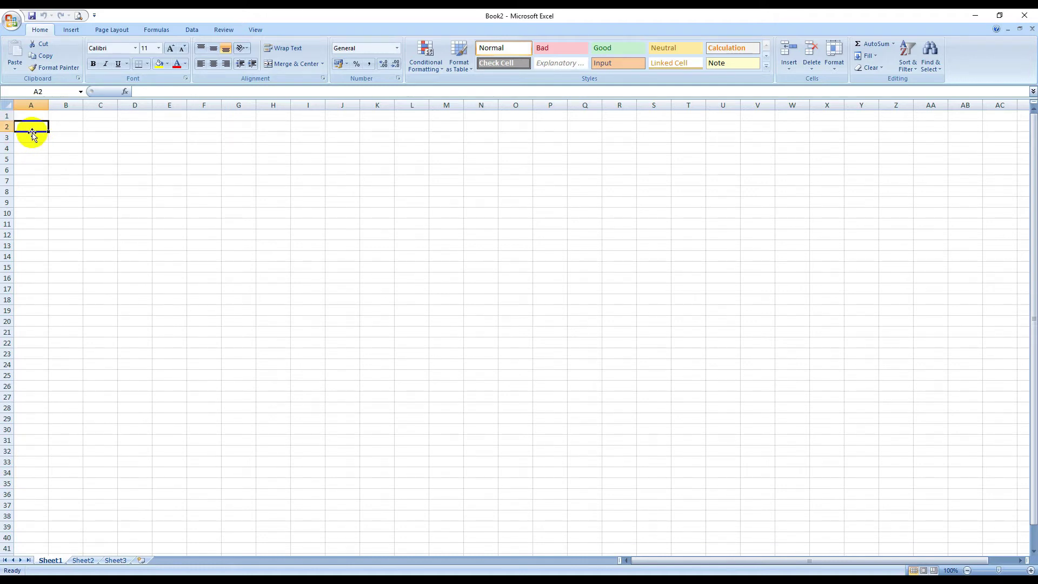
pyautogui.press('Right')
pyautogui.press('Left')
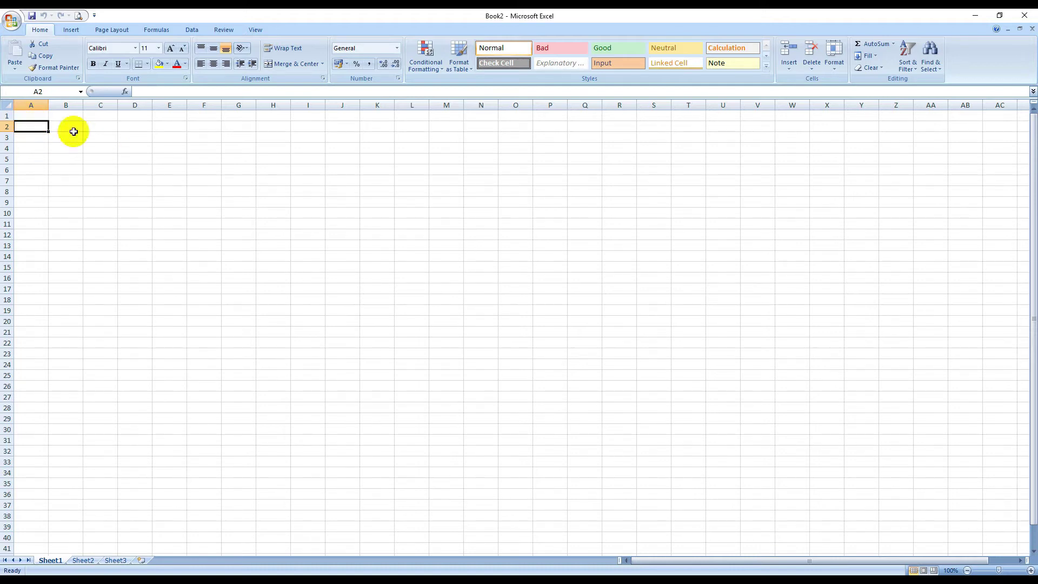
# Select cells E4, E6, A1 and C16 in turn to examine how each cell reference combines column and row.
pyautogui.click(167, 146)
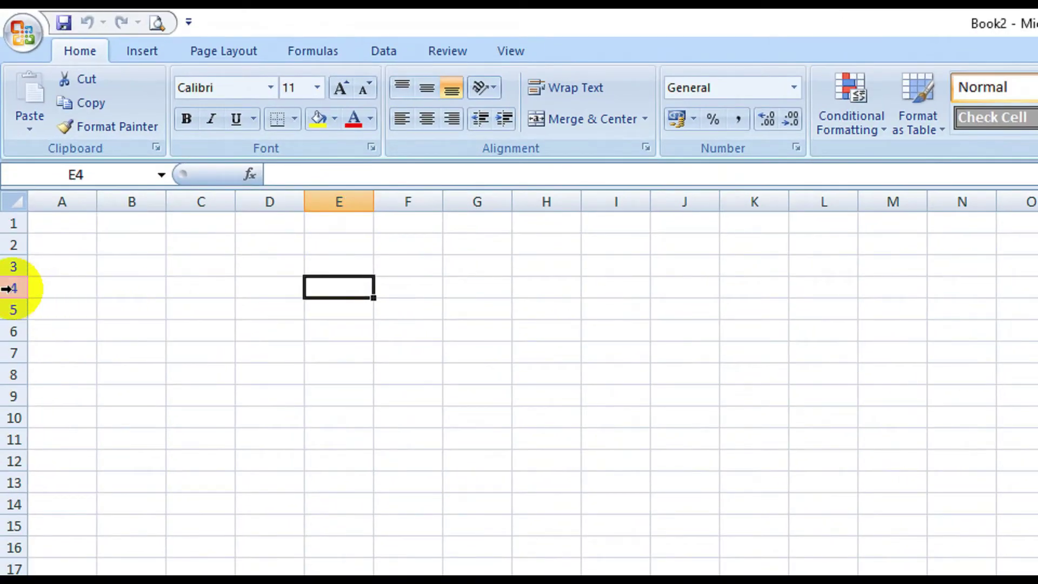
pyautogui.click(91, 174)
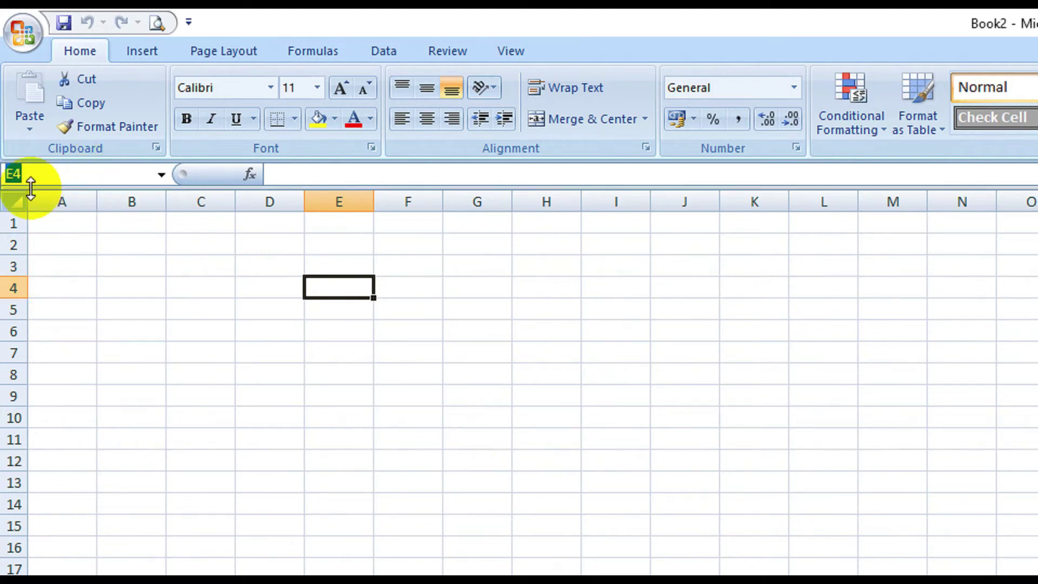
pyautogui.click(308, 333)
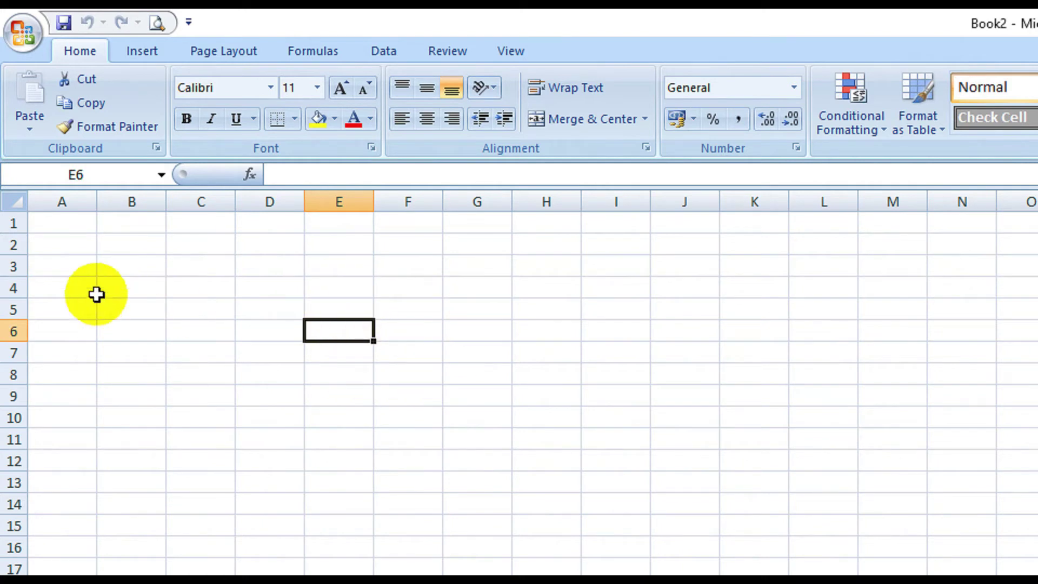
pyautogui.click(55, 224)
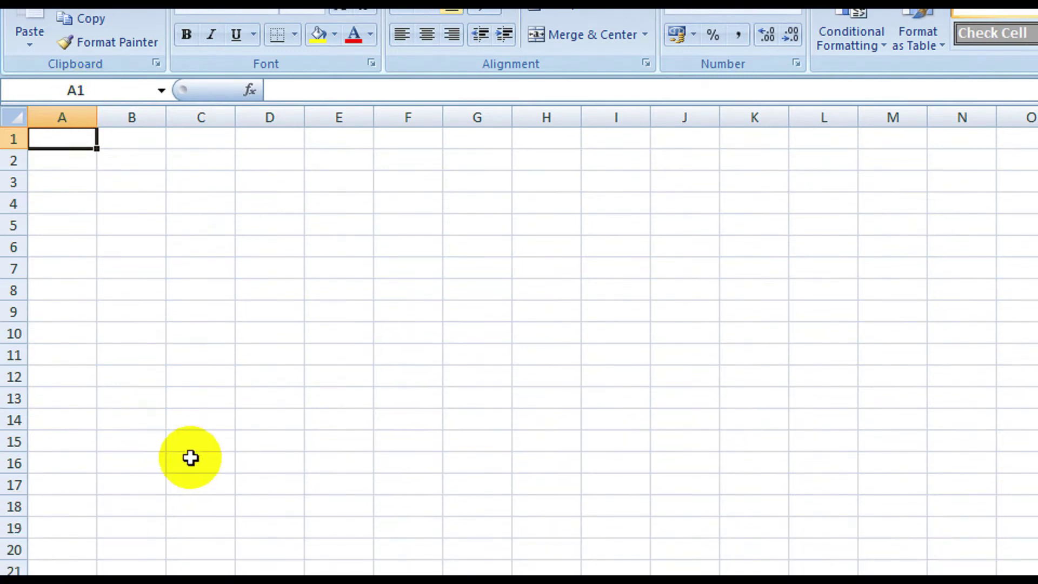
pyautogui.click(192, 541)
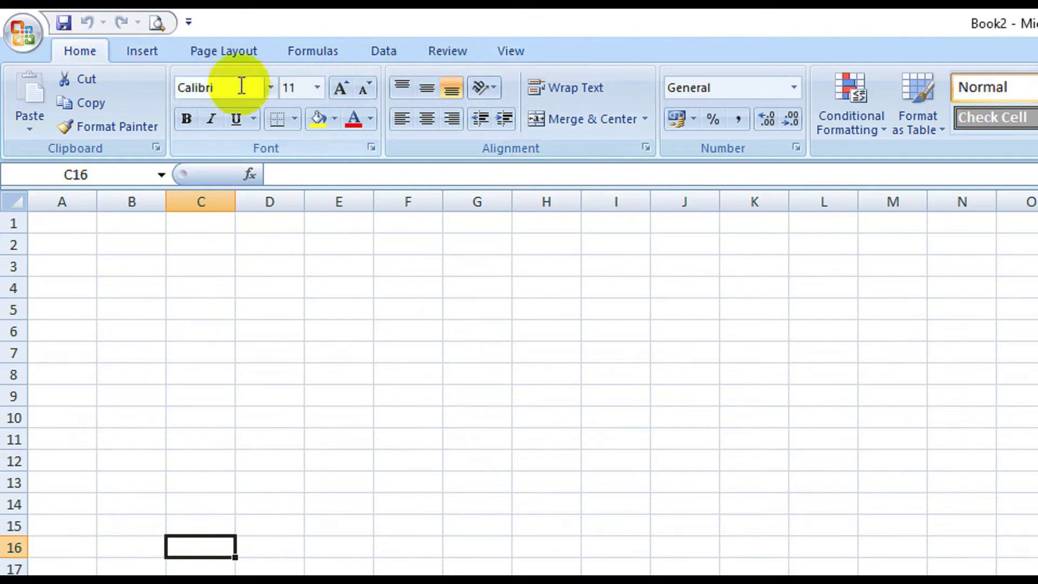
# Look through the Insert, Page Layout and Formulas command groups, ending back on the Home commands.
pyautogui.click(136, 54)
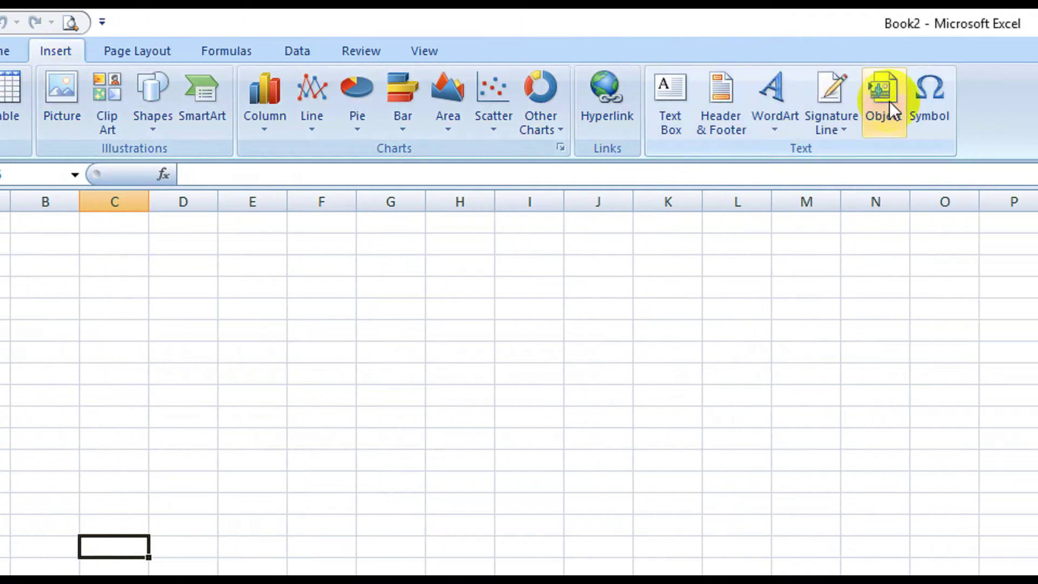
pyautogui.click(232, 49)
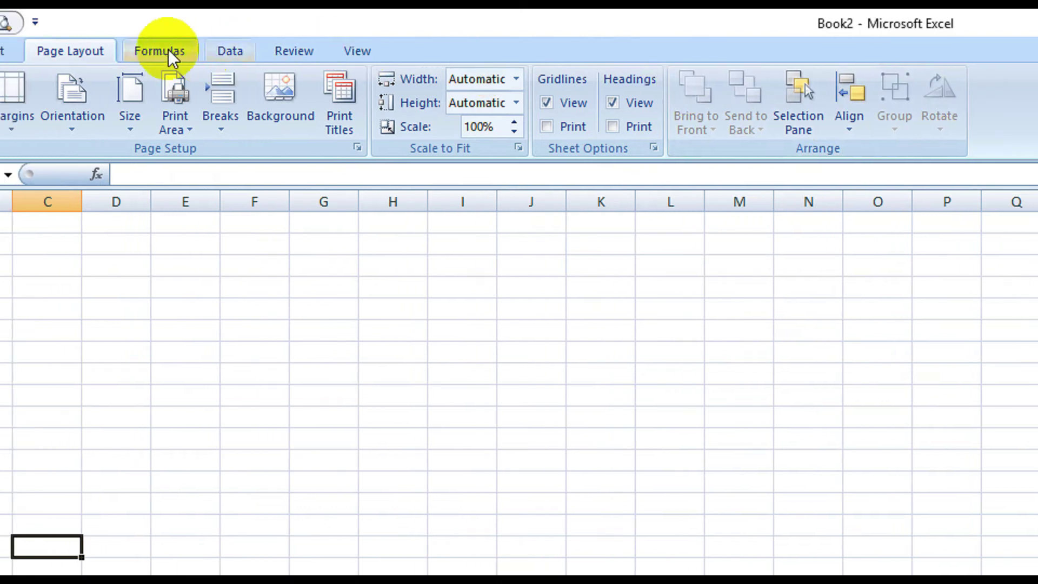
pyautogui.click(140, 51)
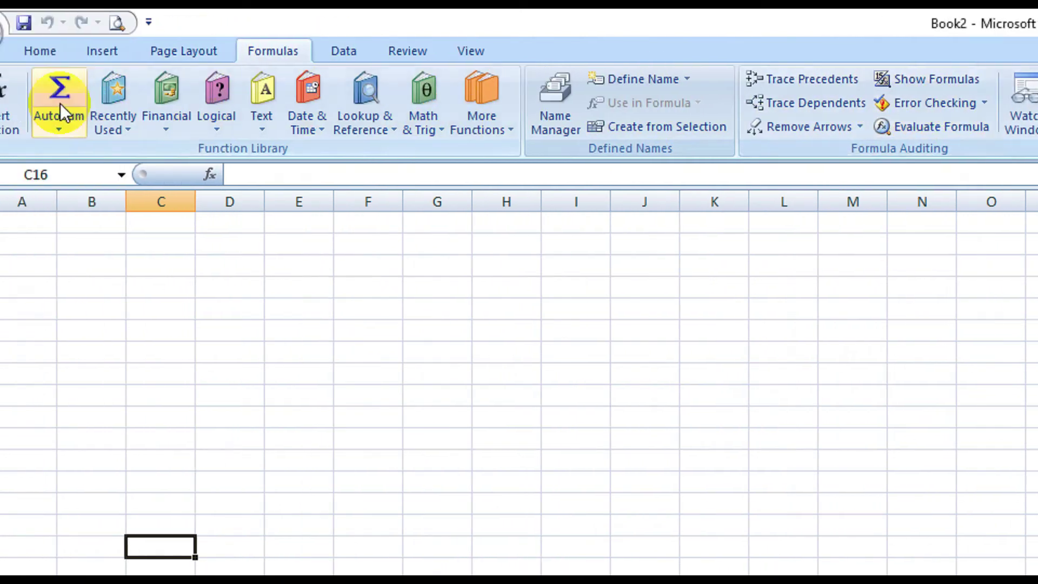
pyautogui.click(40, 48)
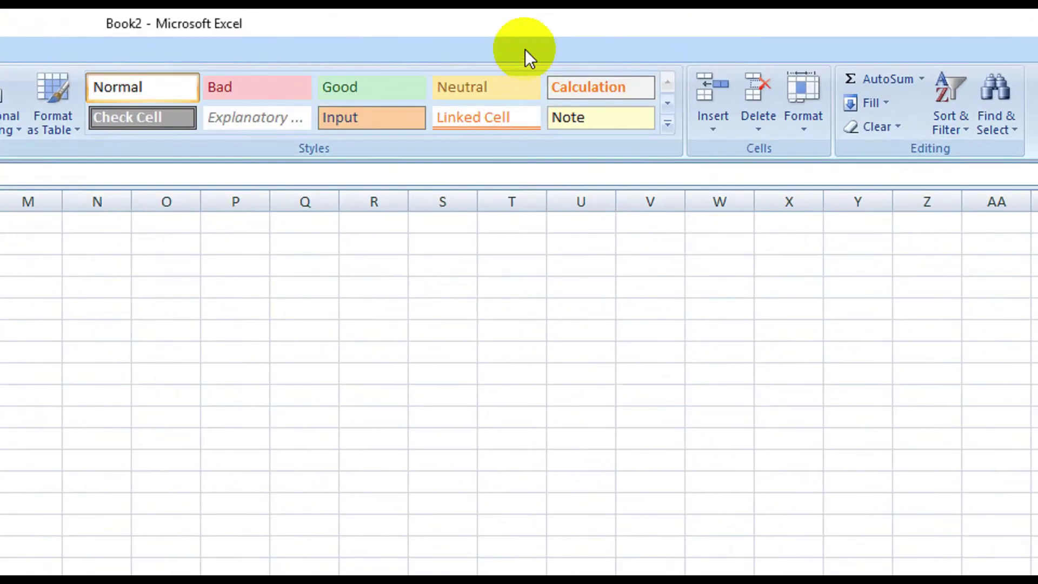
# Minimize the ribbon and restore it to its full display.
pyautogui.rightClick(525, 50)
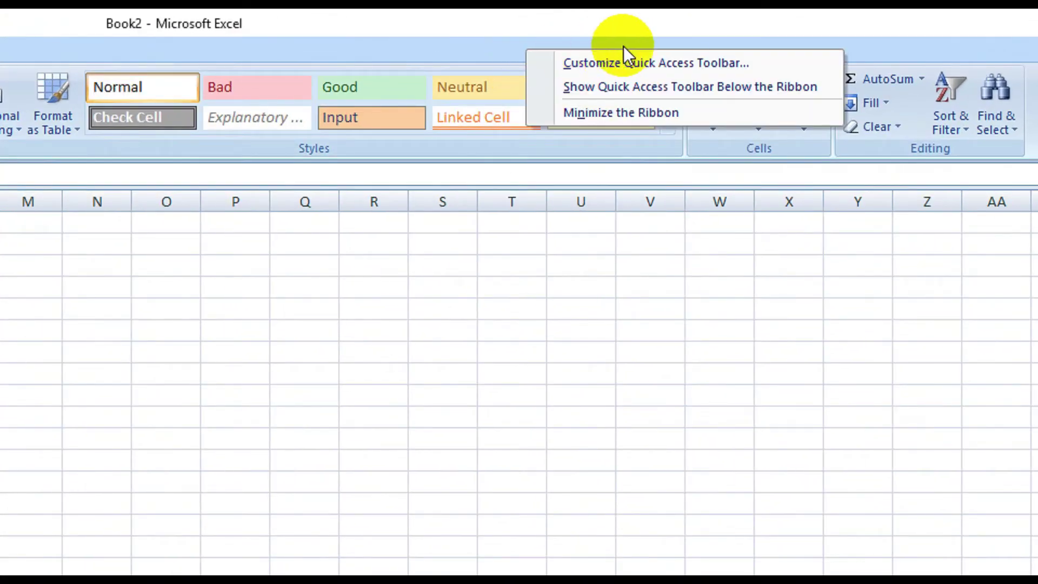
pyautogui.click(663, 119)
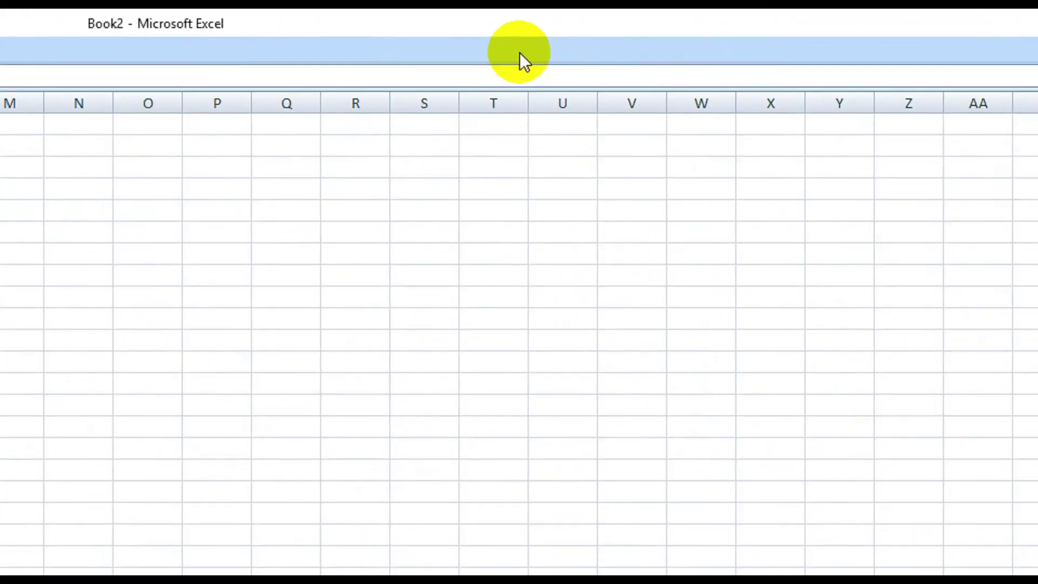
pyautogui.rightClick(520, 53)
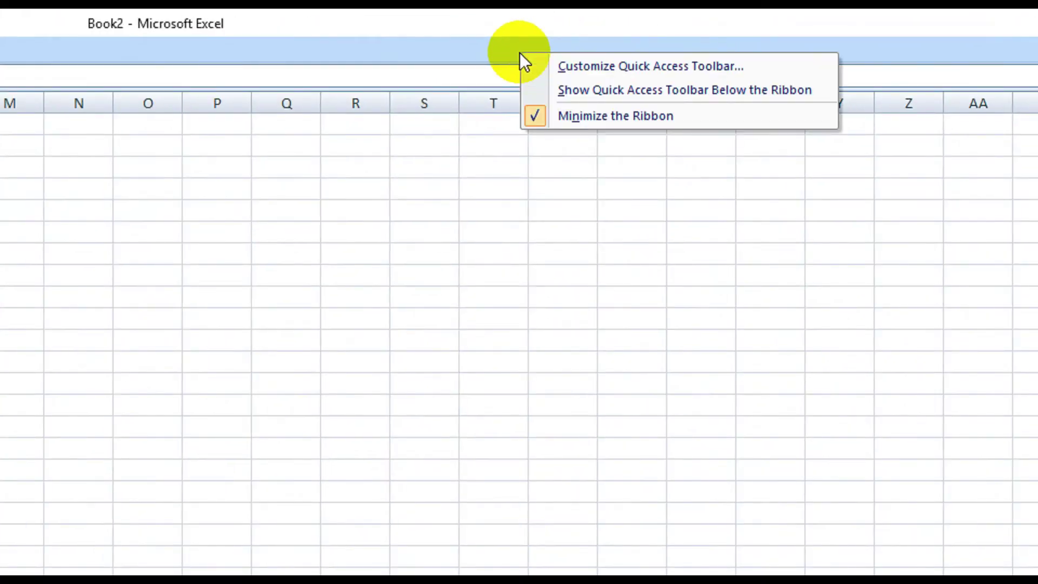
pyautogui.click(534, 121)
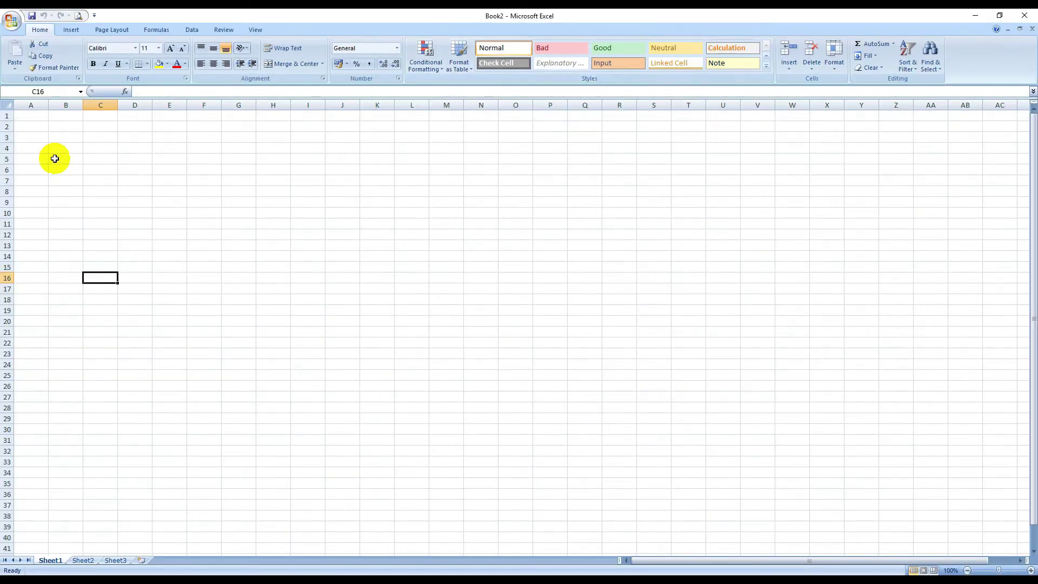
# Make A1 the active cell on Sheet1 and look at the worksheets Sheet2 and Sheet3.
pyautogui.hotkey('ctrl', 'Home')
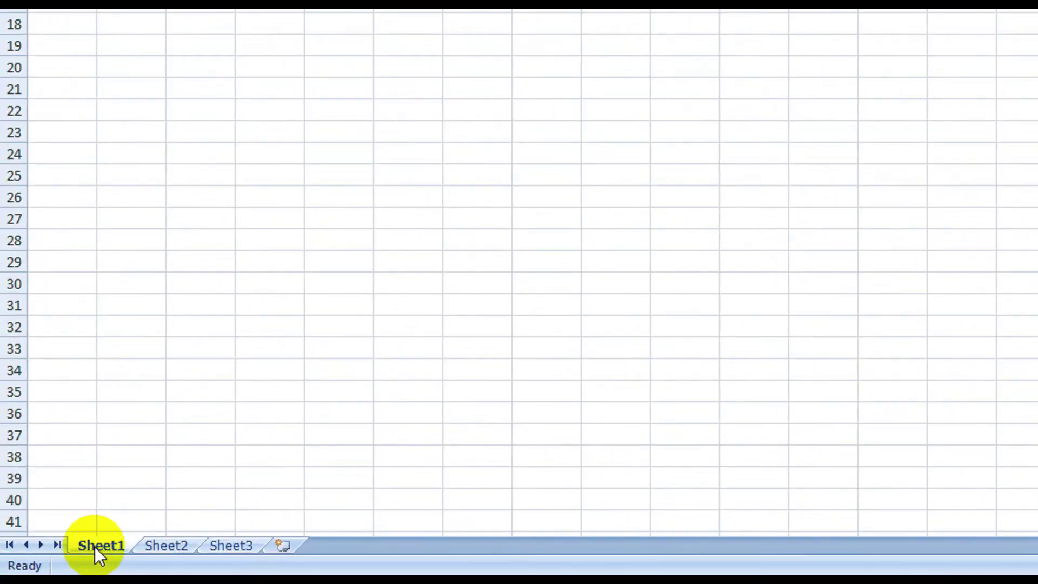
pyautogui.click(179, 546)
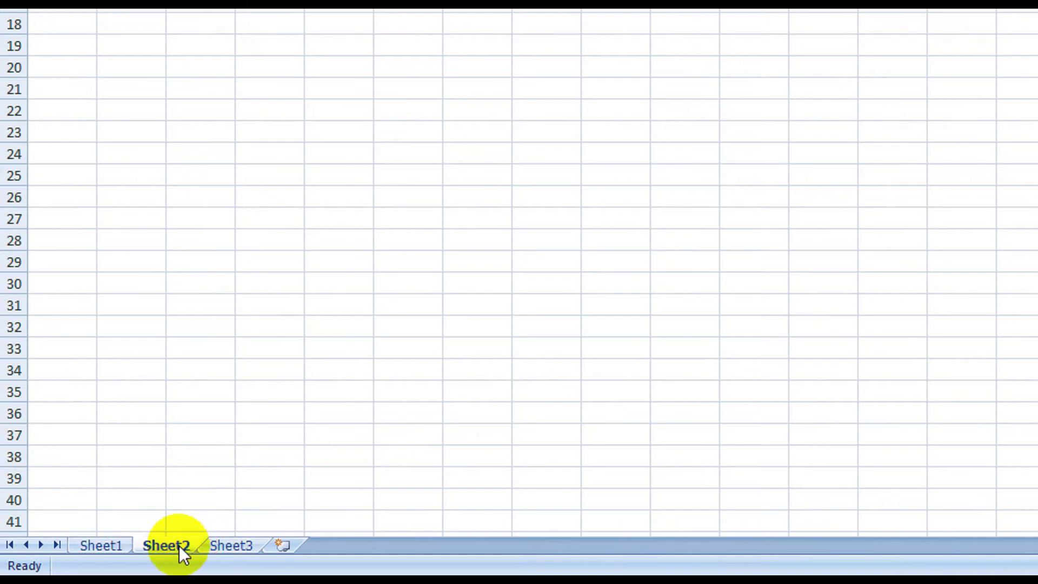
pyautogui.click(234, 546)
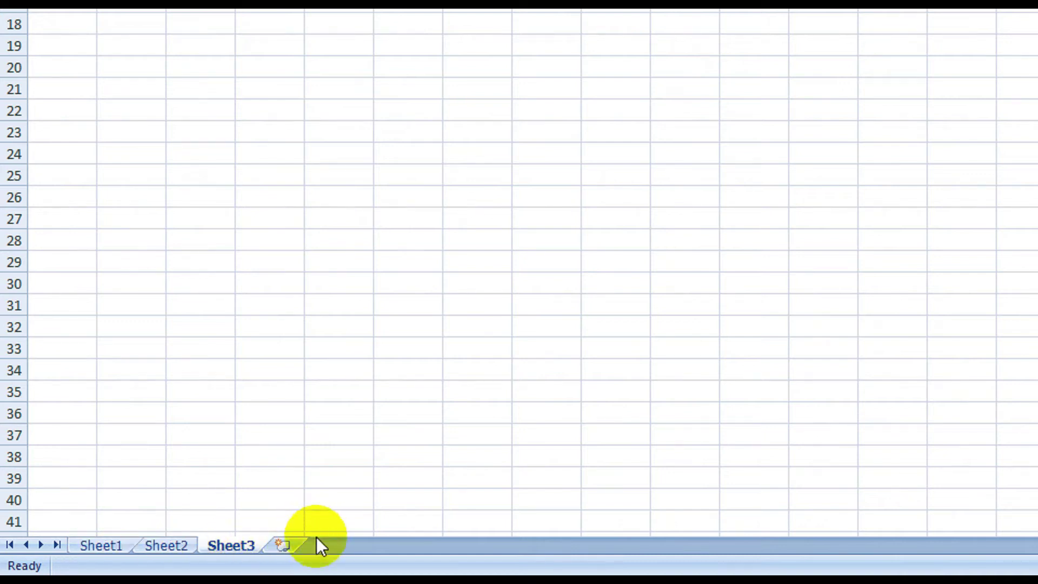
# Add two new worksheets after Sheet3 and return to Sheet1.
pyautogui.click(290, 547)
pyautogui.click(346, 546)
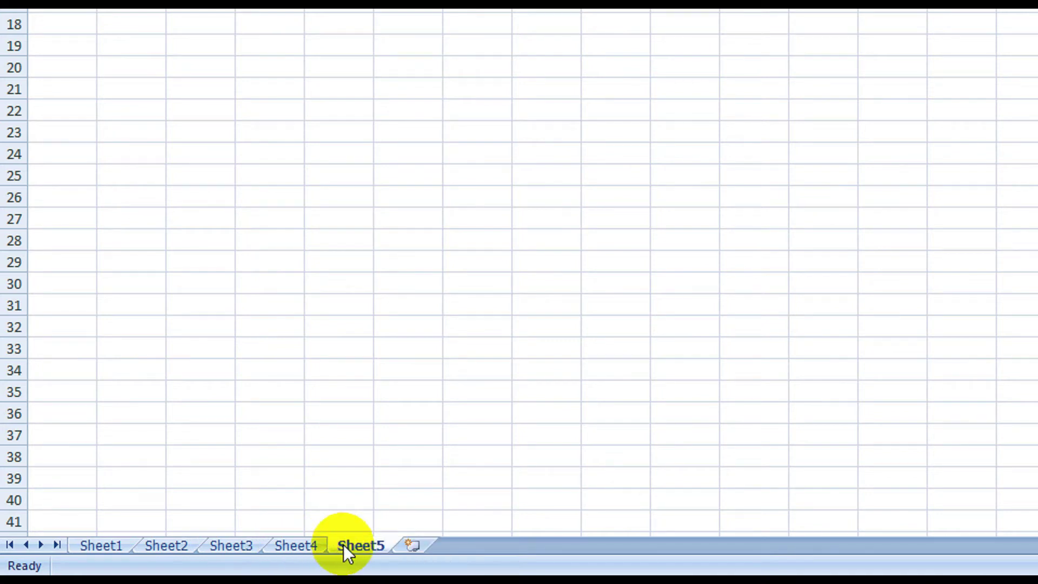
pyautogui.click(103, 545)
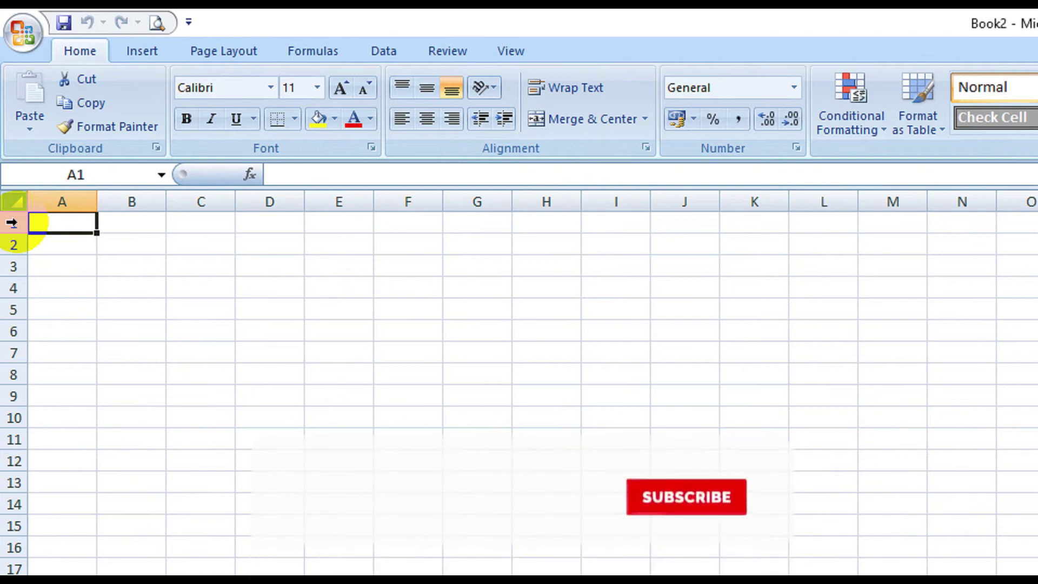
# Enter the title "DAFTAR NAMA-NAMA SISWA-SISWI MAS ISLAMIYAH TELUKDALAM" in cell A1.
pyautogui.write('DAFTAR')
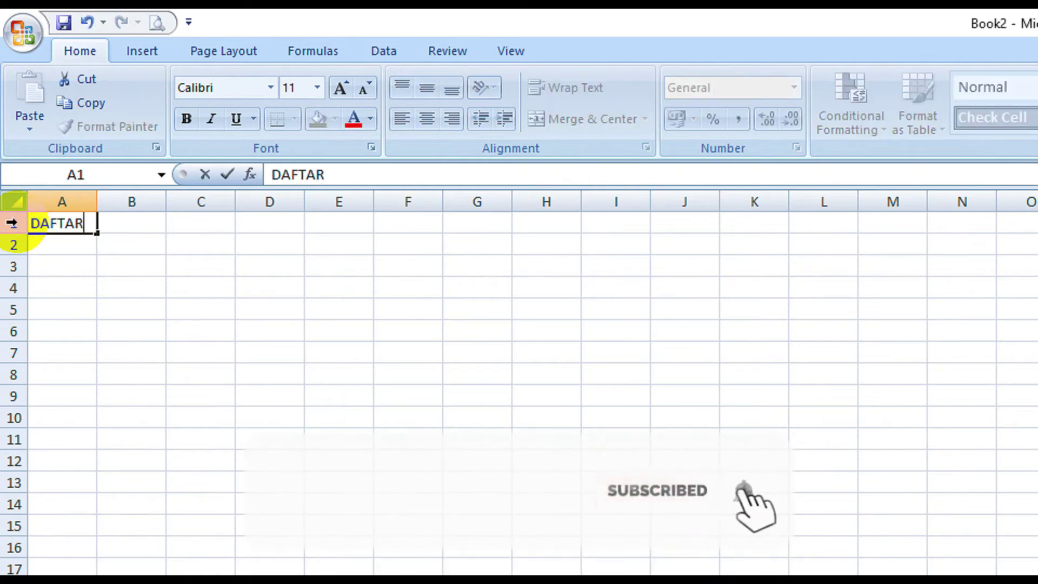
pyautogui.write(' NAMA')
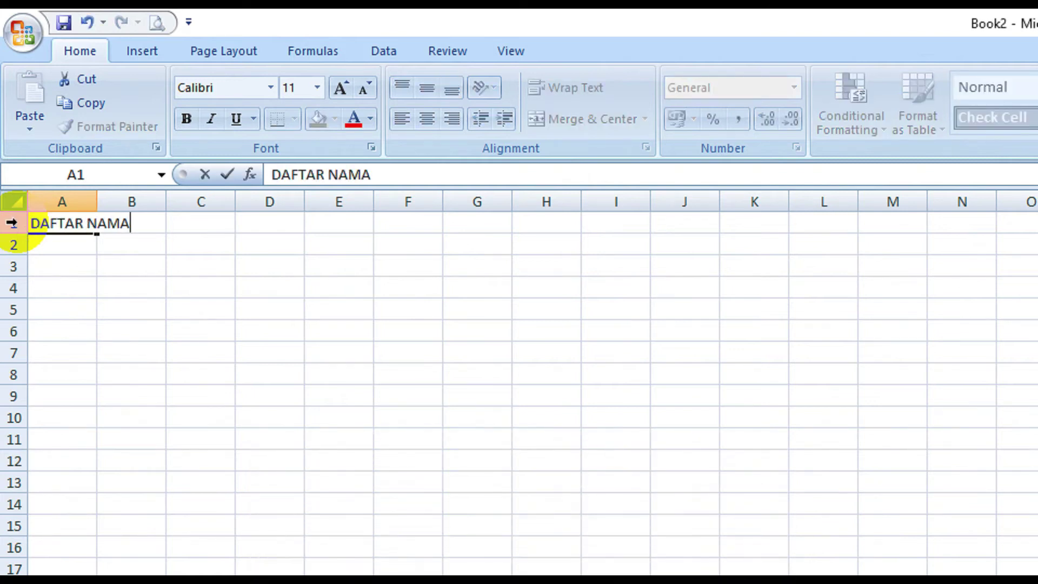
pyautogui.write('-NAMA ')
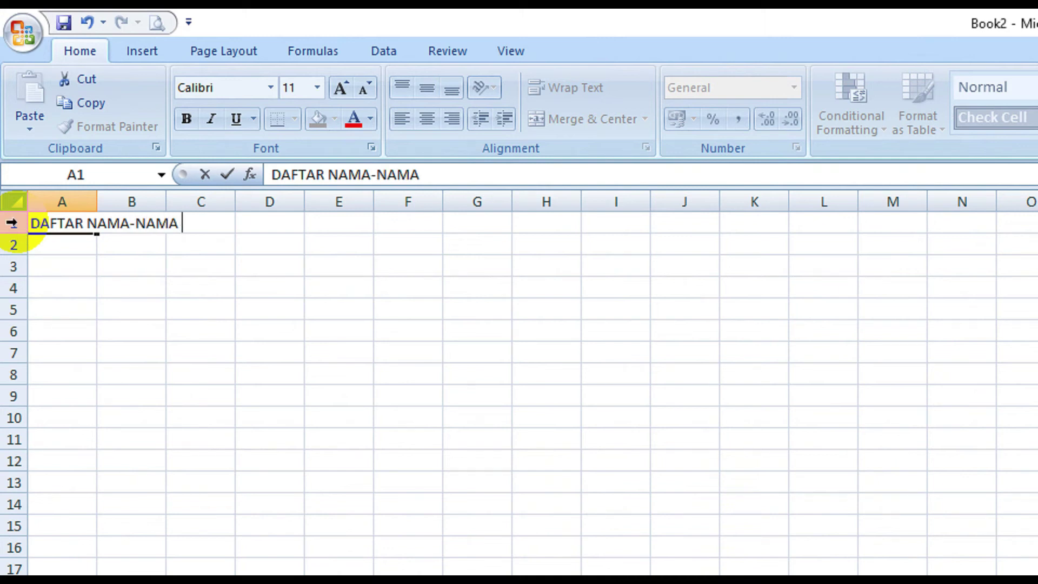
pyautogui.write('SISWA-SISW')
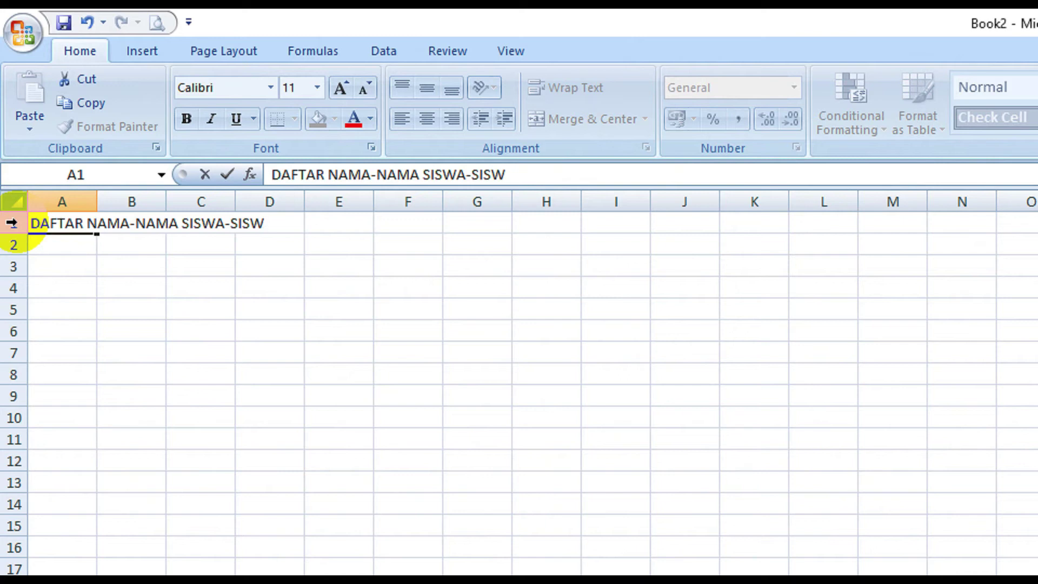
pyautogui.write('I MAS I')
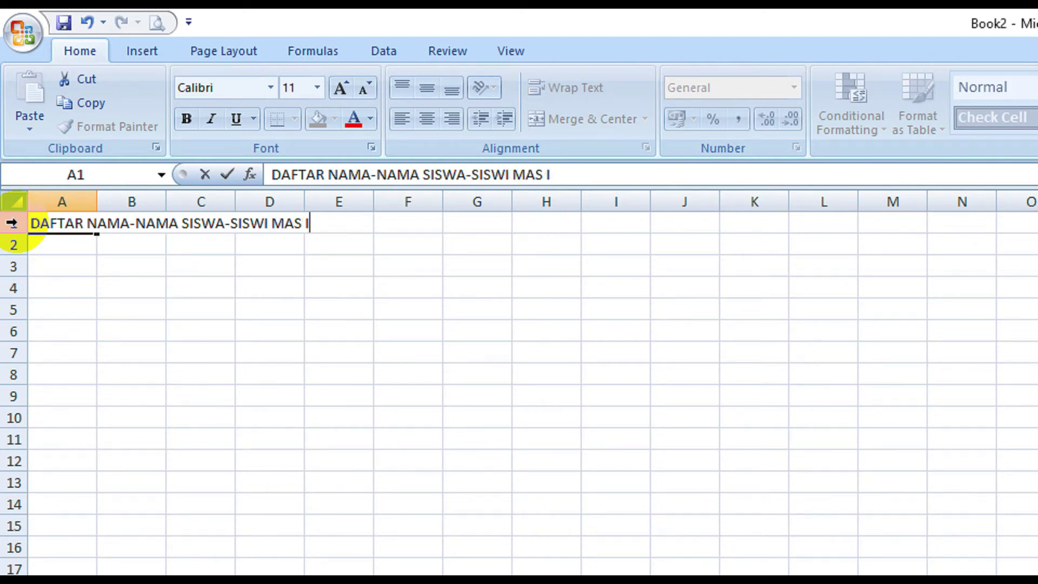
pyautogui.write('SLAMIYAH ')
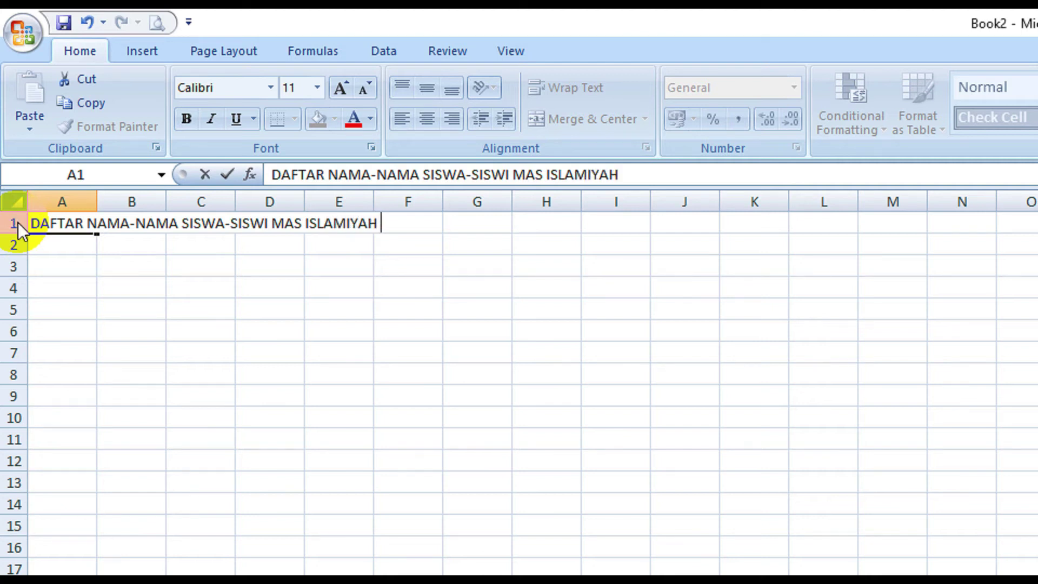
pyautogui.write('TELUKDALAM')
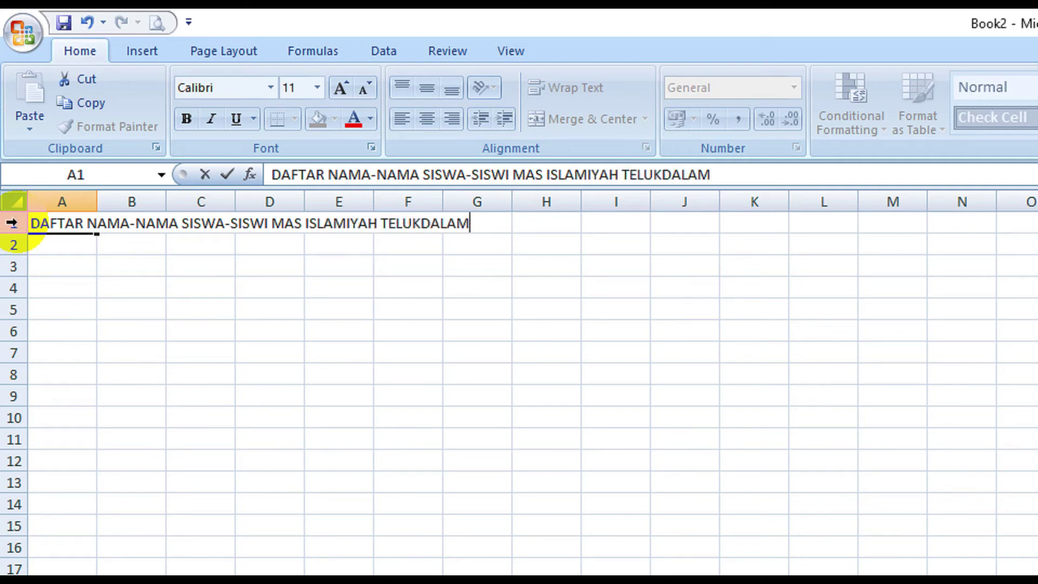
pyautogui.press('Return')
# Enter the second title line "TAHUN PELAJARAN 2020/2021" in cell A2.
pyautogui.write('TAHU')
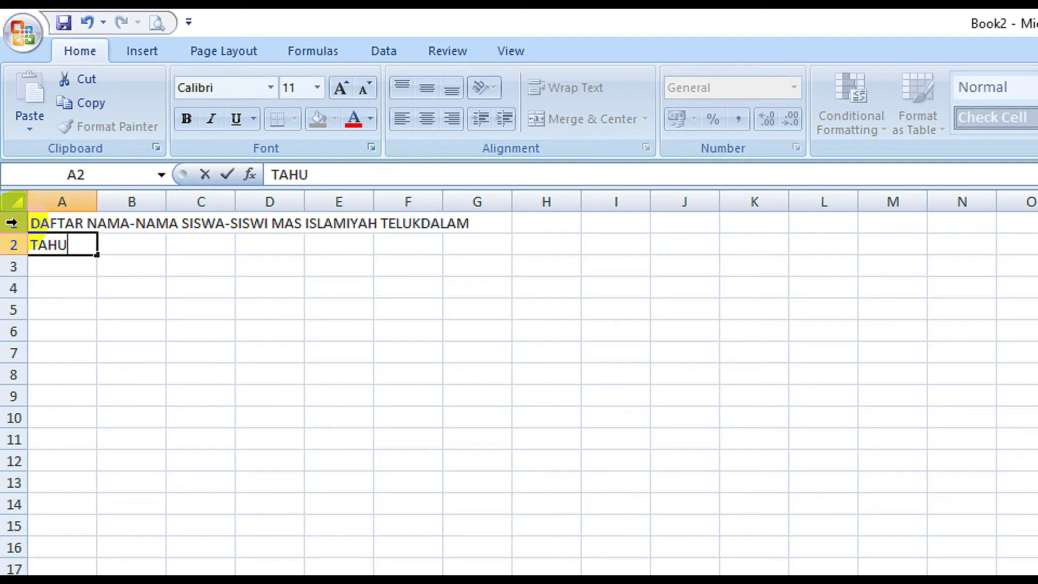
pyautogui.write('N PELAJARAN ')
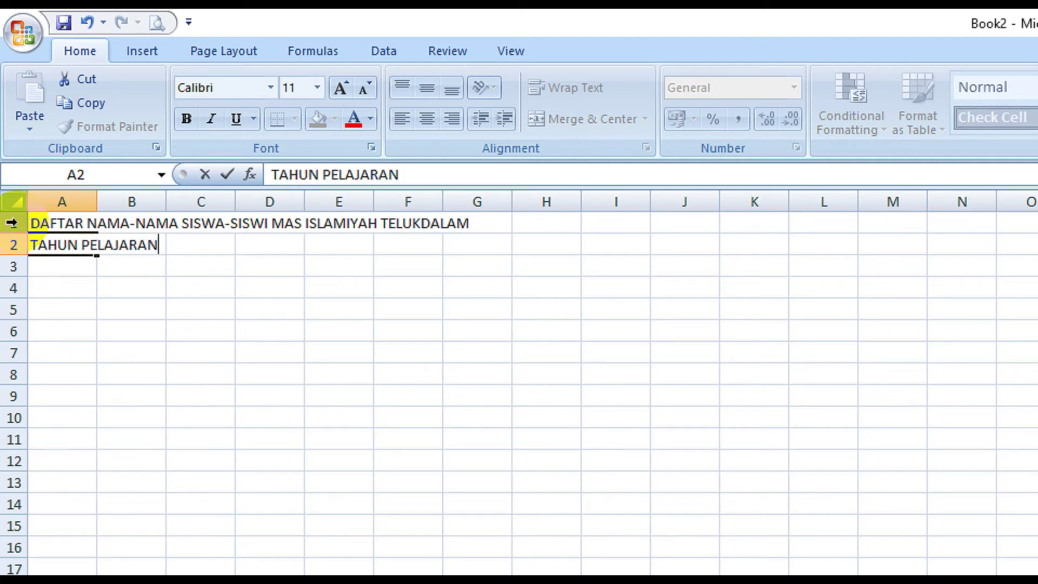
pyautogui.write('2020')
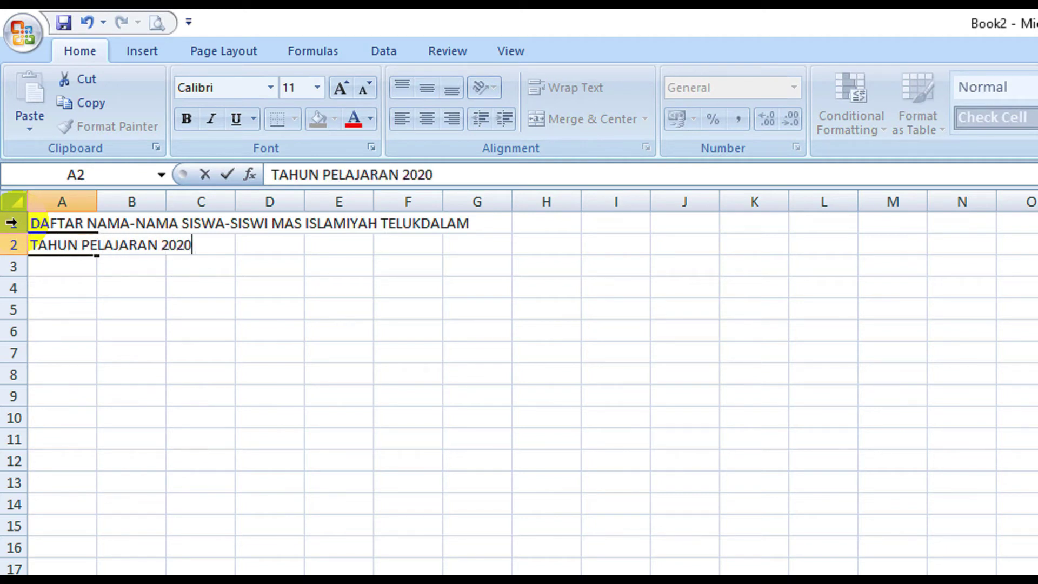
pyautogui.write('/2021')
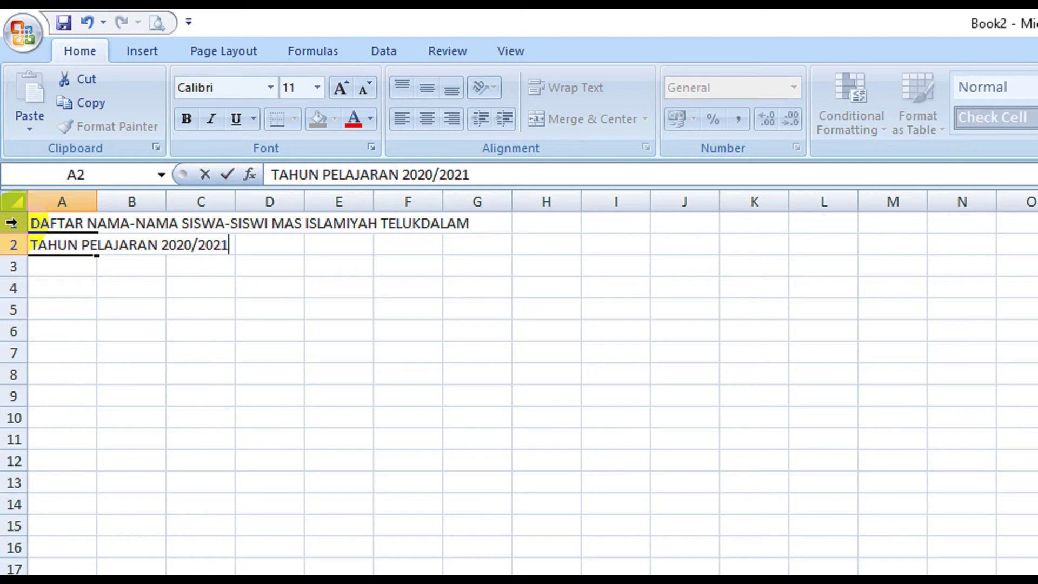
pyautogui.press('Return')
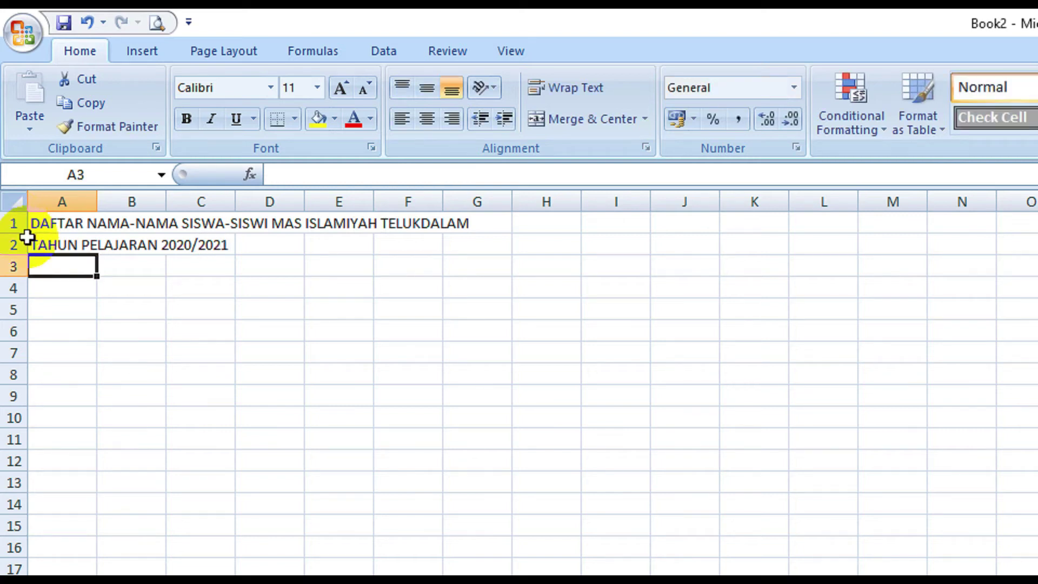
# Enter the column headings NO, NAMA SISWA and NIS in cells A4 to C4.
pyautogui.click(59, 288)
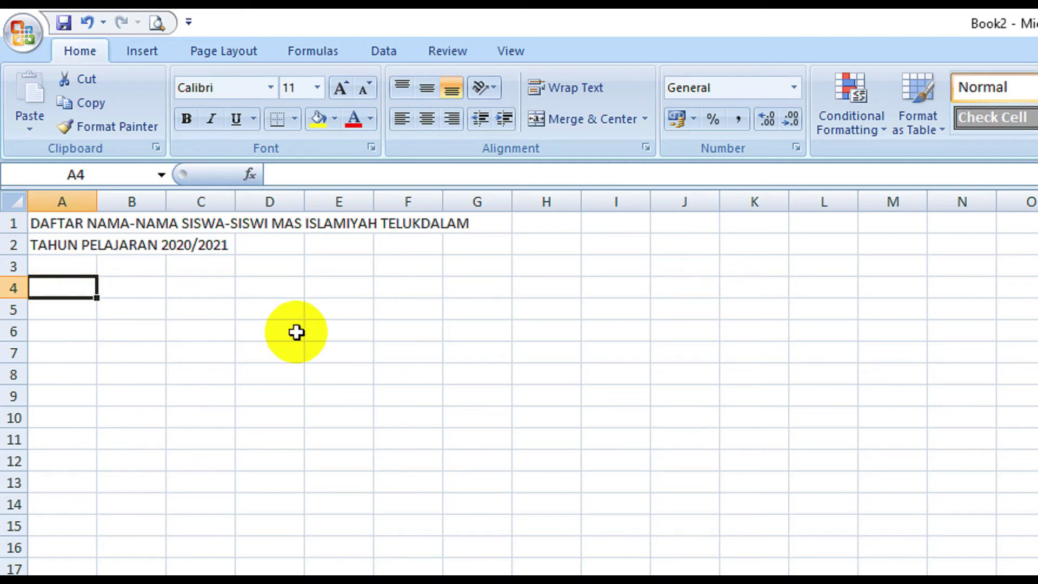
pyautogui.write('NO')
pyautogui.press('Tab')
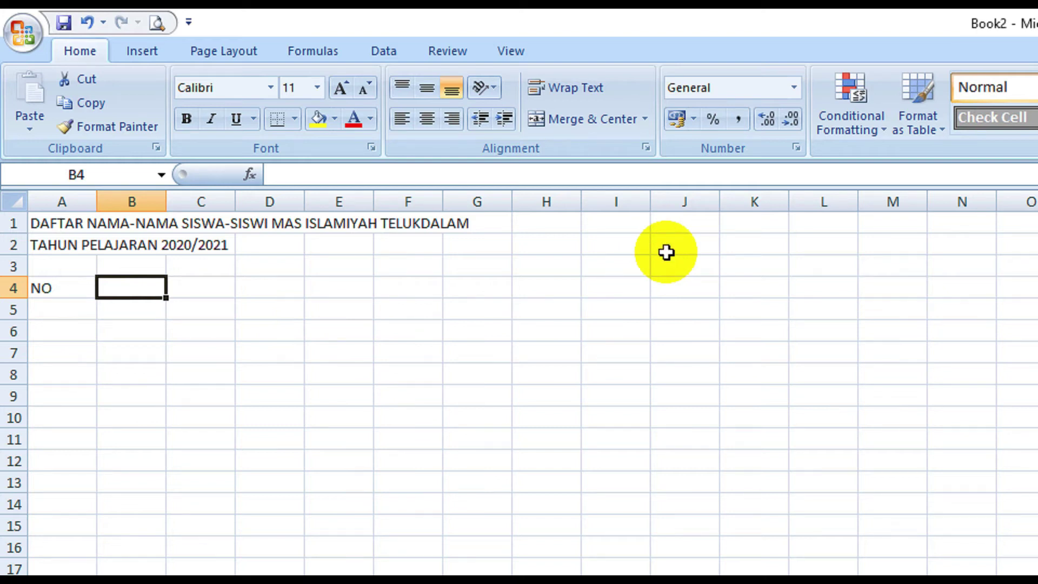
pyautogui.write('NAMA SISWA')
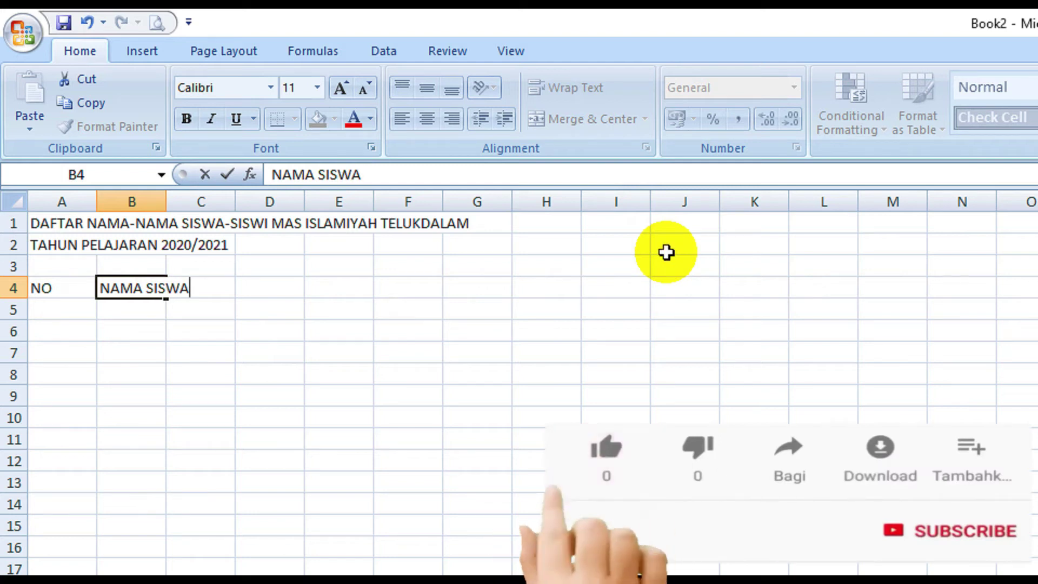
pyautogui.press('Tab')
pyautogui.write('NIS')
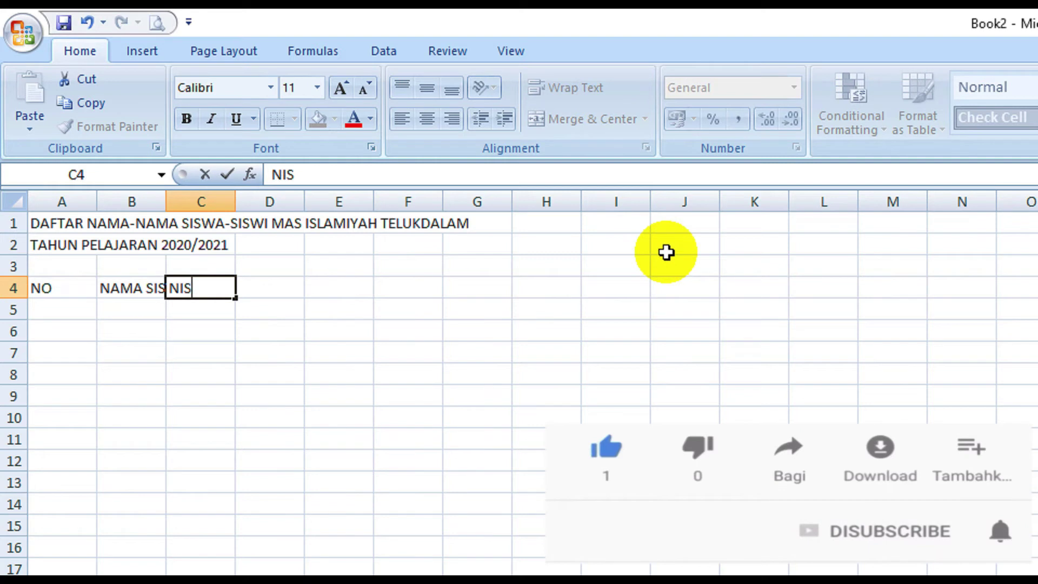
pyautogui.press('Tab')
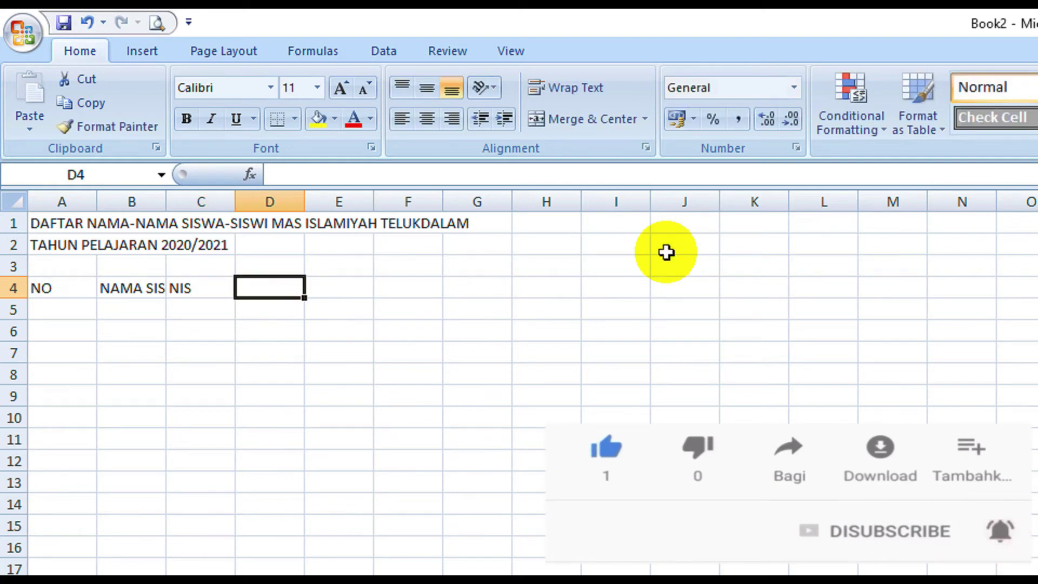
# Add the column headings ALAMAT, ASAL SEKOLAH and KET in cells D4 to F4.
pyautogui.write('ALAMAT')
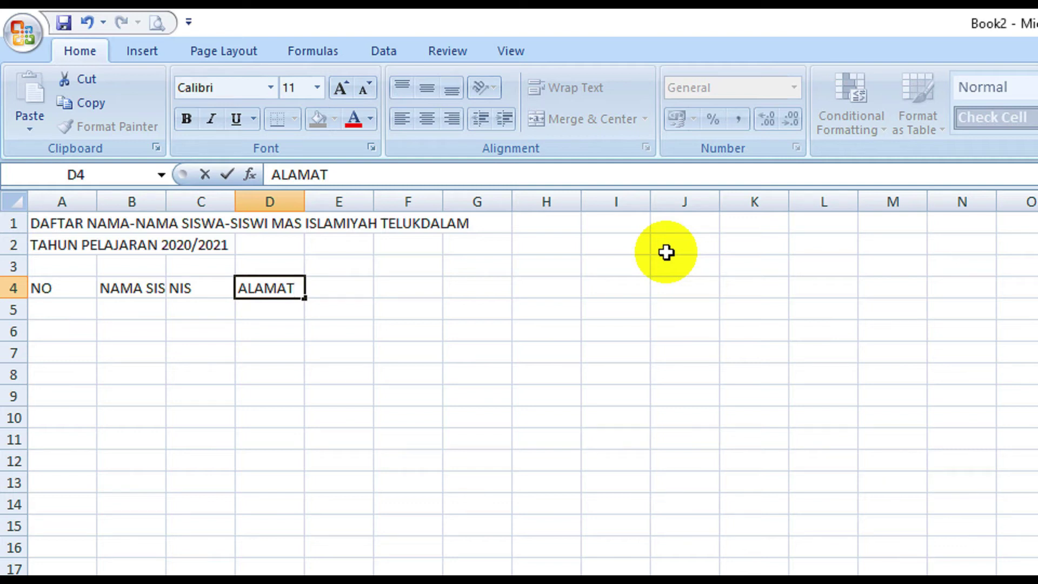
pyautogui.press('Tab')
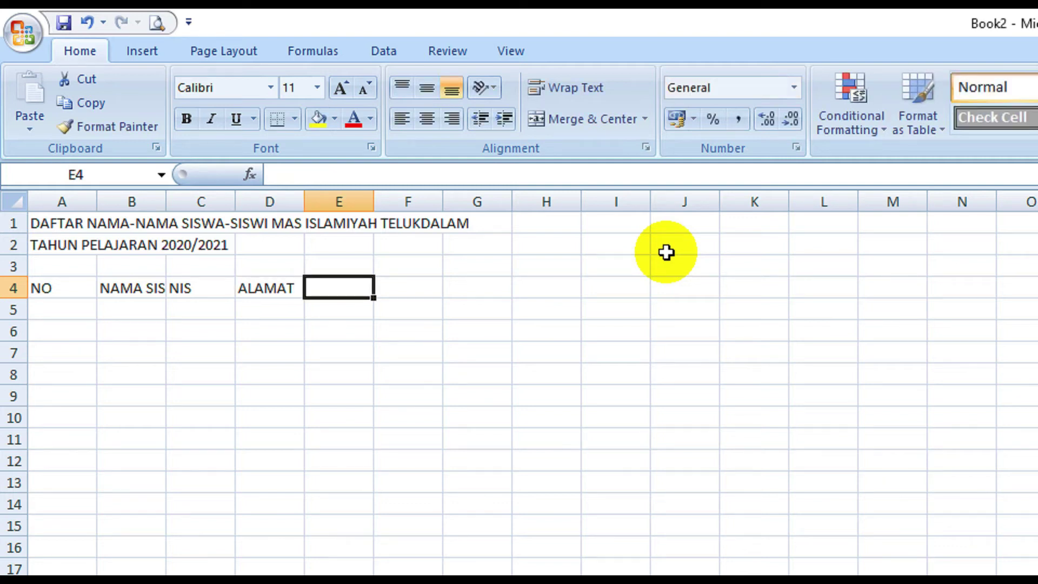
pyautogui.write('ASALA')
pyautogui.press('BackSpace')
pyautogui.write('SEKOLAH')
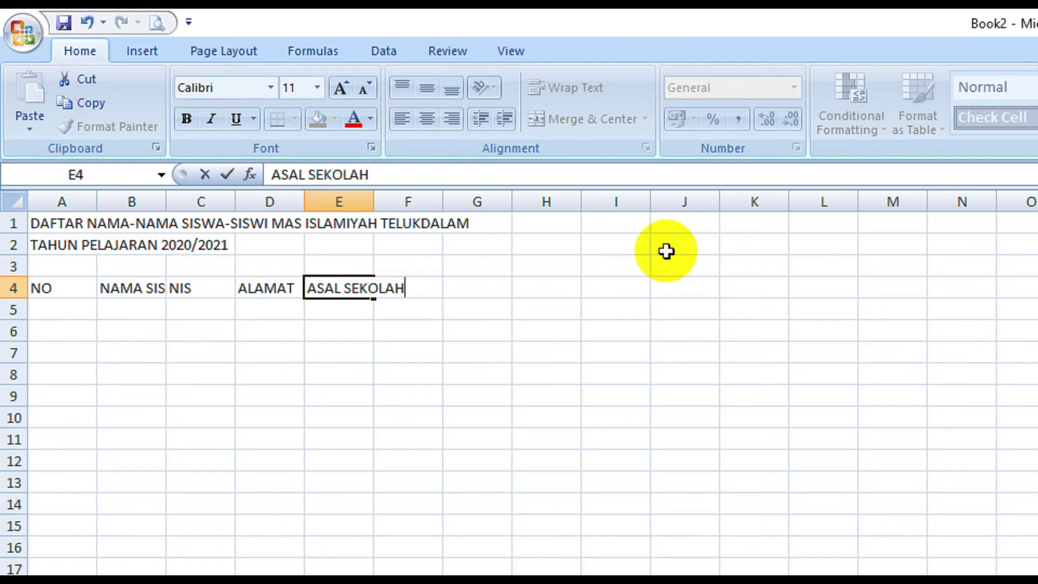
pyautogui.press('Tab')
pyautogui.write('KET')
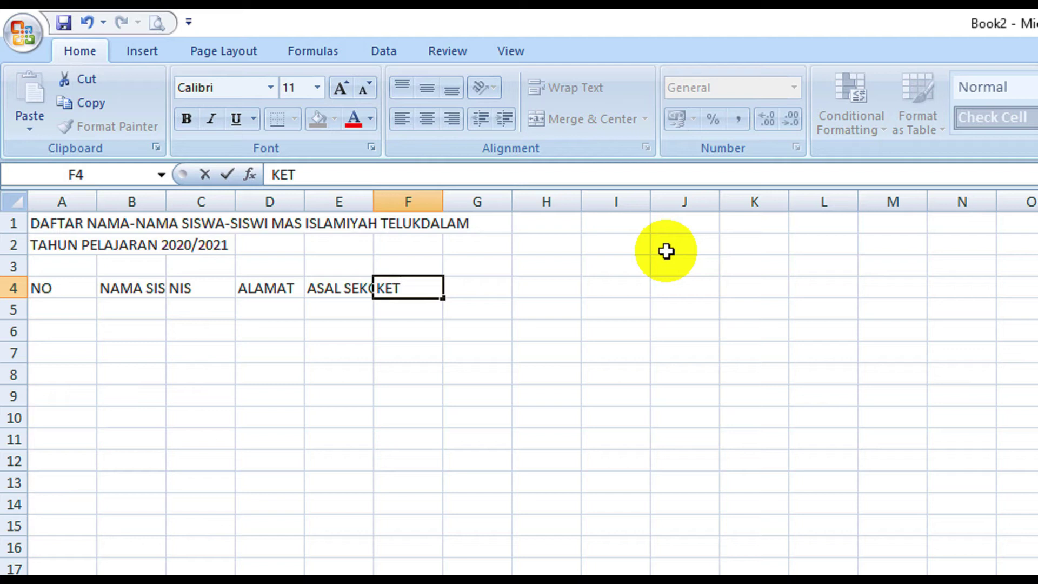
pyautogui.press('Return')
# Go through the row 4 headings one by one from NO to KET.
pyautogui.click(50, 288)
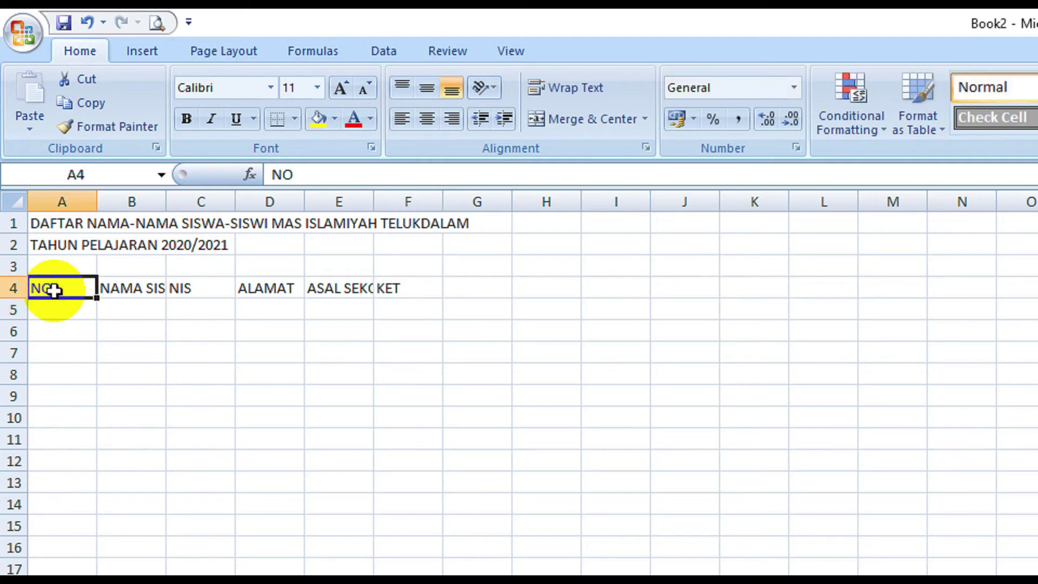
pyautogui.click(103, 283)
pyautogui.click(181, 287)
pyautogui.click(273, 290)
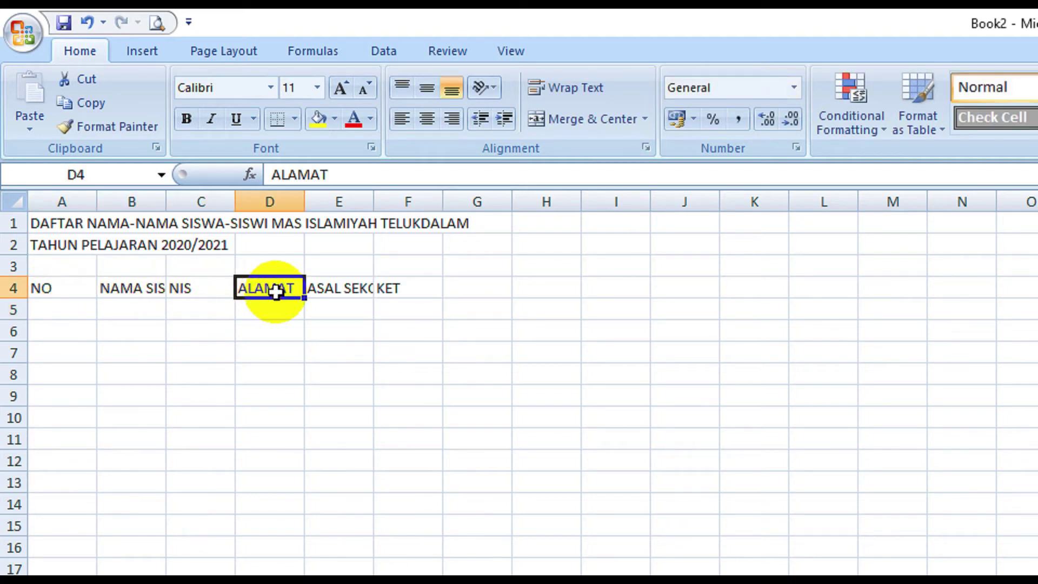
pyautogui.click(331, 289)
pyautogui.click(407, 284)
# Narrow column A to fit the NO heading and widen columns B to F for their headings and data.
pyautogui.click(57, 289)
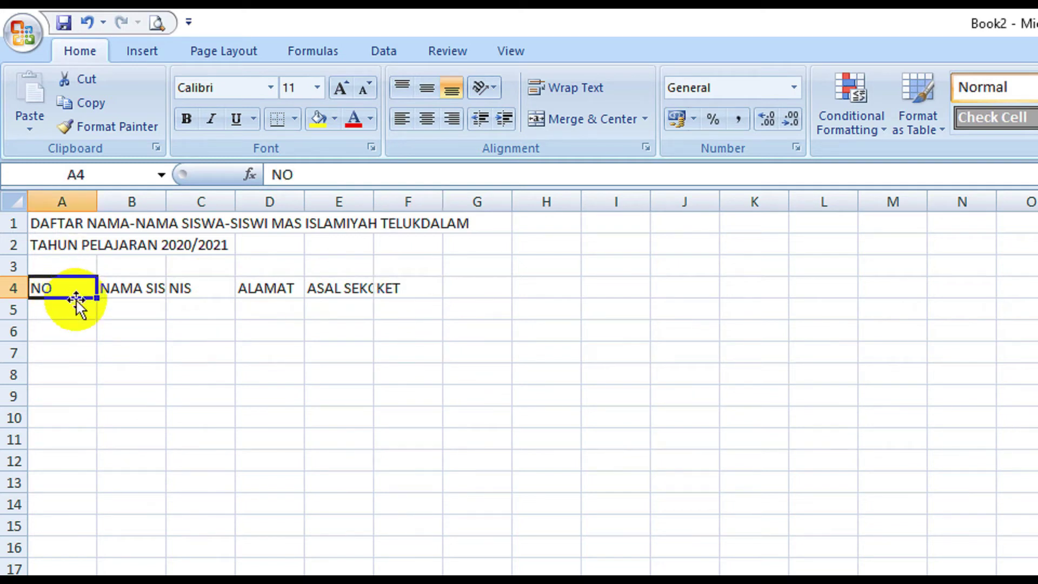
pyautogui.moveTo(97, 197); pyautogui.dragTo(56, 209)
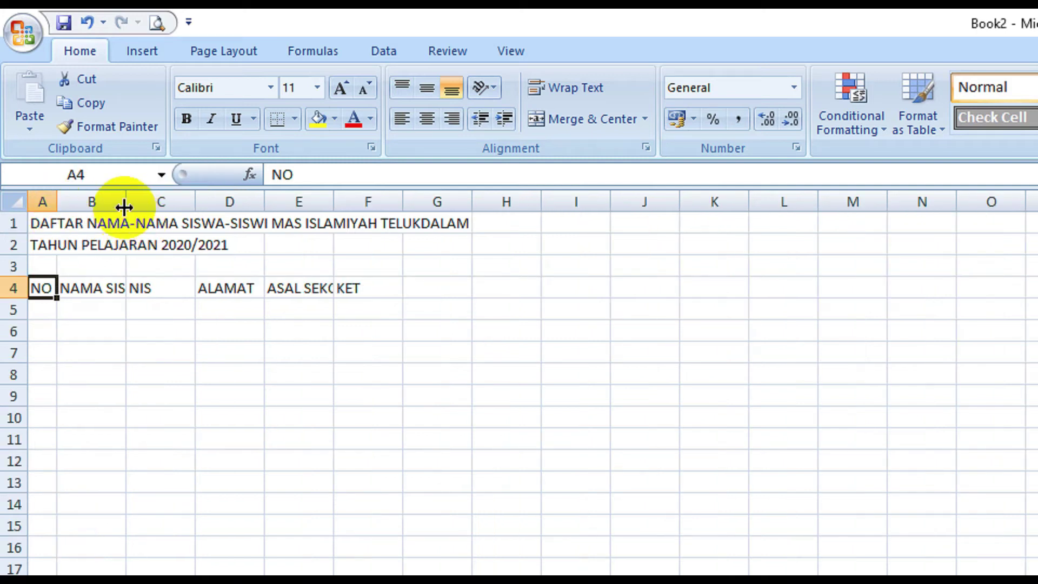
pyautogui.moveTo(125, 203); pyautogui.dragTo(216, 200)
pyautogui.moveTo(290, 193); pyautogui.dragTo(289, 193)
pyautogui.moveTo(358, 196); pyautogui.dragTo(453, 202)
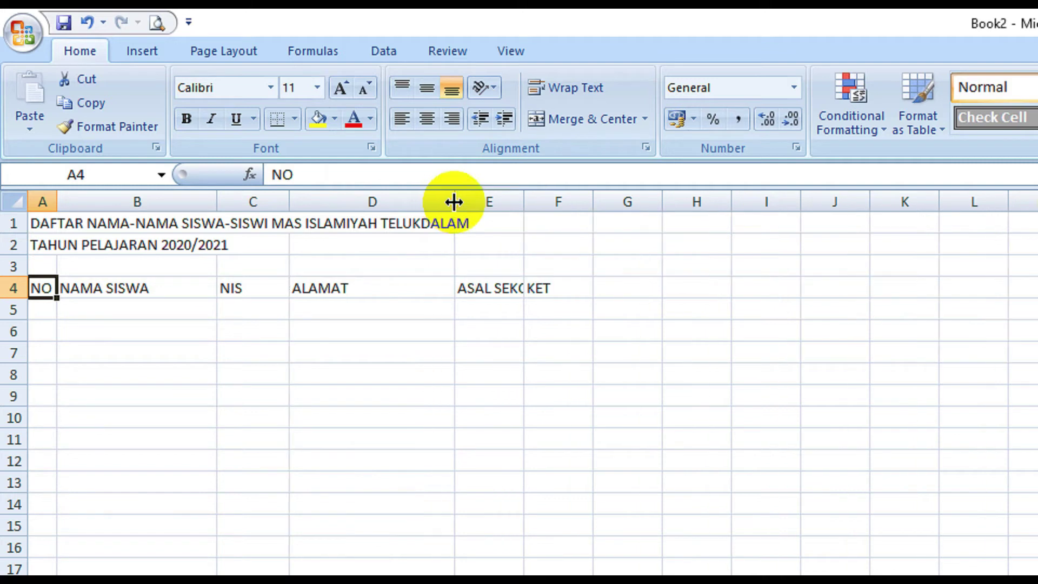
pyautogui.moveTo(524, 200); pyautogui.dragTo(596, 212)
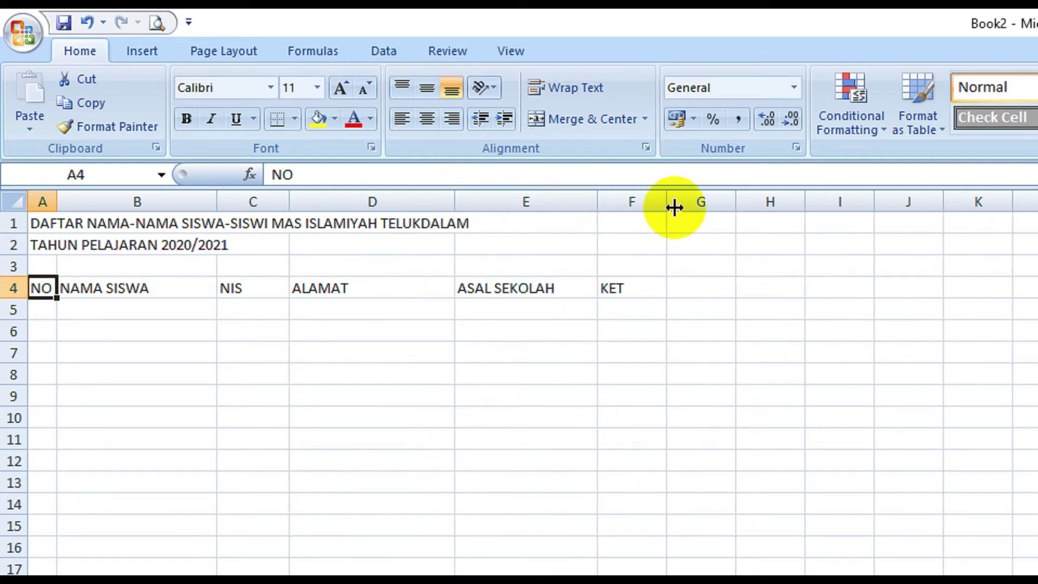
pyautogui.moveTo(668, 204); pyautogui.dragTo(670, 204)
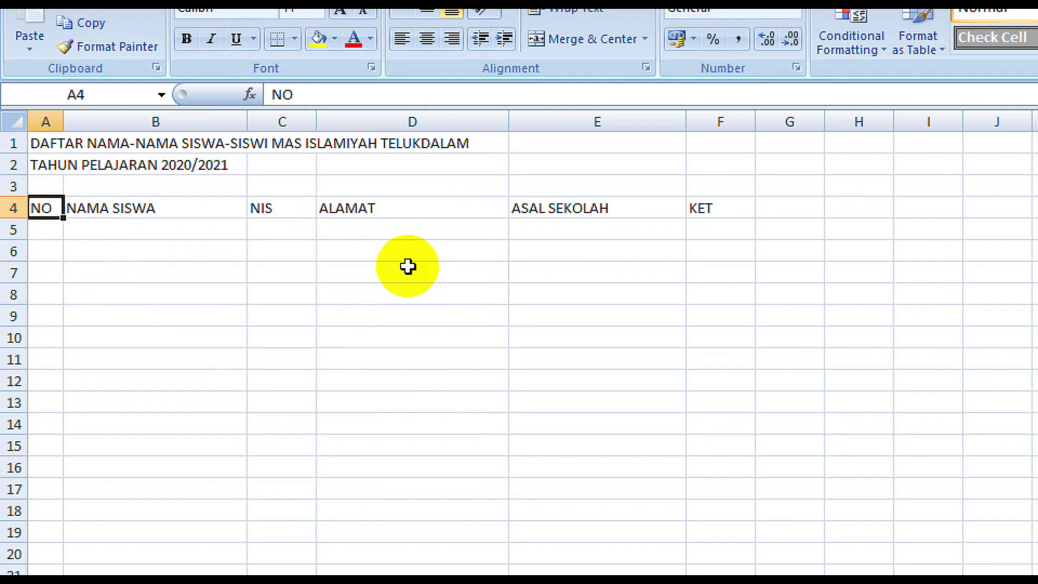
# Select the KET heading cell and the whole heading range A4:F4, finishing by deselecting the range.
pyautogui.click(730, 210)
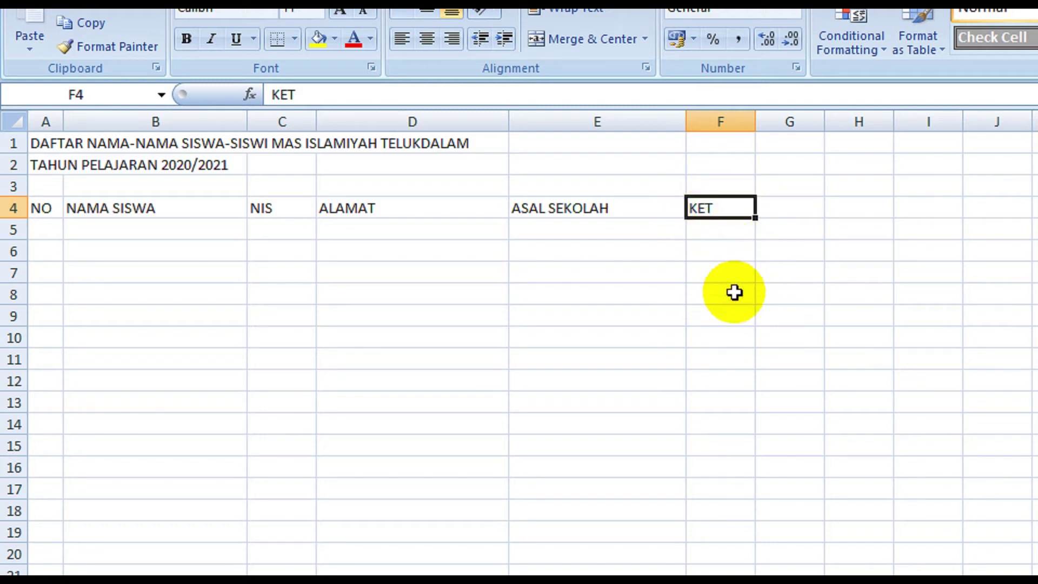
pyautogui.click(734, 221)
pyautogui.moveTo(733, 222); pyautogui.dragTo(699, 209)
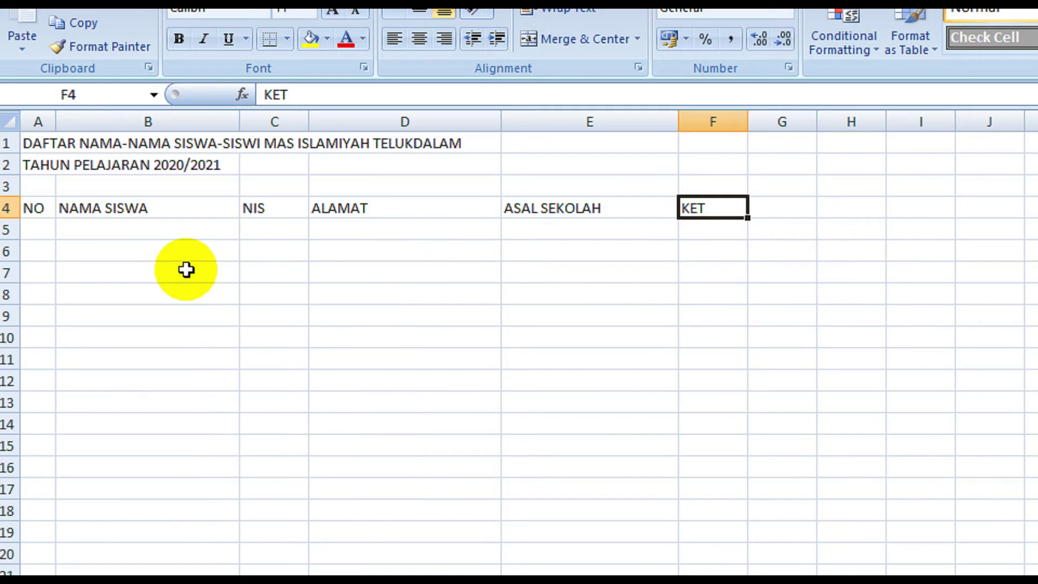
pyautogui.click(42, 209)
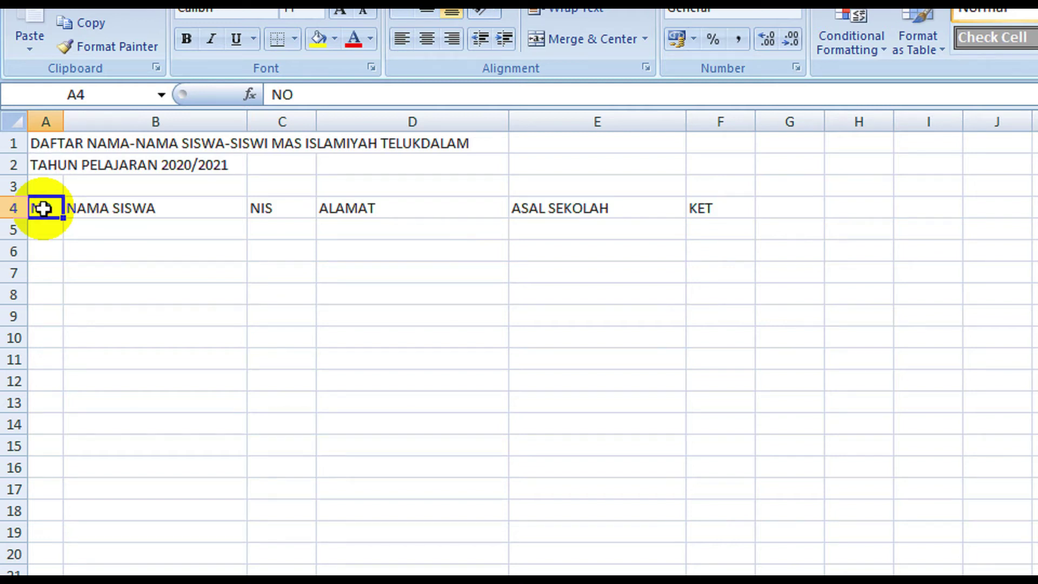
pyautogui.moveTo(43, 207); pyautogui.dragTo(722, 211)
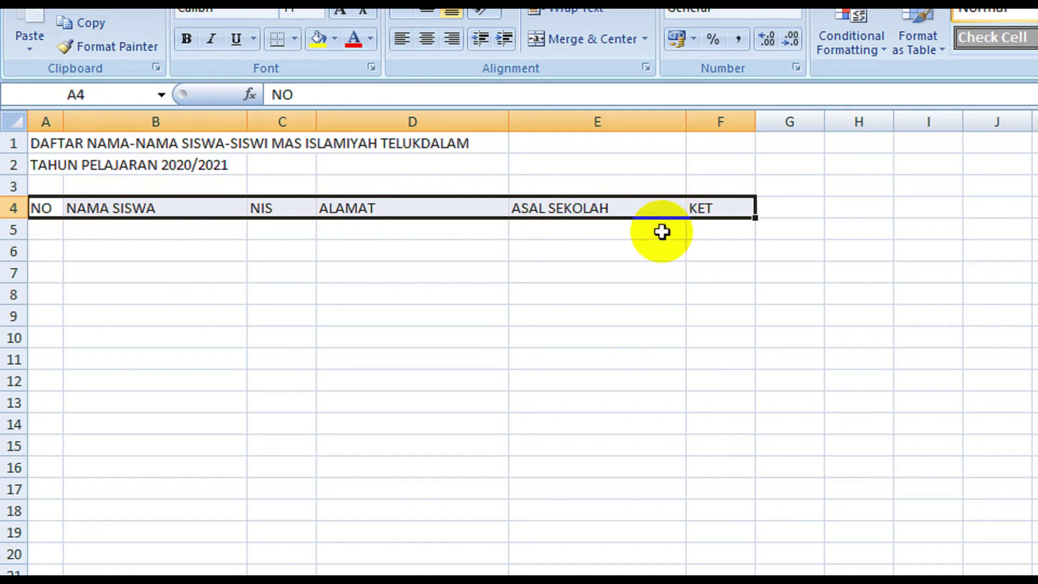
pyautogui.click(700, 236)
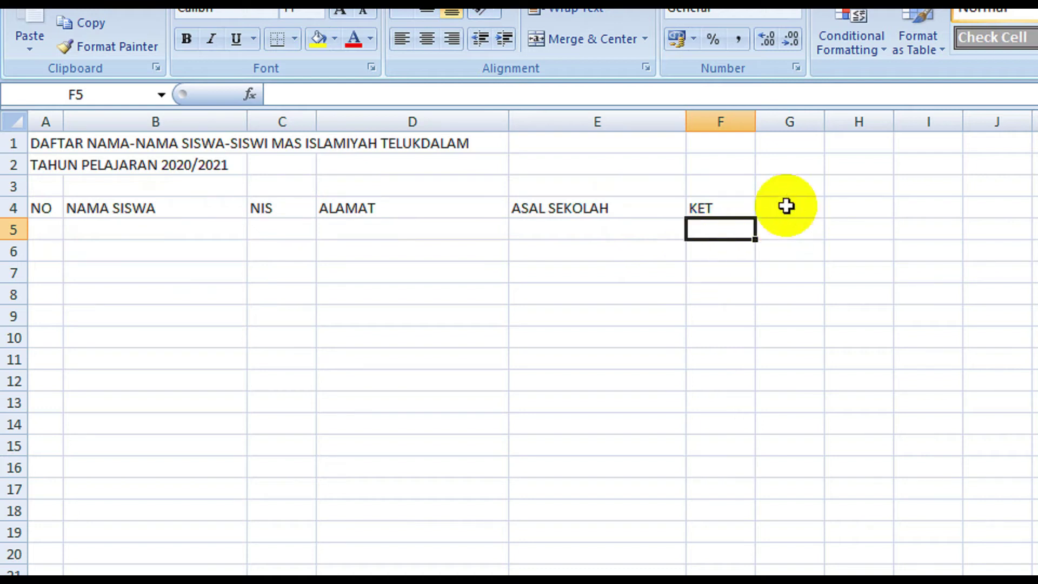
# Autofill the KET heading from F4 down to F12 and clear the copies from F5:F12.
pyautogui.click(727, 207)
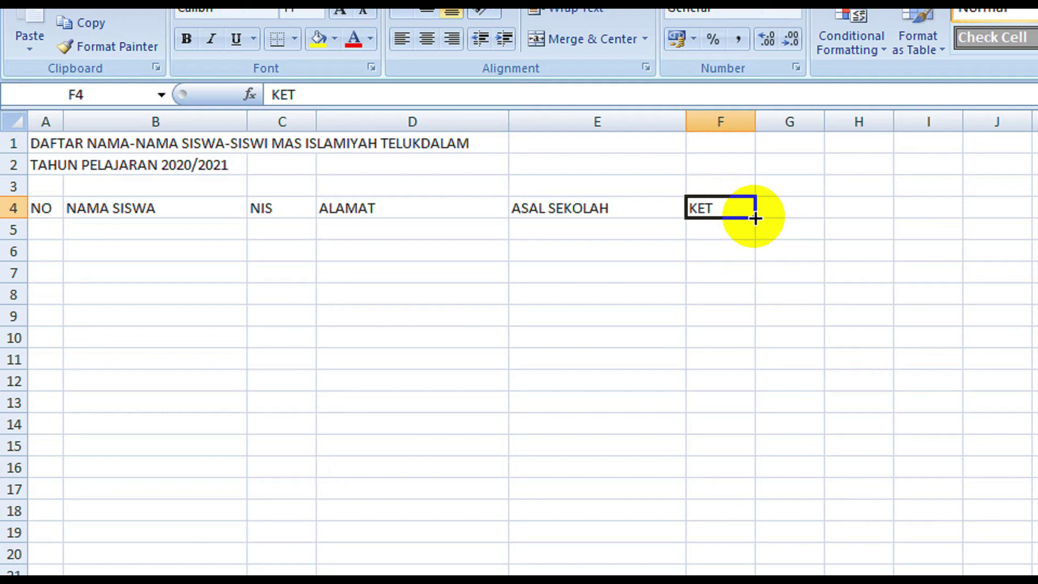
pyautogui.moveTo(755, 217); pyautogui.dragTo(759, 384)
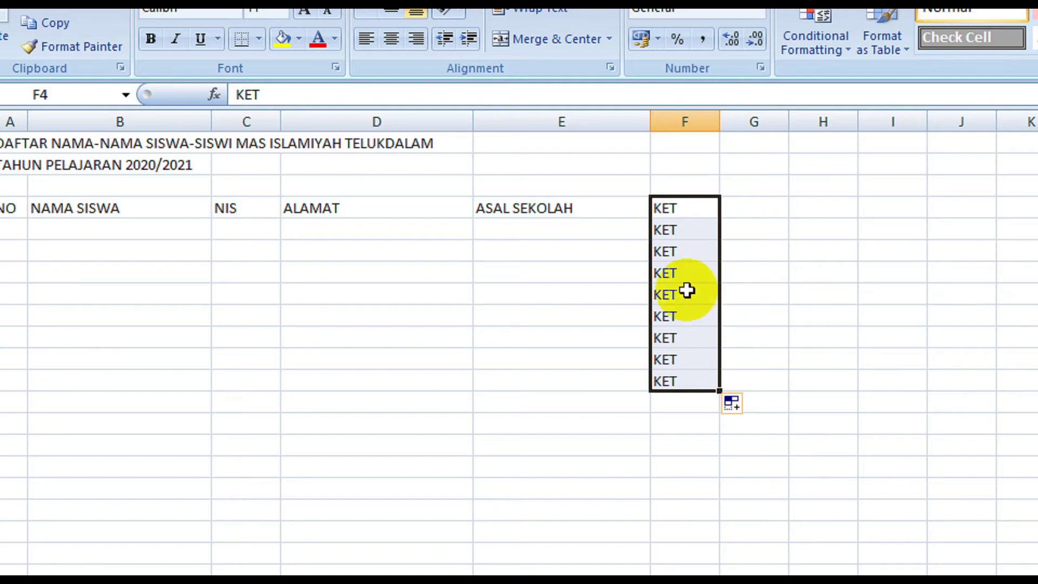
pyautogui.click(672, 228)
pyautogui.moveTo(672, 228); pyautogui.dragTo(670, 379)
pyautogui.press('Delete')
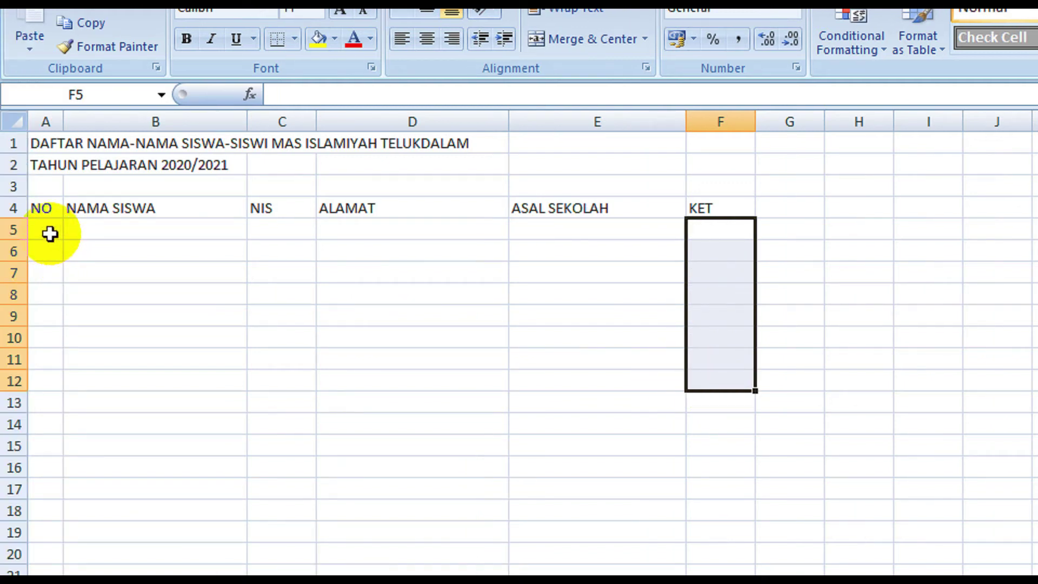
# Enter the row numbers 1, 2 and 3 in cells A5 to A7 and make A6 the active cell.
pyautogui.click(50, 233)
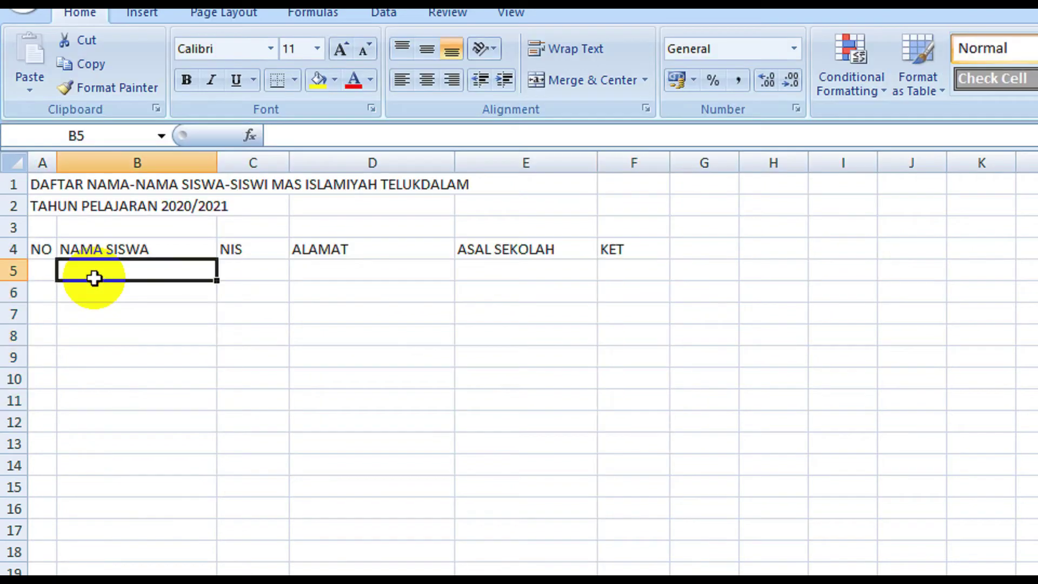
pyautogui.click(43, 273)
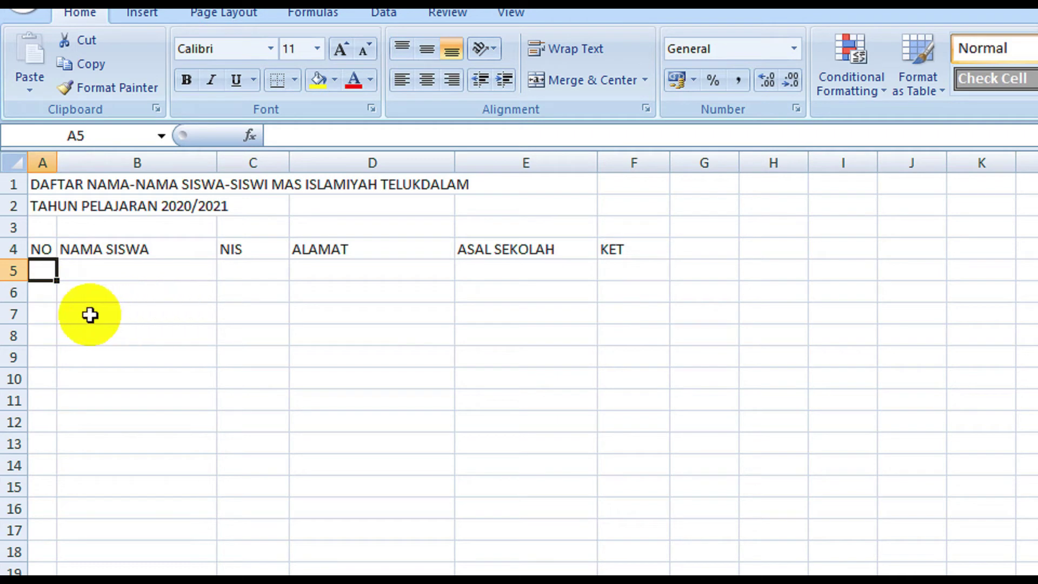
pyautogui.write('1')
pyautogui.press('Return')
pyautogui.write('2')
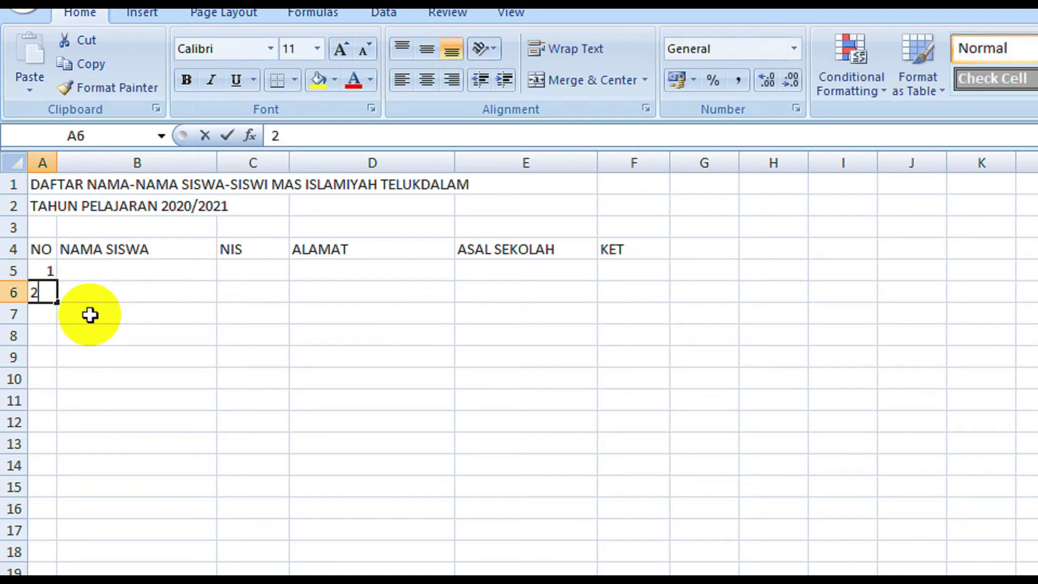
pyautogui.press('Return')
pyautogui.write('3')
pyautogui.press('Return')
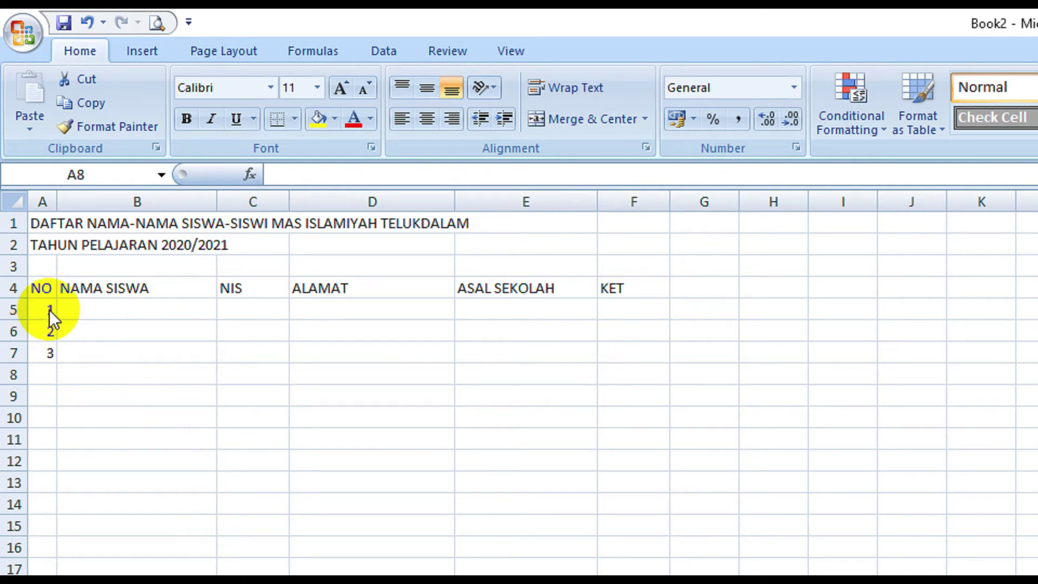
pyautogui.click(67, 330)
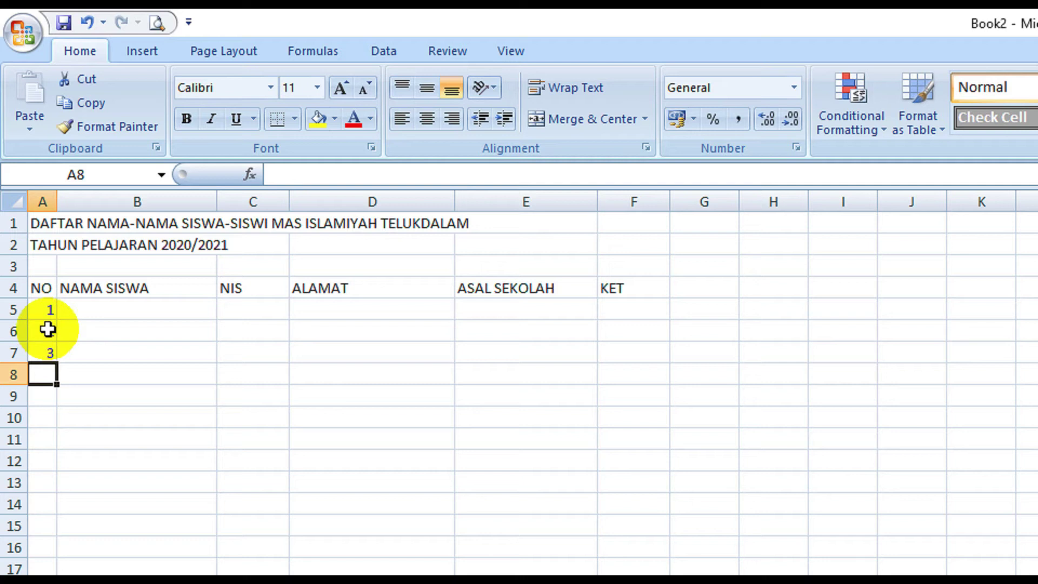
pyautogui.click(48, 328)
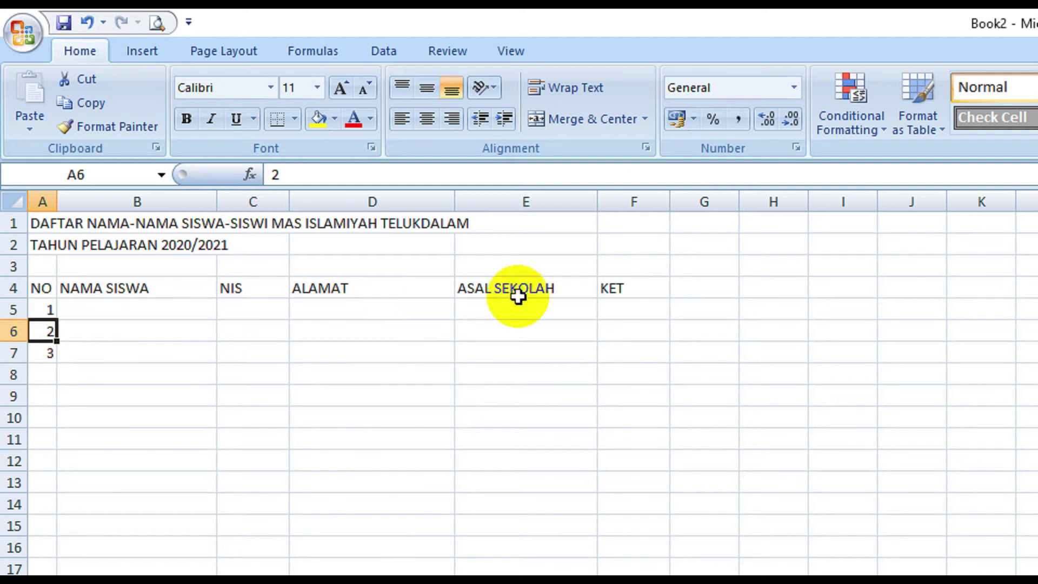
# Enter 1 and 2 in cells H5 and H6 and autofill the number series down to H16.
pyautogui.click(784, 310)
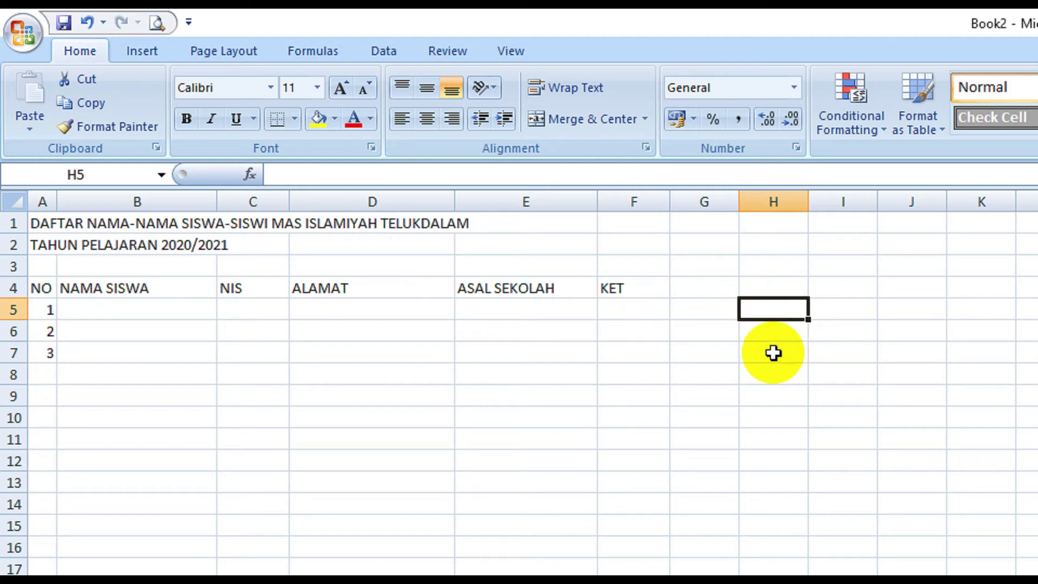
pyautogui.write('1')
pyautogui.click(795, 356)
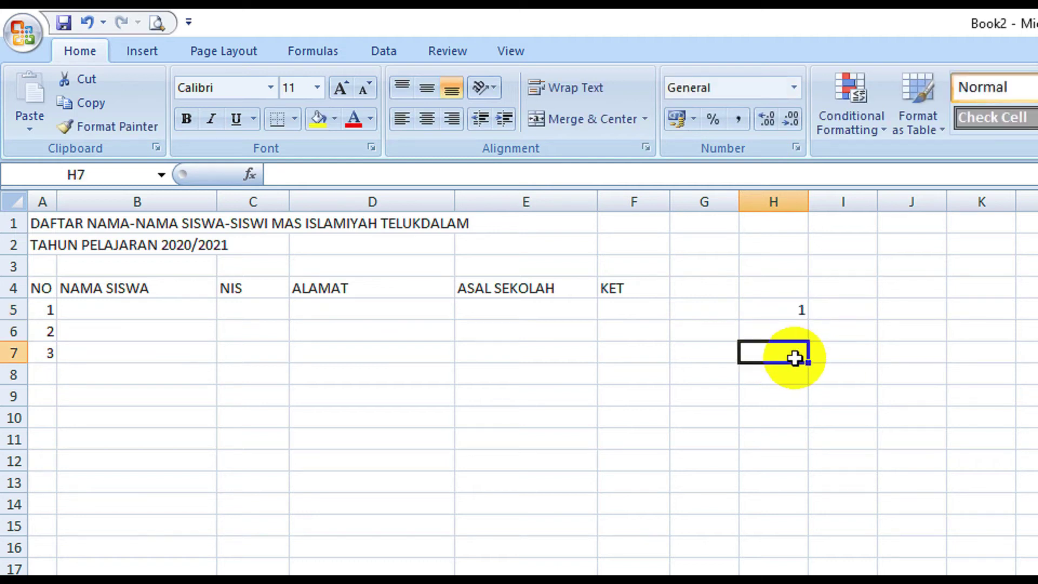
pyautogui.click(786, 331)
pyautogui.write('2')
pyautogui.click(788, 354)
pyautogui.moveTo(786, 309); pyautogui.dragTo(791, 329)
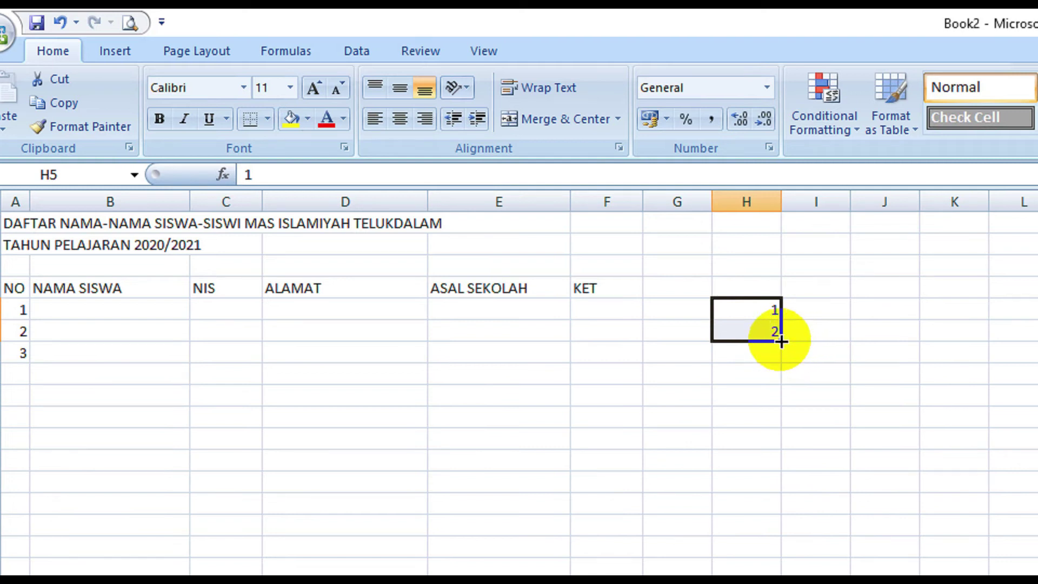
pyautogui.moveTo(781, 340); pyautogui.dragTo(788, 499)
pyautogui.moveTo(788, 454); pyautogui.dragTo(787, 511)
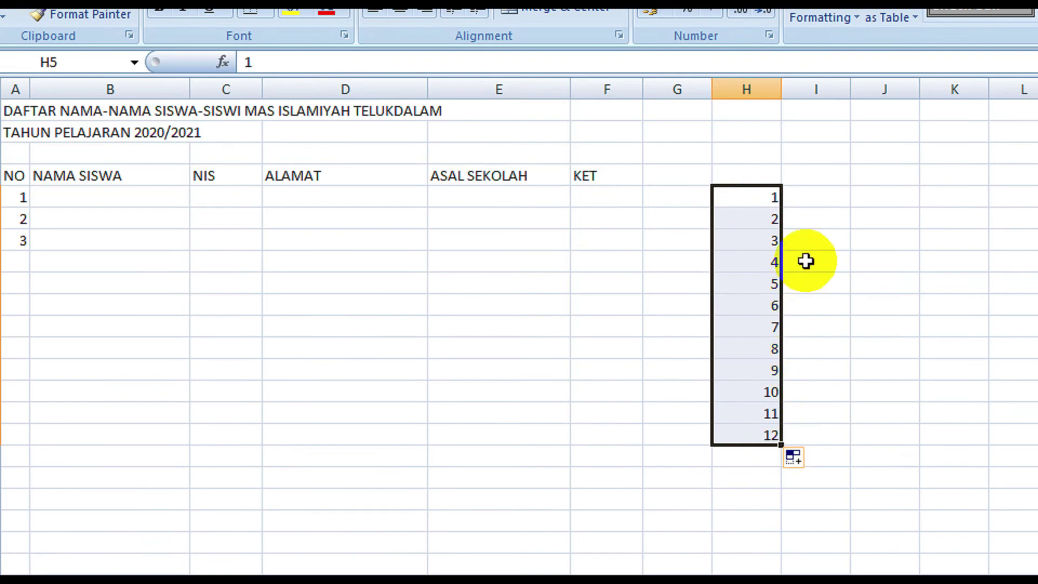
pyautogui.click(813, 307)
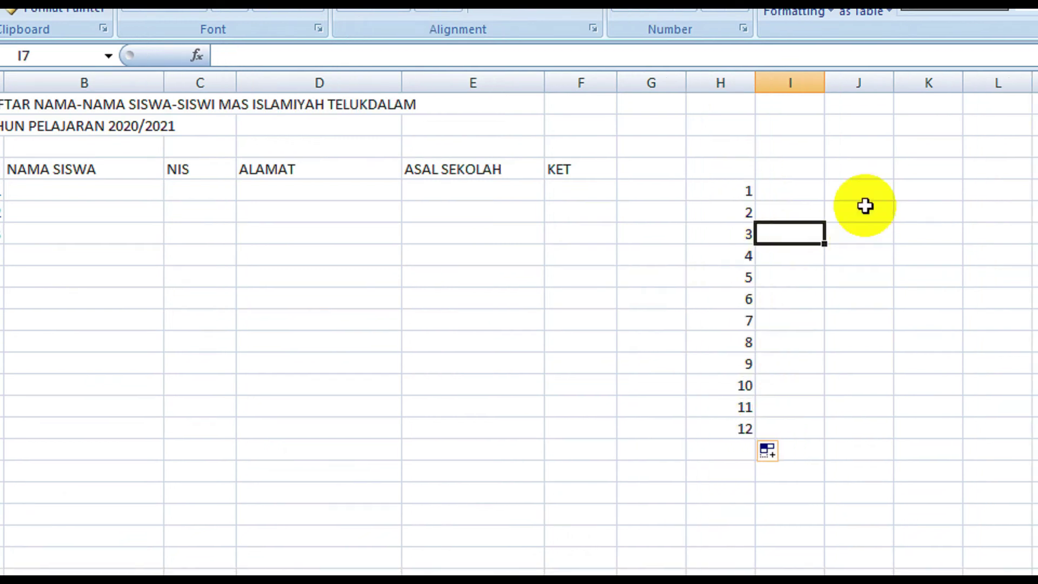
# Enter 5 and 10 in cells I5 and I6 and autofill the series in steps of five down to I16.
pyautogui.click(768, 189)
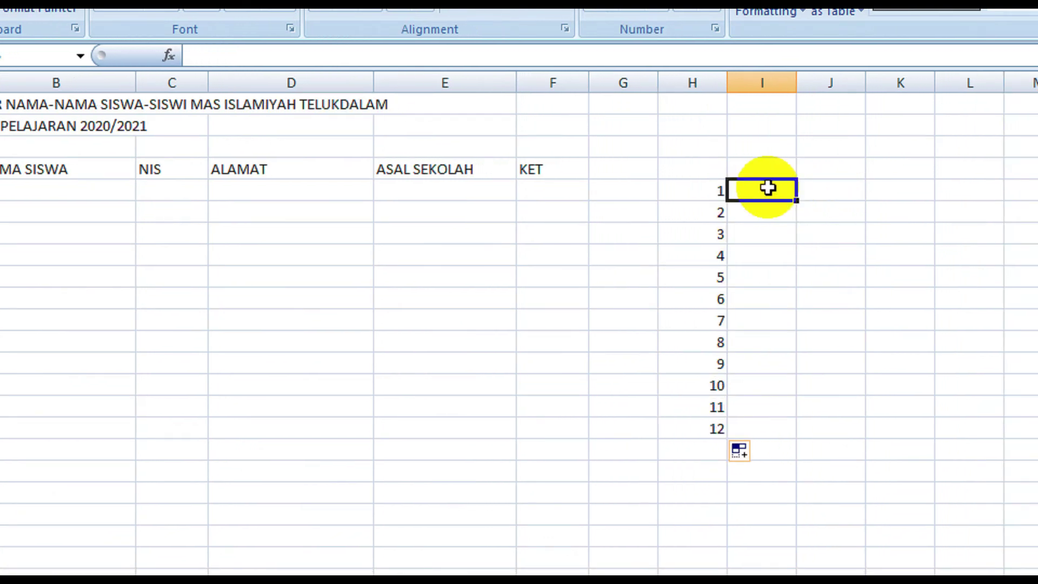
pyautogui.write('5')
pyautogui.press('Return')
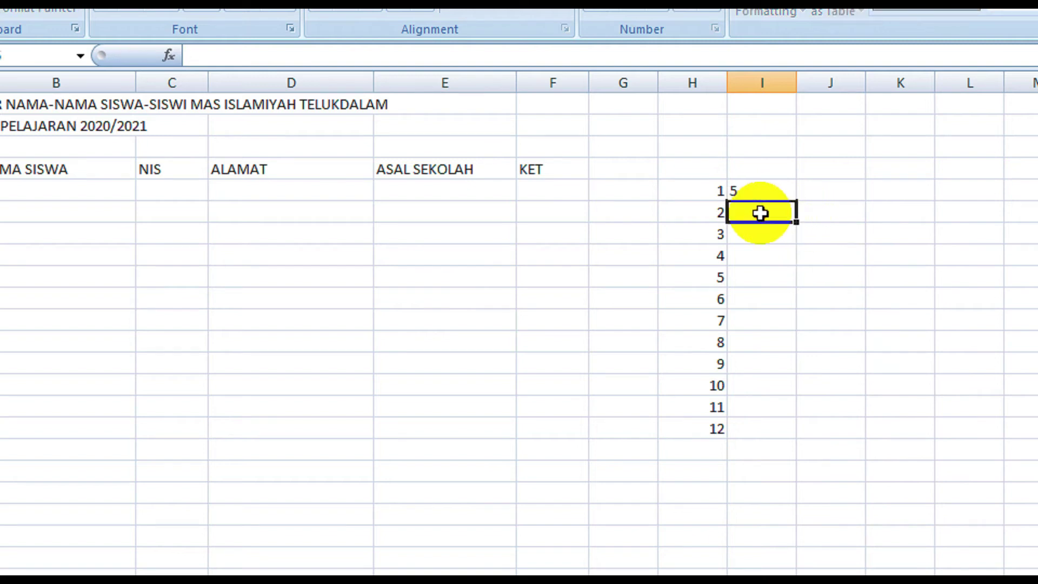
pyautogui.write('10')
pyautogui.click(821, 281)
pyautogui.moveTo(769, 189); pyautogui.dragTo(801, 436)
pyautogui.click(859, 400)
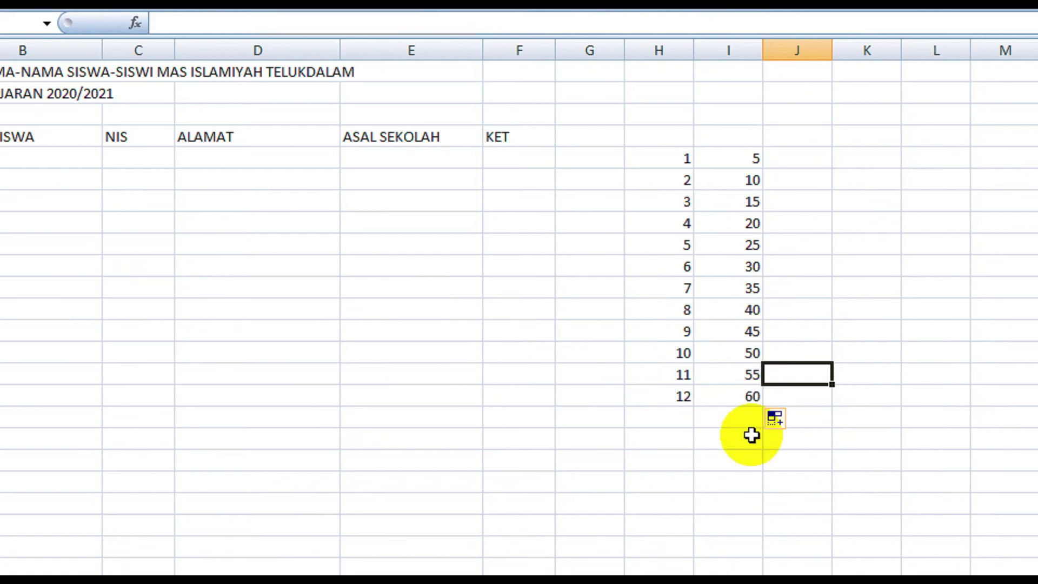
# Clear both practice number series from the range H5:I16.
pyautogui.moveTo(648, 150); pyautogui.dragTo(750, 400)
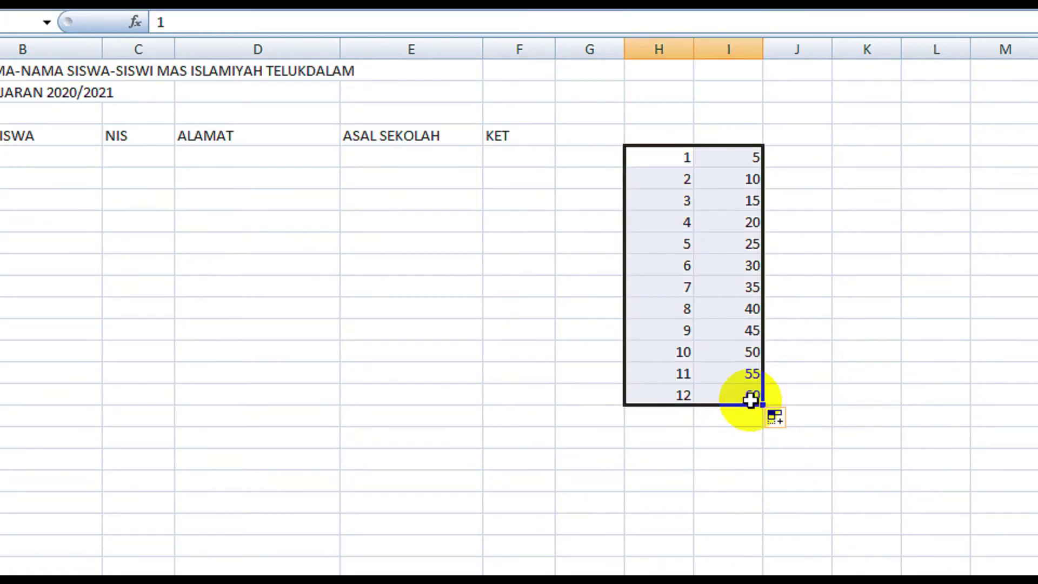
pyautogui.press('Delete')
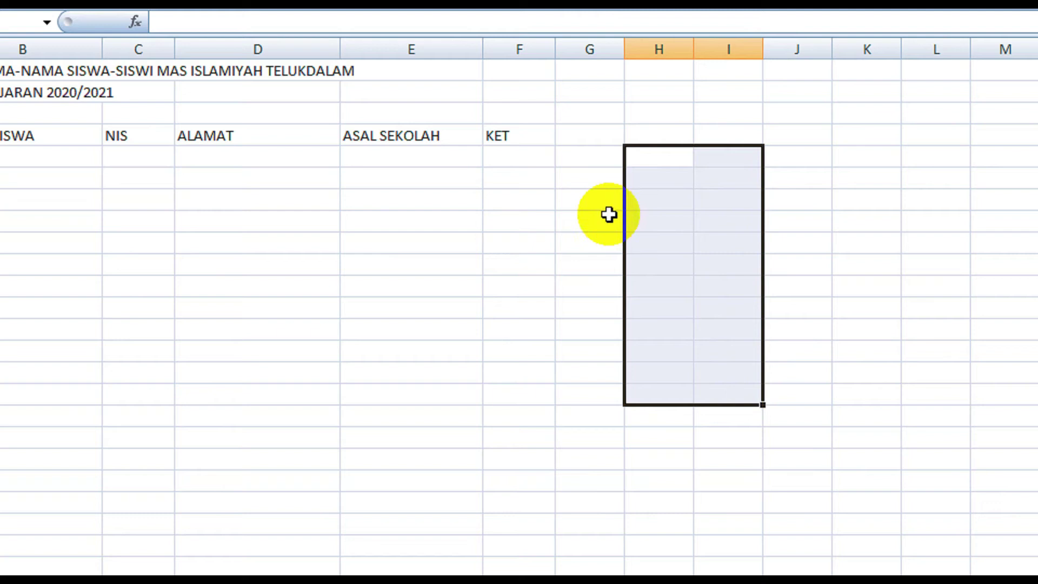
pyautogui.click(593, 196)
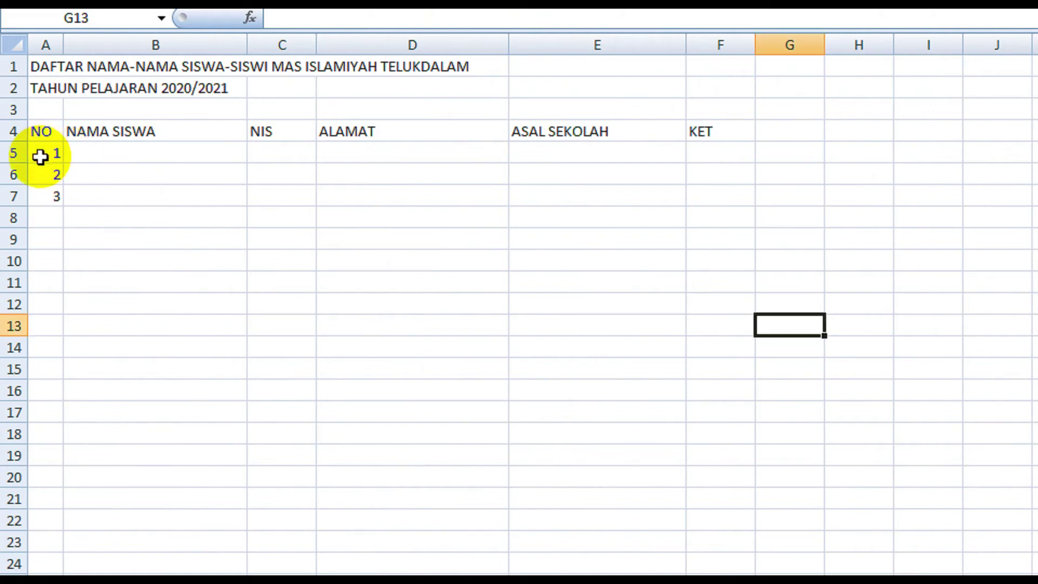
# Autofill the row numbers in the NO column from A5:A6 down to A9.
pyautogui.click(46, 156)
pyautogui.moveTo(46, 161); pyautogui.dragTo(46, 181)
pyautogui.moveTo(55, 217); pyautogui.dragTo(65, 195)
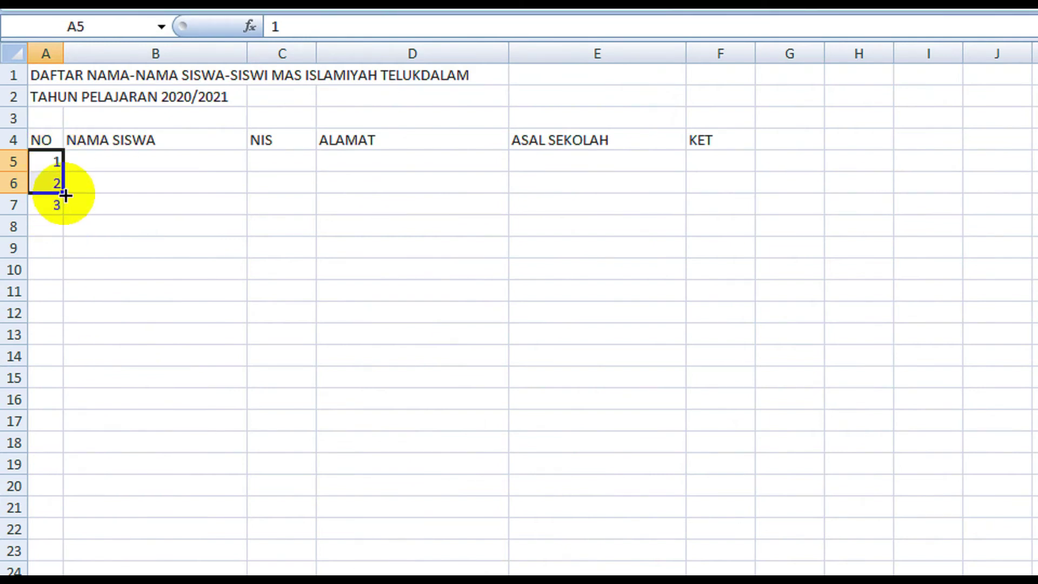
pyautogui.moveTo(65, 195); pyautogui.dragTo(64, 263)
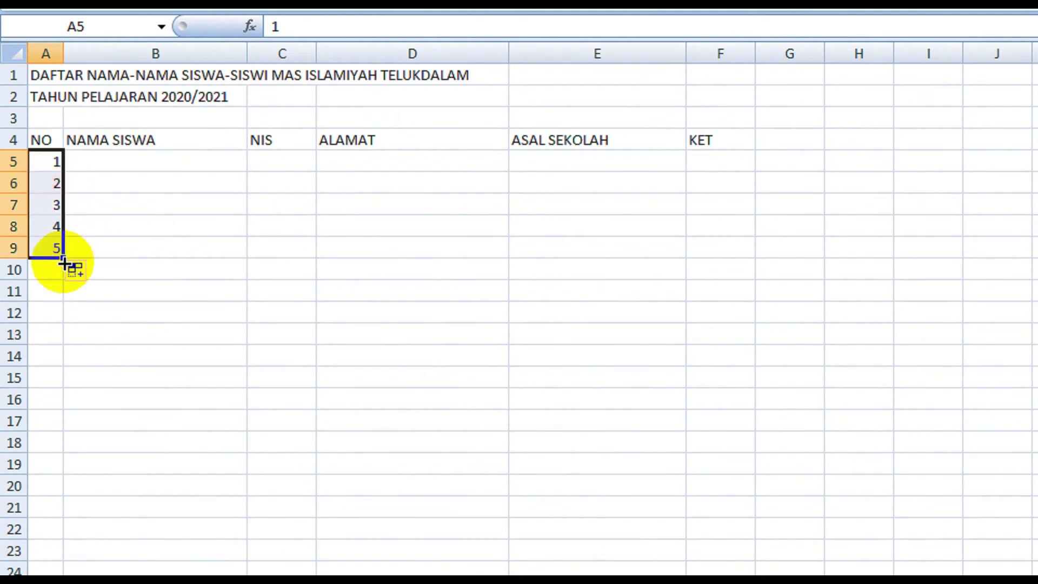
# Enter the five students' names in cells B5 to B9 under the NAMA SISWA heading.
pyautogui.click(113, 165)
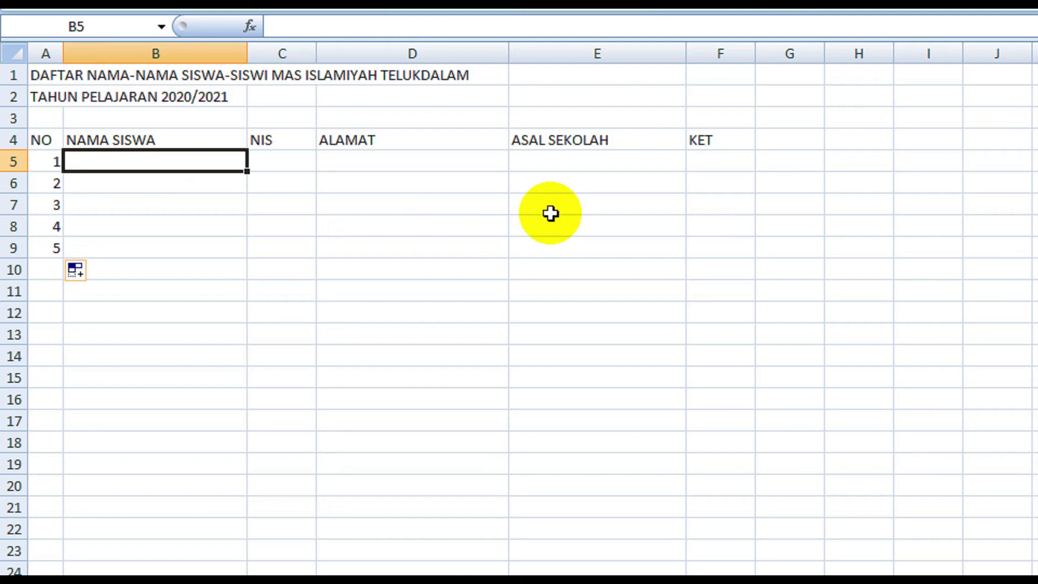
pyautogui.write('AZ')
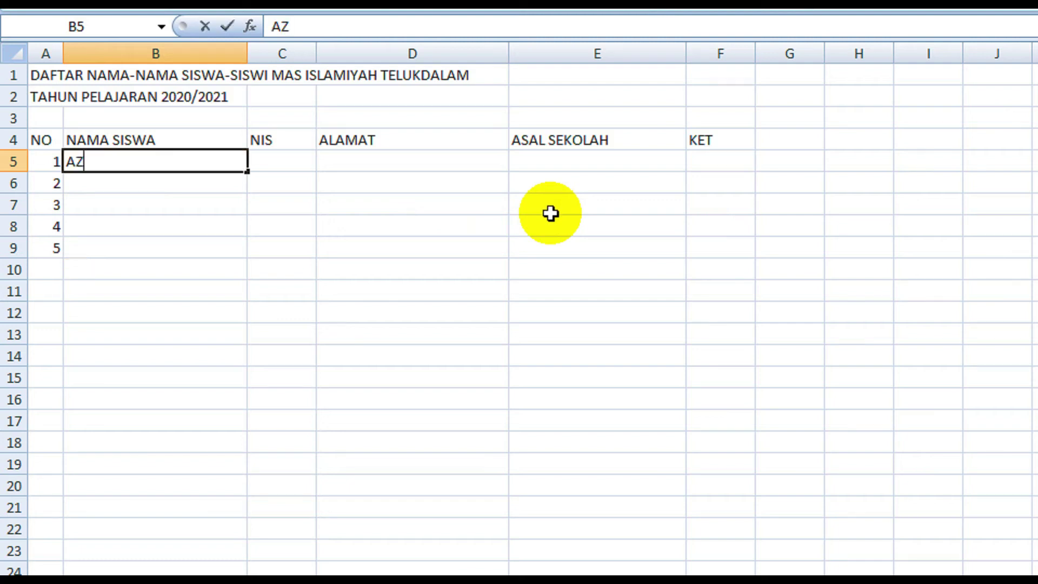
pyautogui.write('WARDIN')
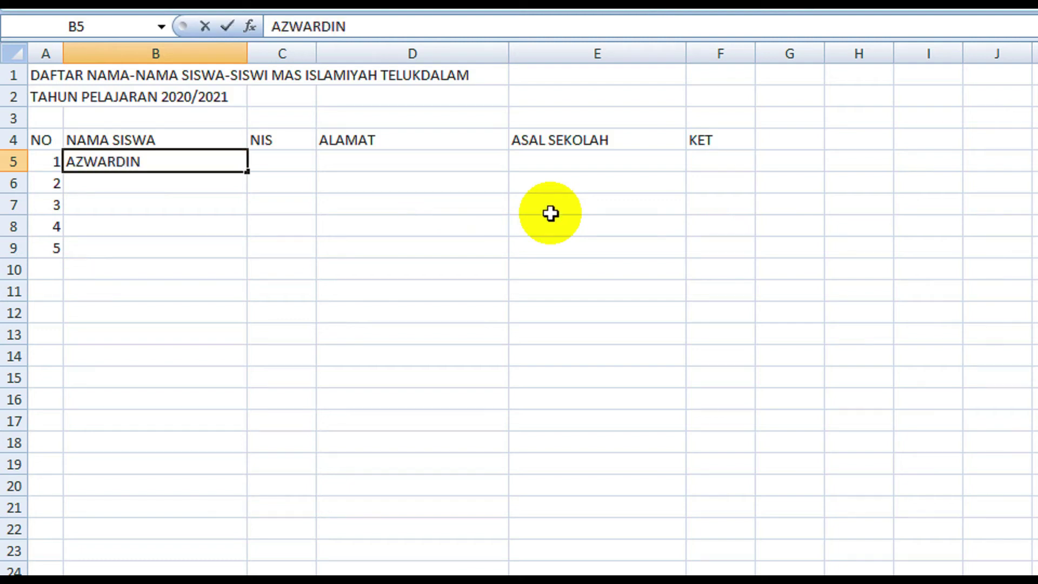
pyautogui.press('Return')
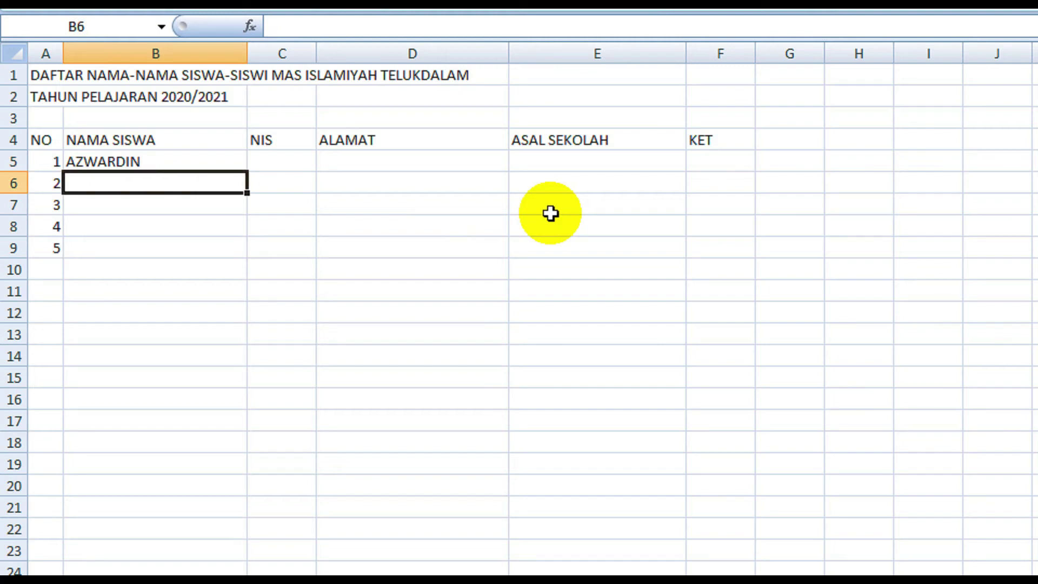
pyautogui.write('AZHAR')
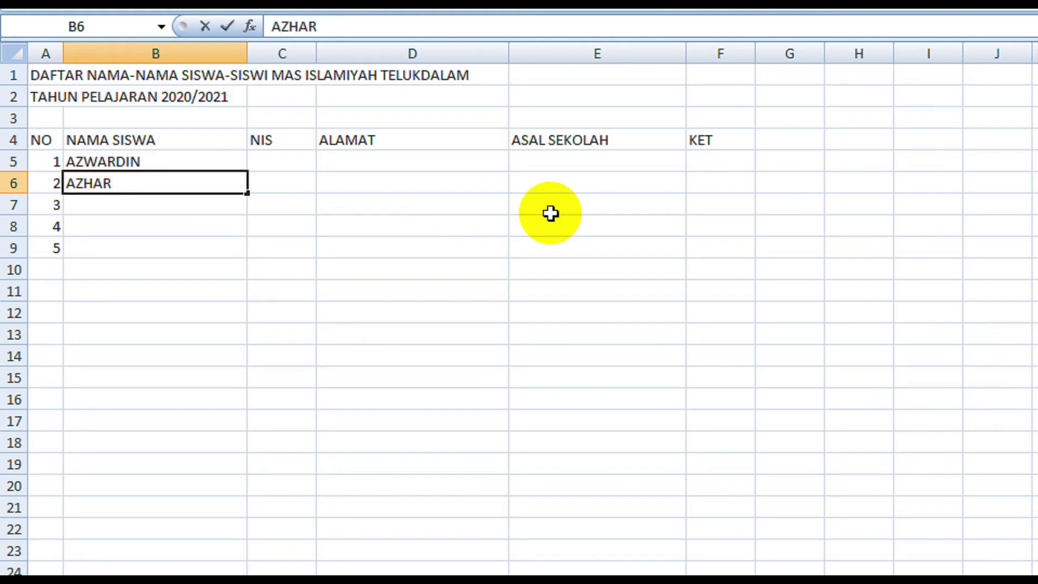
pyautogui.press('Return')
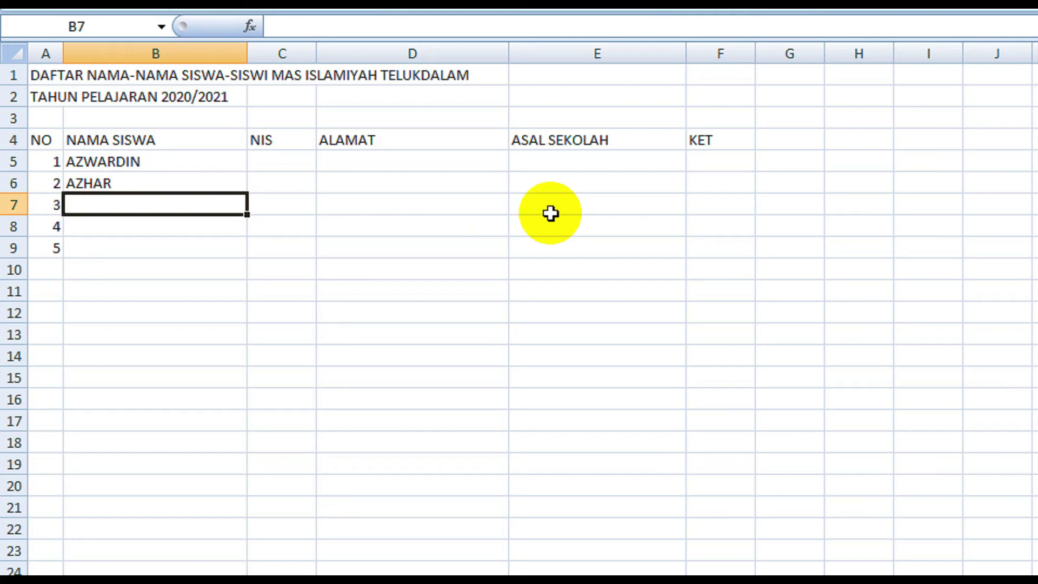
pyautogui.write('ANNISA')
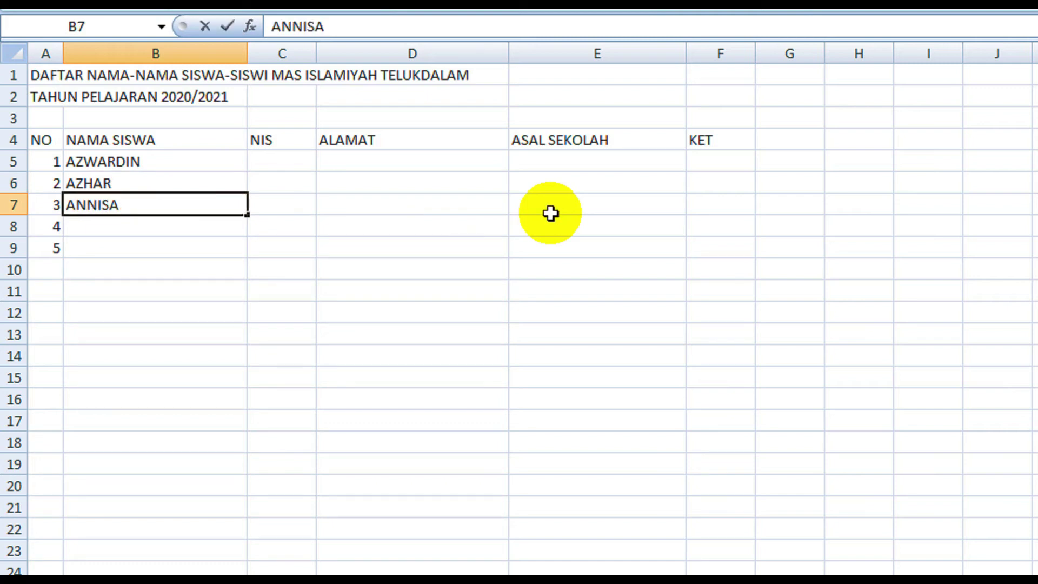
pyautogui.press('Return')
pyautogui.write('FAJRIMAN')
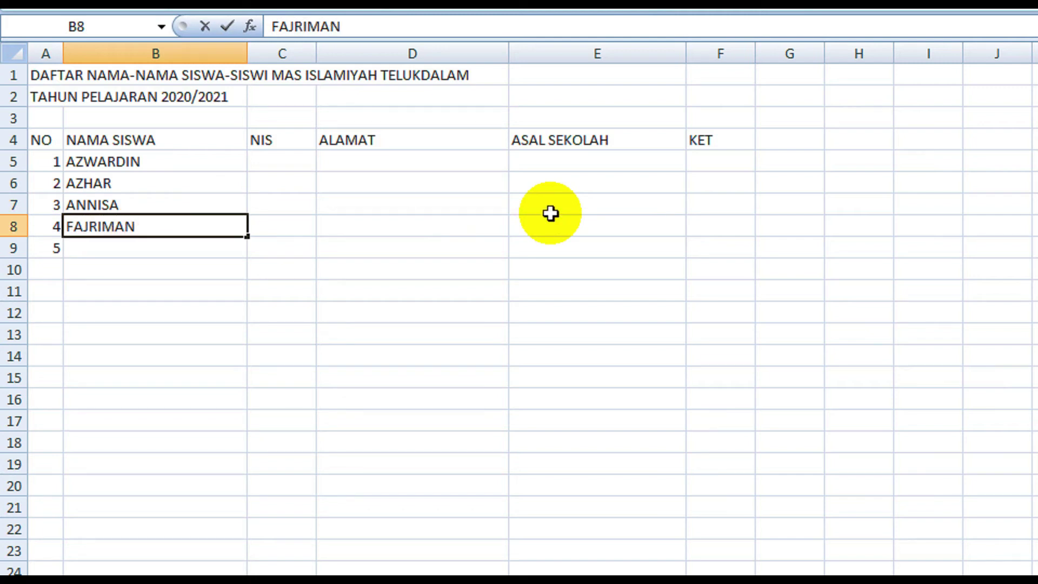
pyautogui.press('Return')
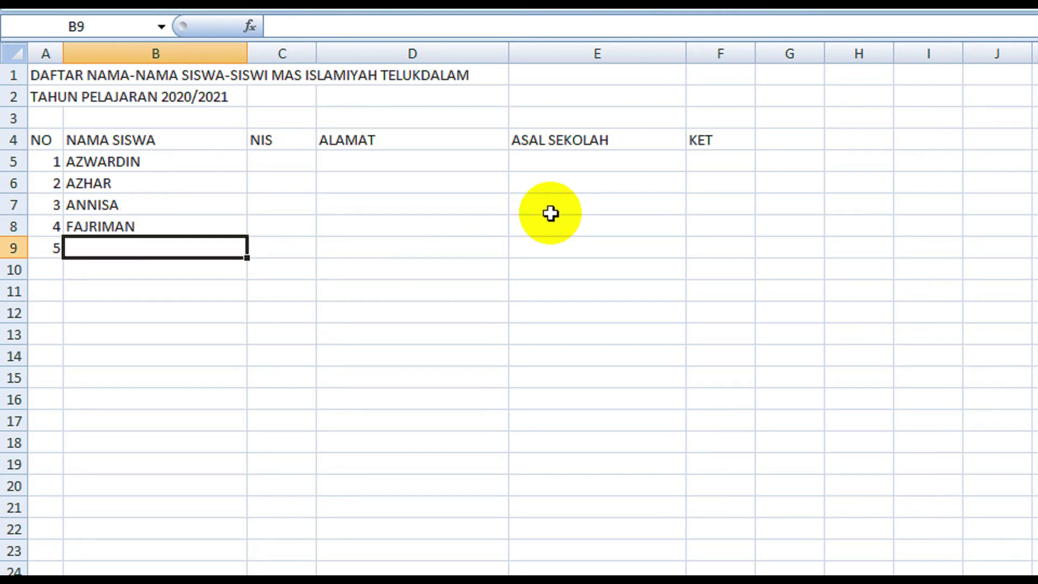
pyautogui.write('MAULIDA')
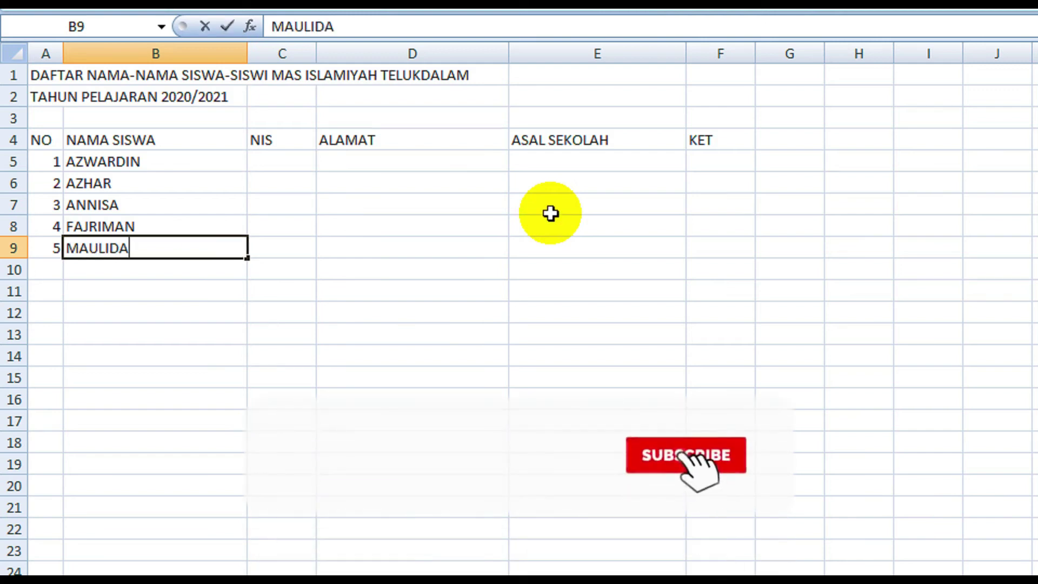
pyautogui.press('Return')
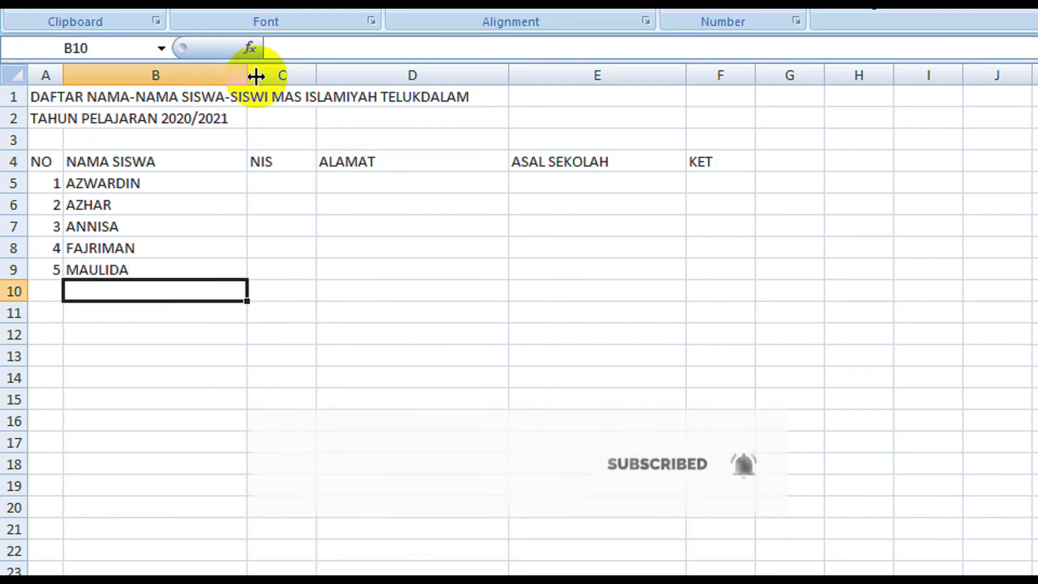
# Enter the first two students' NIS numbers in C5 and C6 and autofill the series down to C9.
pyautogui.click(293, 183)
pyautogui.write('110')
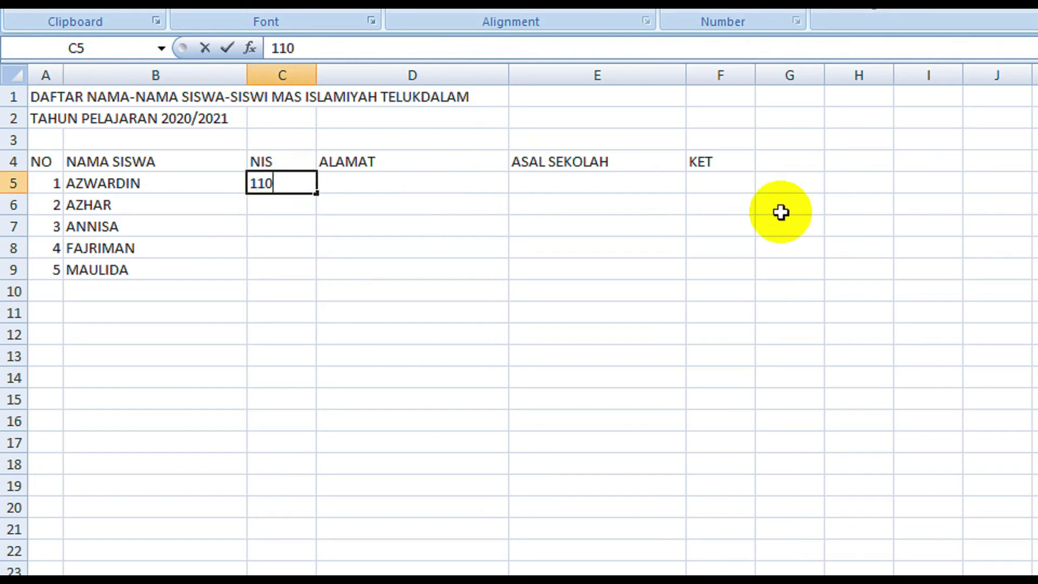
pyautogui.press('Return')
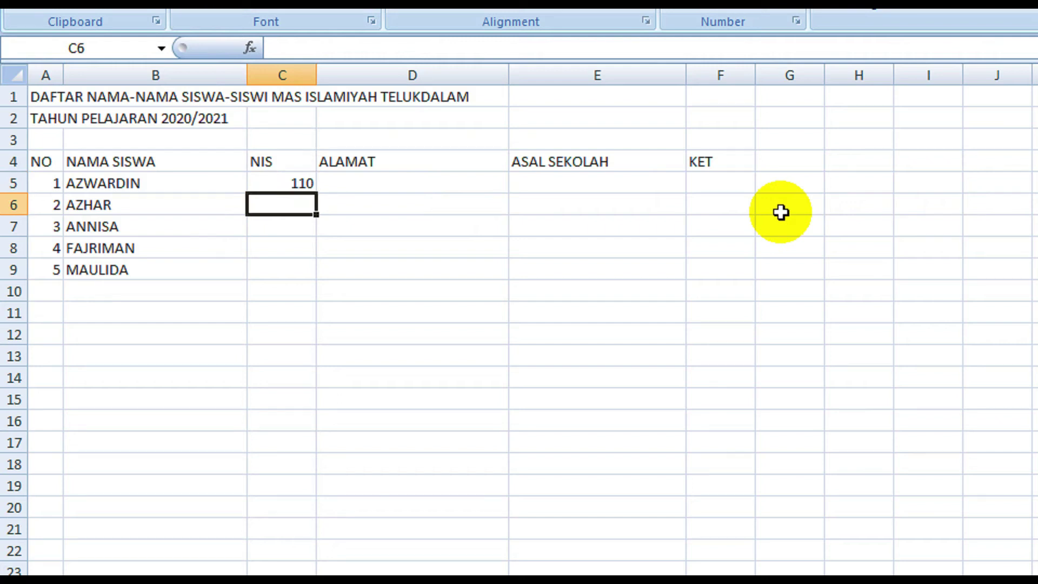
pyautogui.write('111')
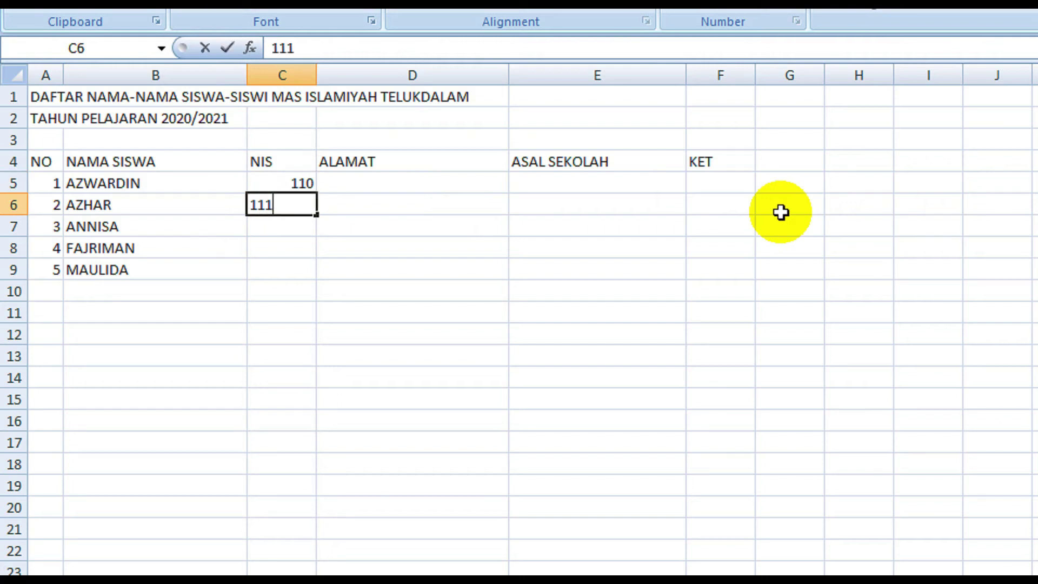
pyautogui.press('Return')
pyautogui.moveTo(299, 178); pyautogui.dragTo(316, 281)
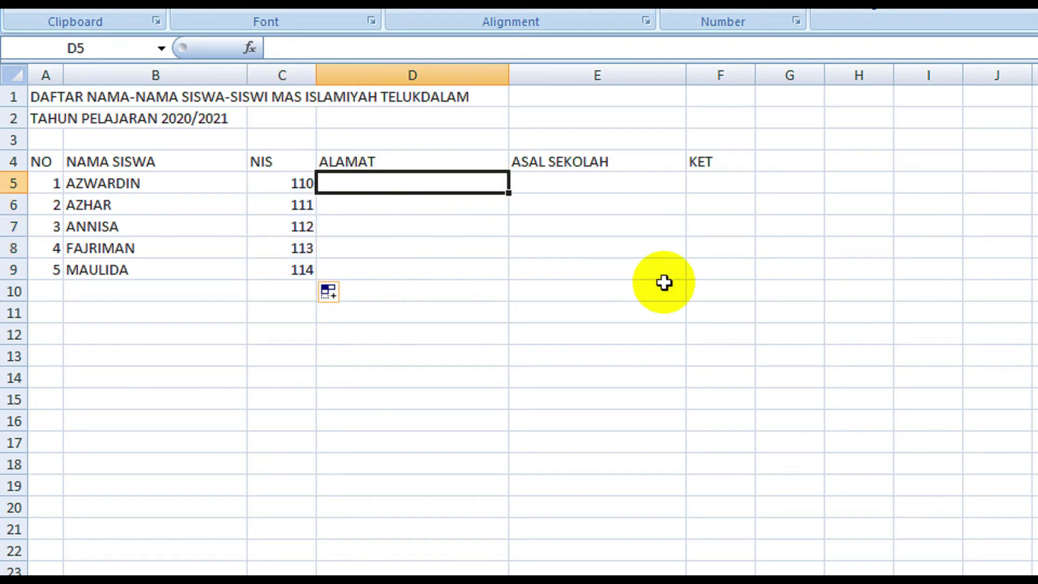
# Fill the ALAMAT column with MEDAN in D5, autofilled down to D7, and JAKARTA in D8.
pyautogui.write('MEDAN')
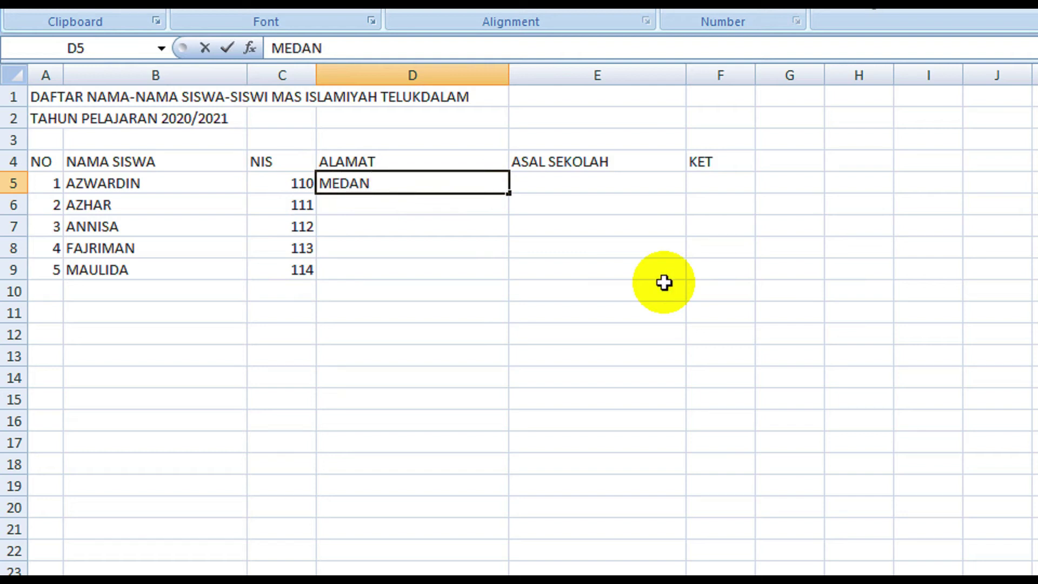
pyautogui.press('Return')
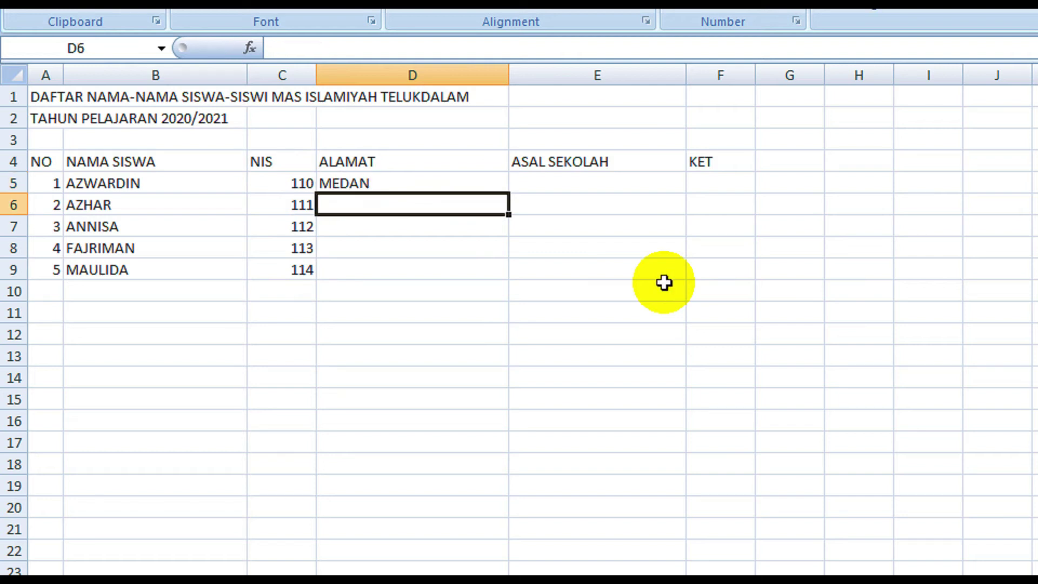
pyautogui.click(479, 185)
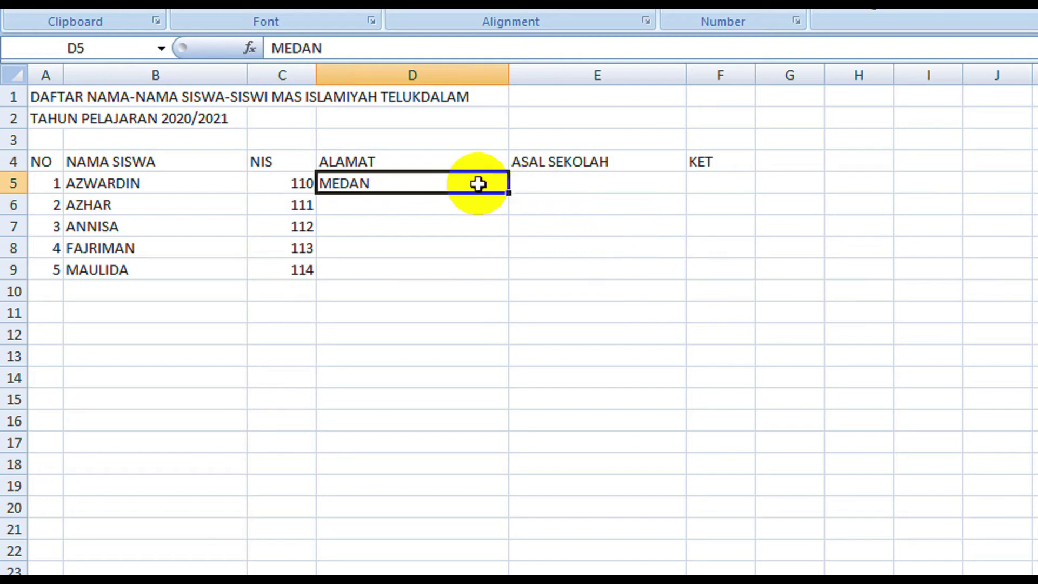
pyautogui.moveTo(510, 194); pyautogui.dragTo(518, 239)
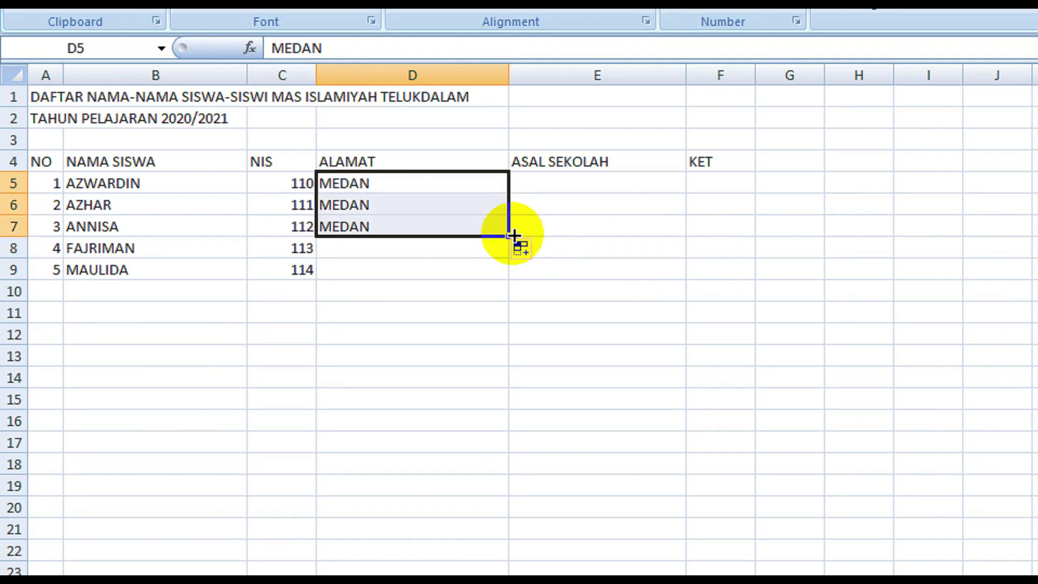
pyautogui.click(343, 250)
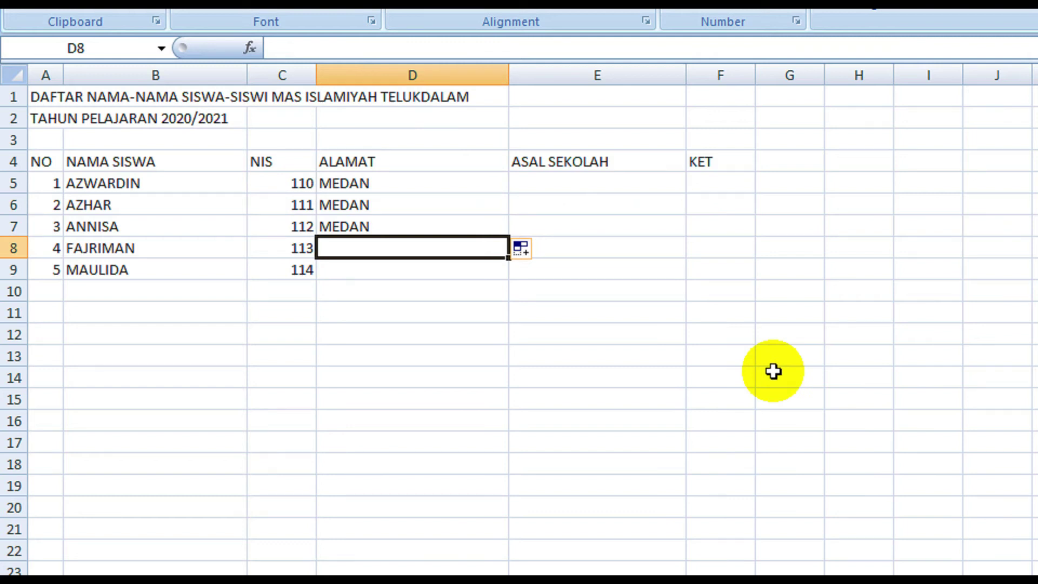
pyautogui.write('JAKA')
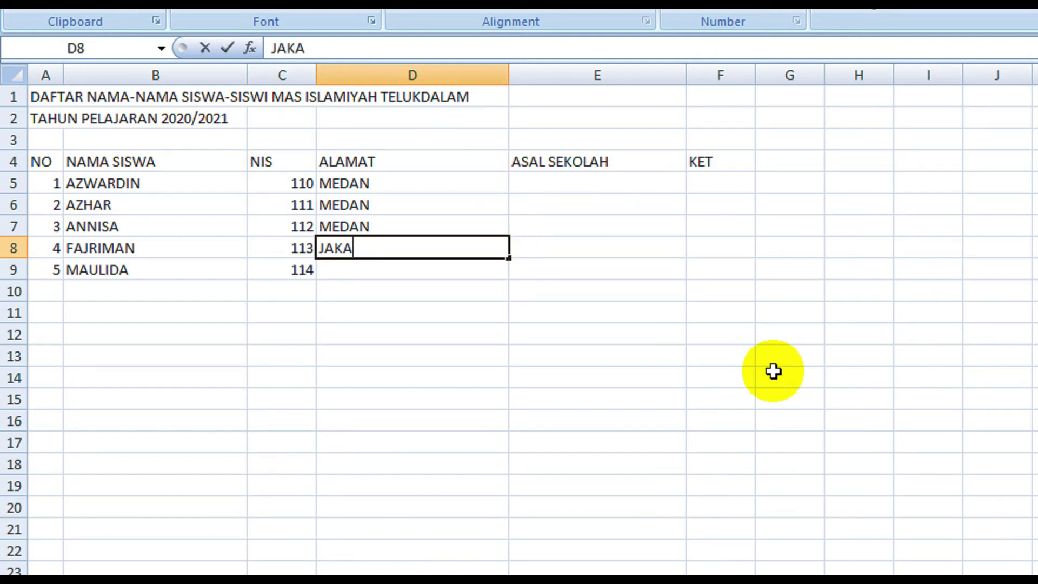
pyautogui.write('RTA')
pyautogui.press('Return')
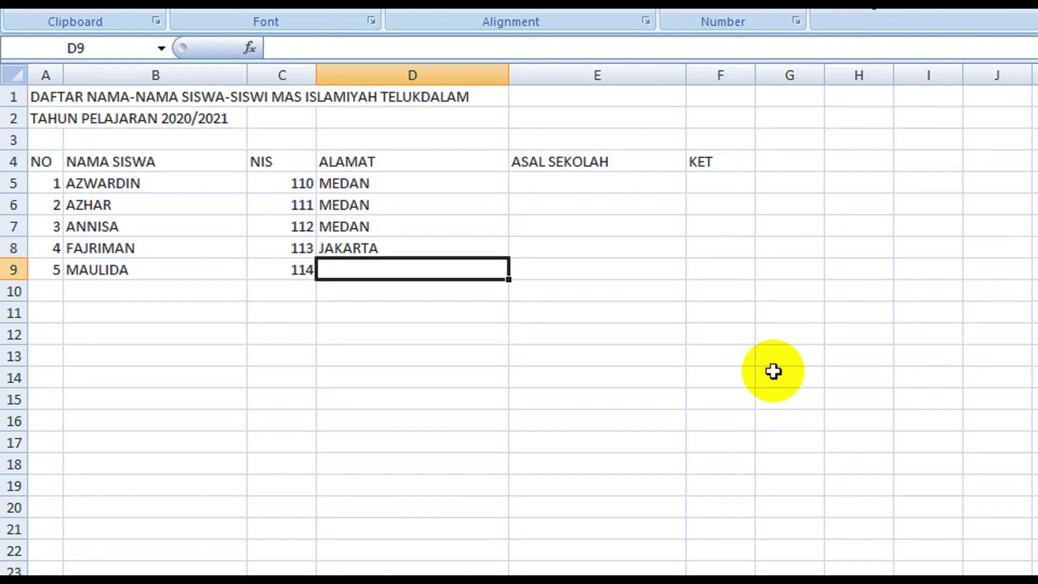
# Autofill JAKARTA in the ALAMAT column from D8 down to D9.
pyautogui.click(462, 246)
pyautogui.moveTo(507, 257); pyautogui.dragTo(511, 277)
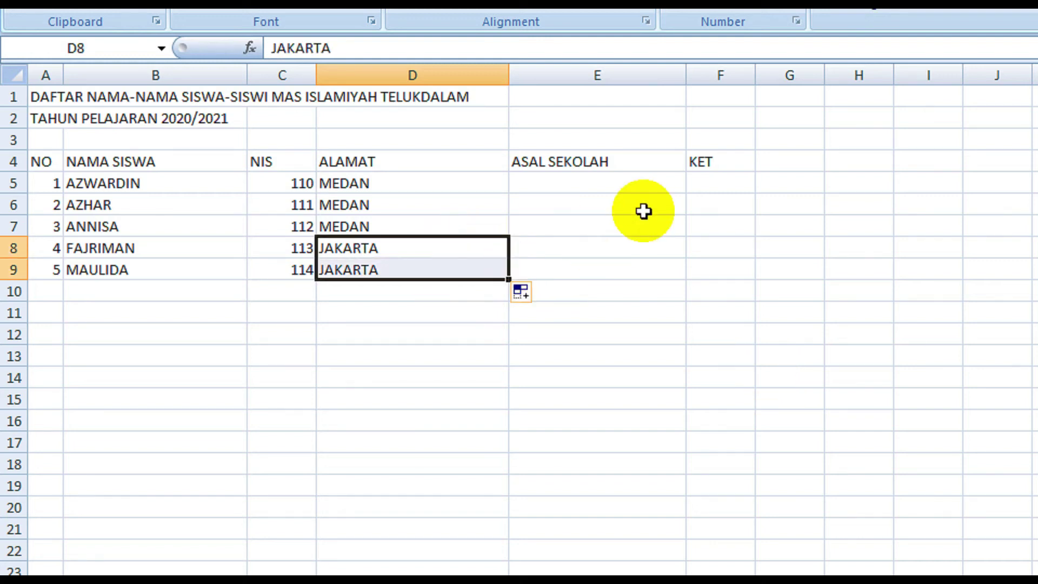
# Fill the ASAL SEKOLAH column with SEKOLAH 1 through SEKOLAH 5 in cells E5 to E9.
pyautogui.click(598, 186)
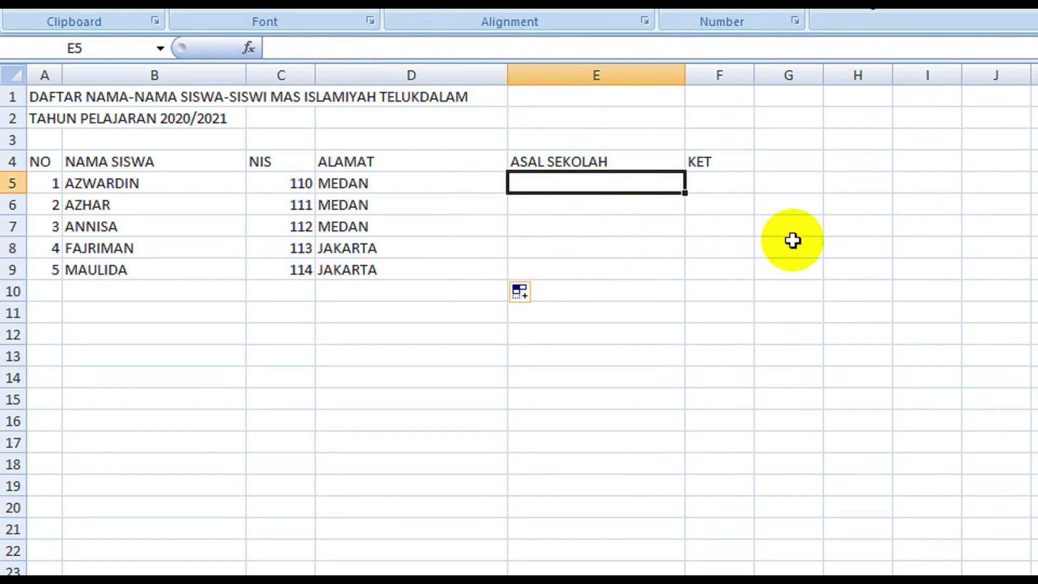
pyautogui.write('SEKOLAH 1')
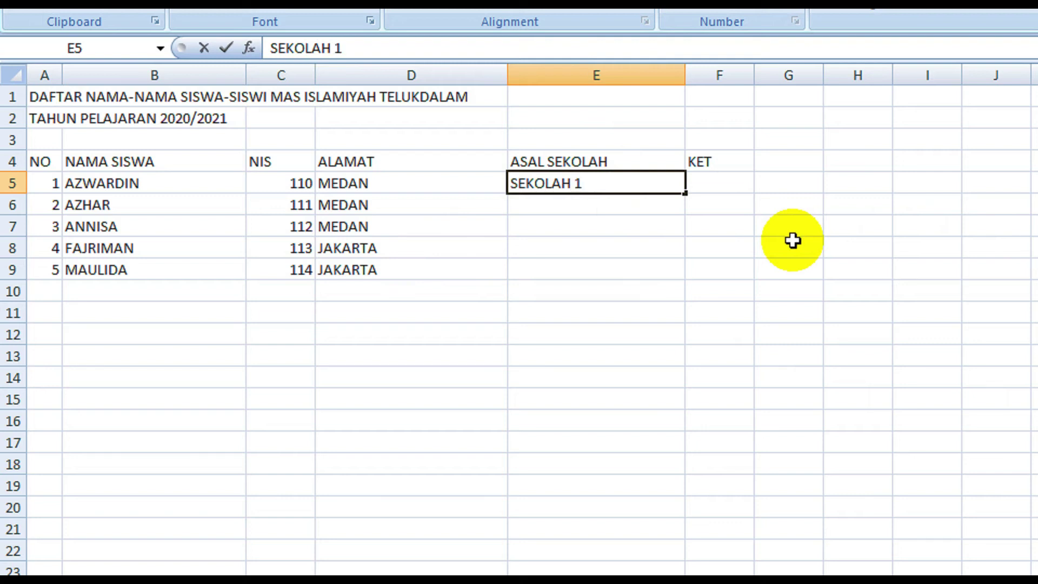
pyautogui.press('Return')
pyautogui.write('SEKOL')
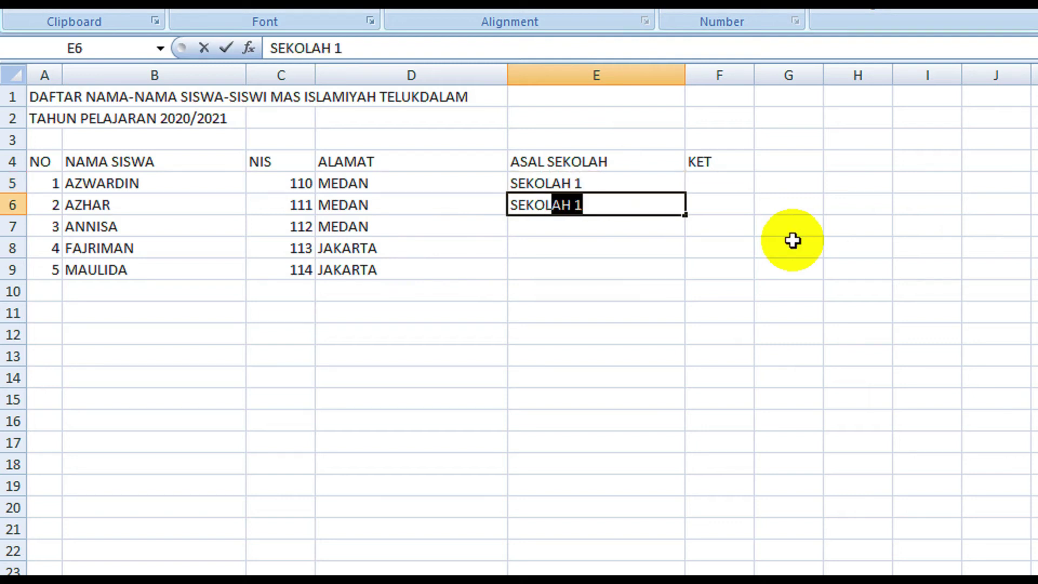
pyautogui.write('AH 2')
pyautogui.press('Return')
pyautogui.write('SEK')
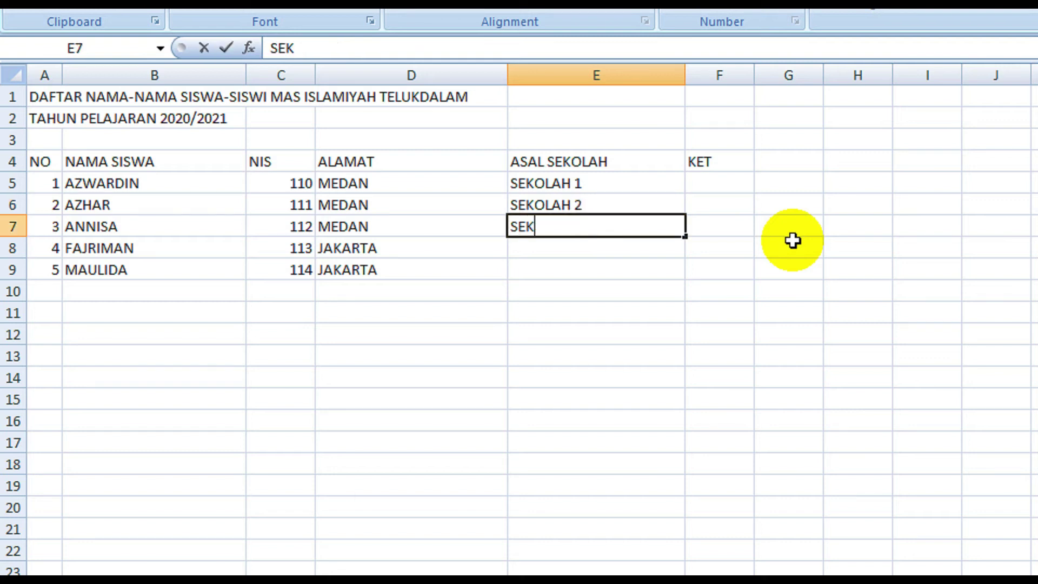
pyautogui.write('OLAH 3')
pyautogui.press('Return')
pyautogui.write('SEKOLAH 4')
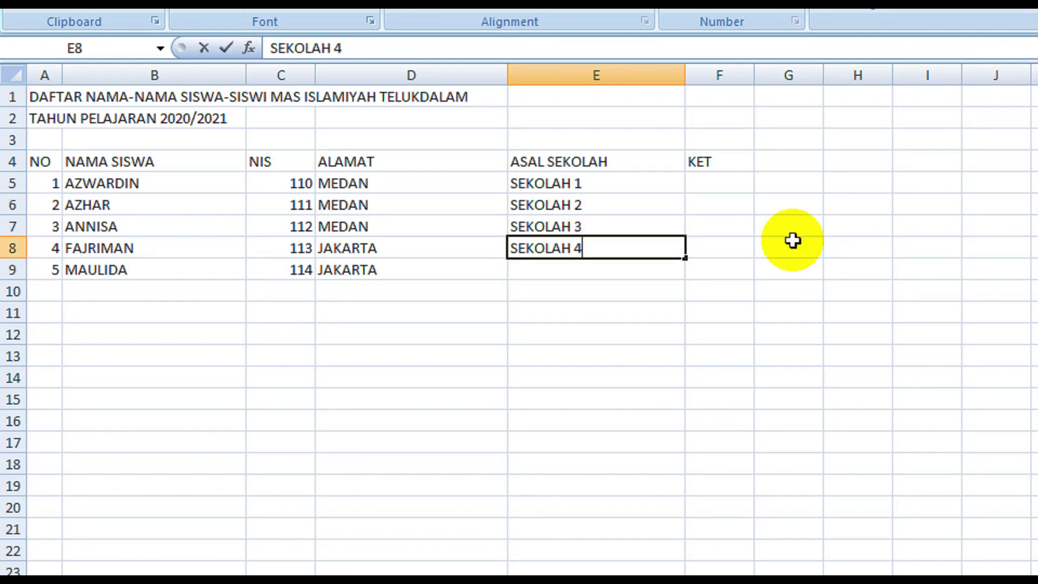
pyautogui.press('Return')
pyautogui.write('SEKOLAH 5')
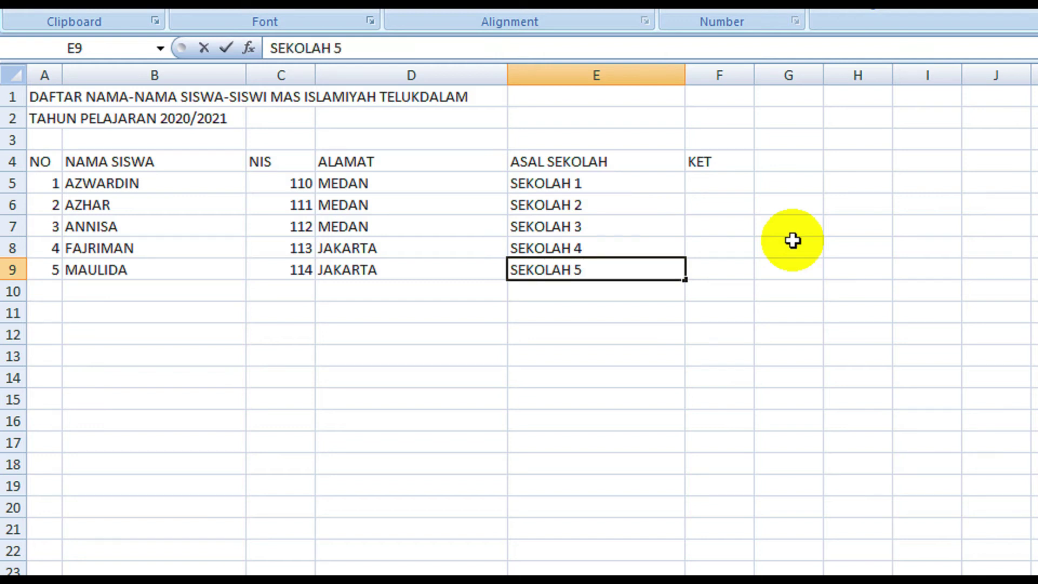
pyautogui.press('Return')
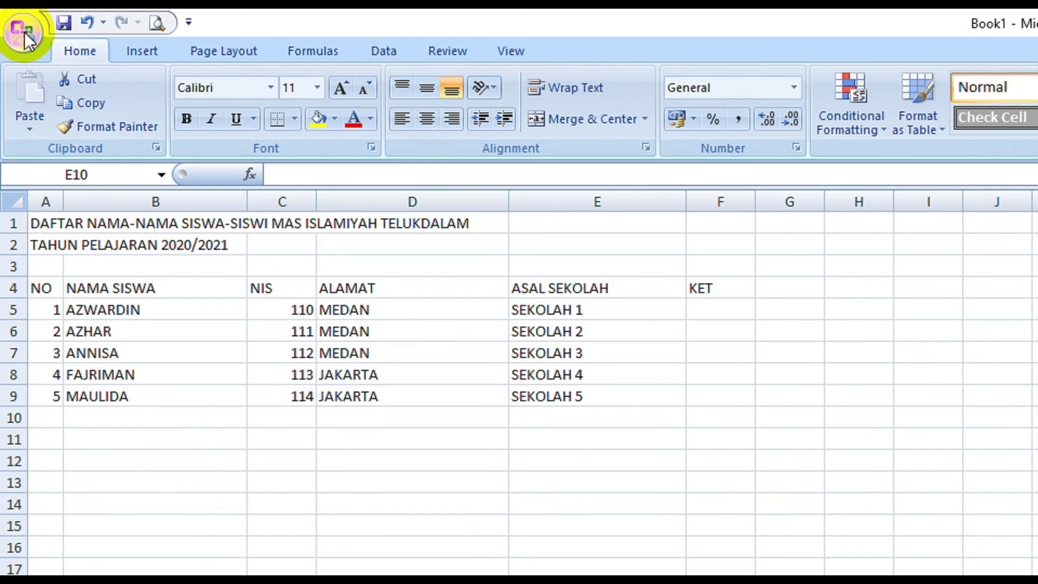
# Check the student list in Print Preview twice, closing the preview each time to return to the sheet.
pyautogui.click(22, 32)
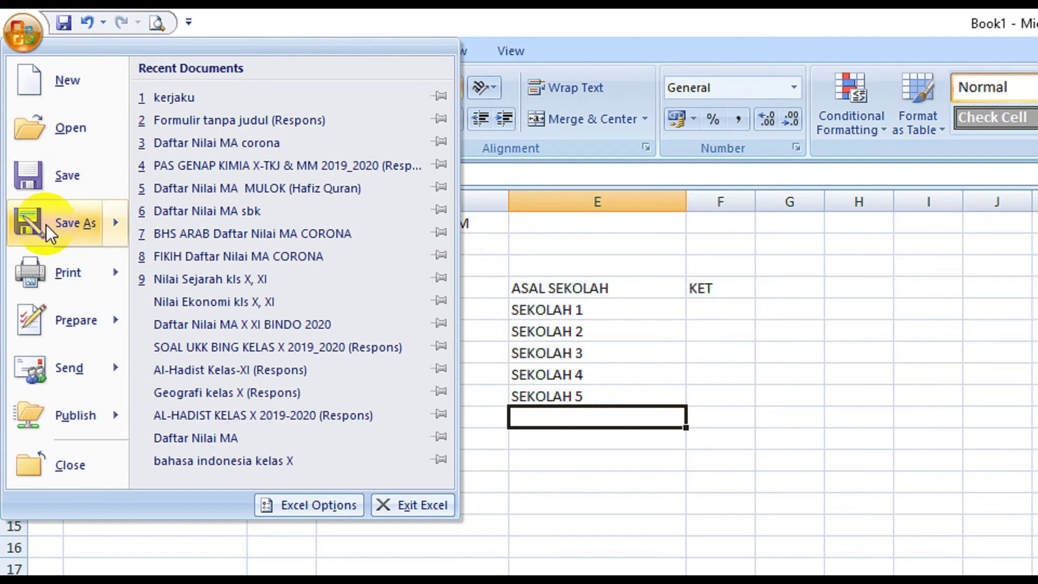
pyautogui.moveTo(100, 274)
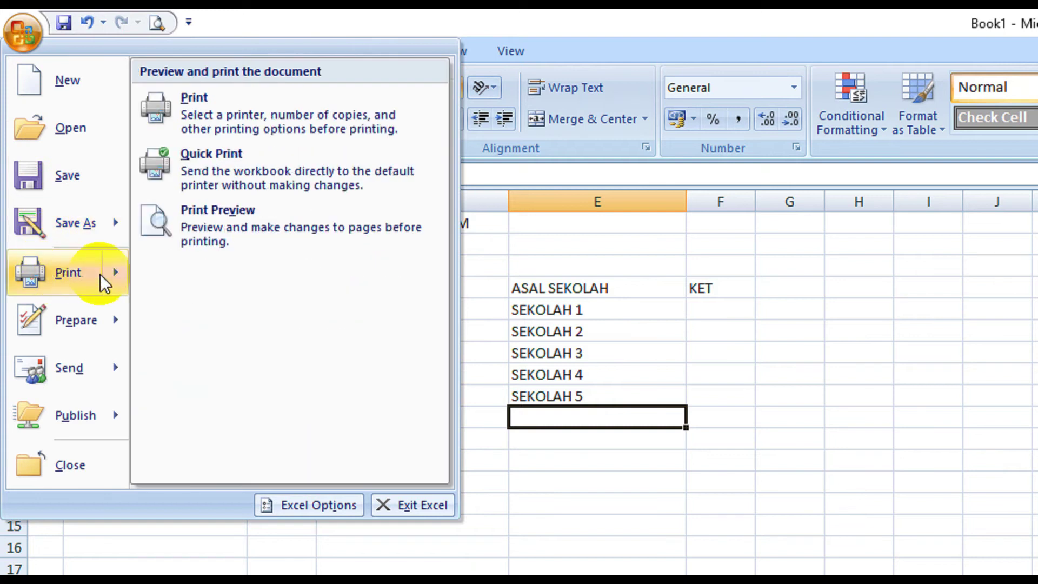
pyautogui.click(200, 231)
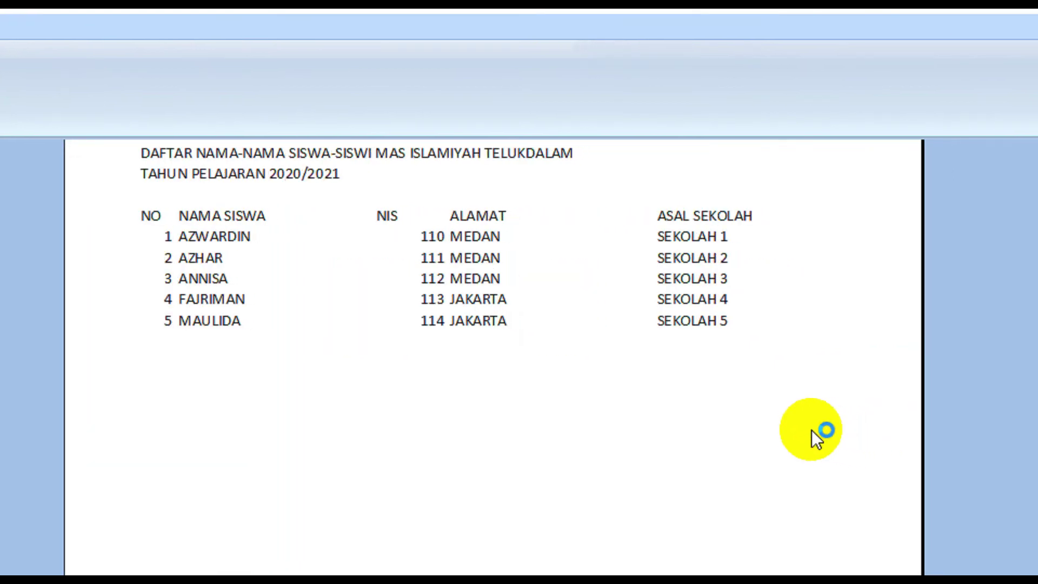
pyautogui.click(121, 112)
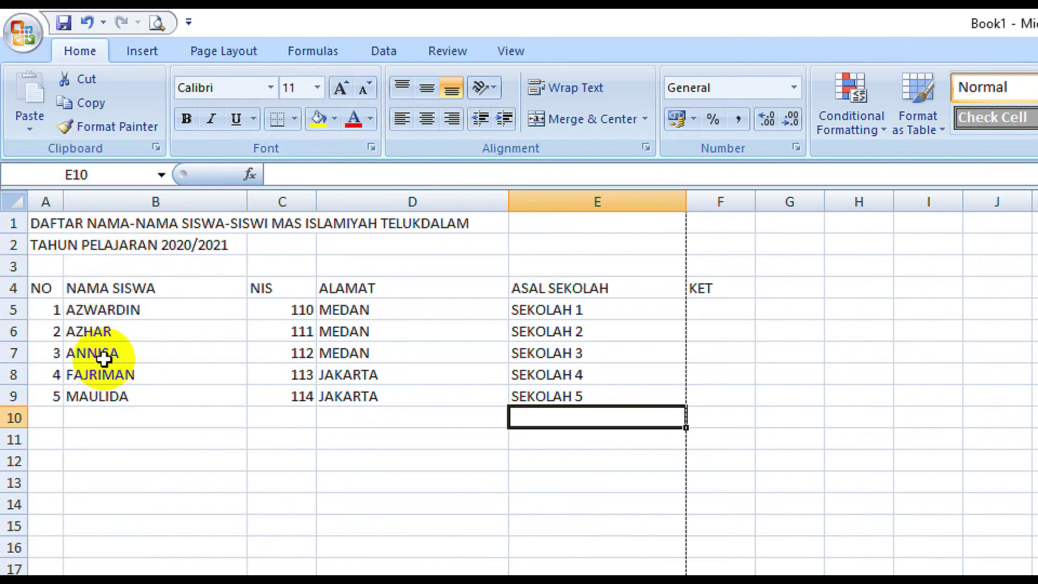
pyautogui.click(160, 24)
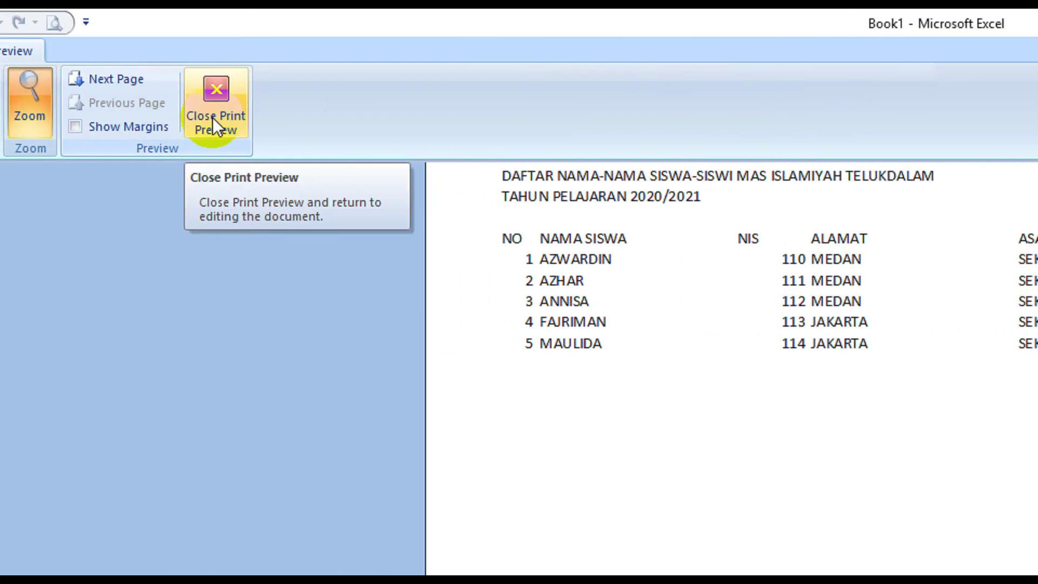
pyautogui.click(214, 118)
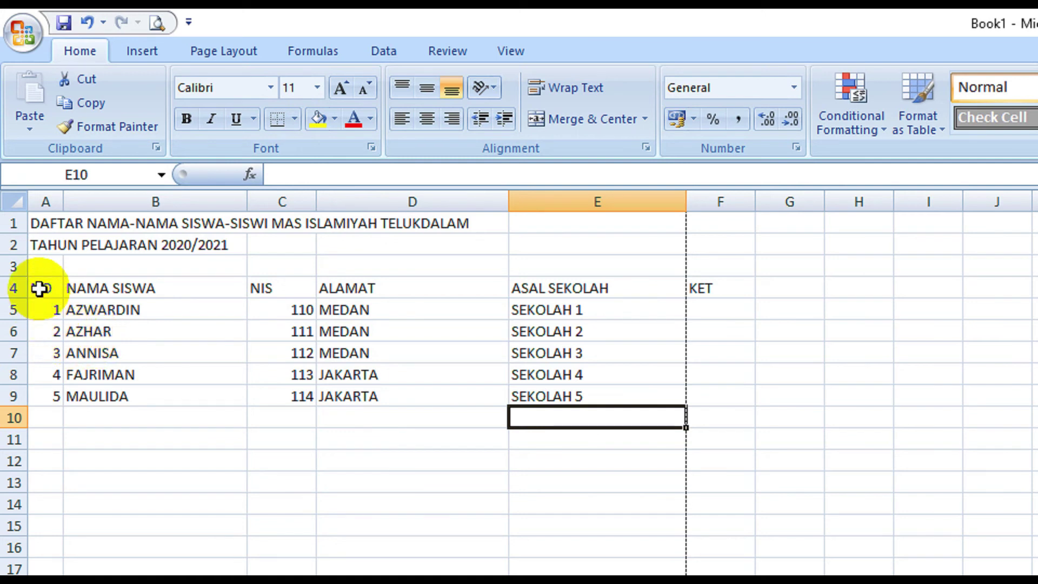
# Make the headings in A4:F4 bold and center them both horizontally and vertically.
pyautogui.moveTo(38, 290); pyautogui.dragTo(716, 279)
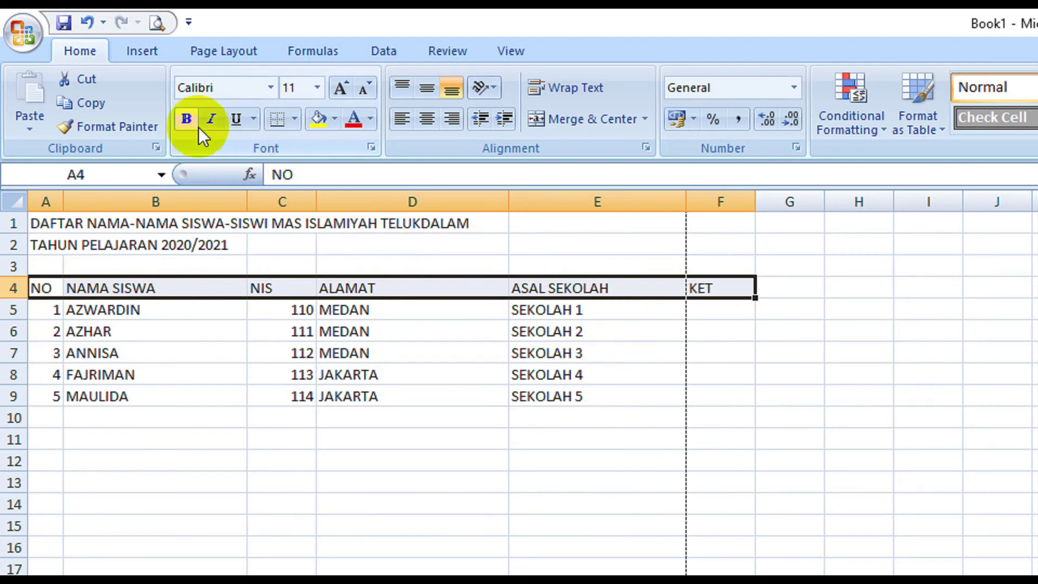
pyautogui.click(187, 119)
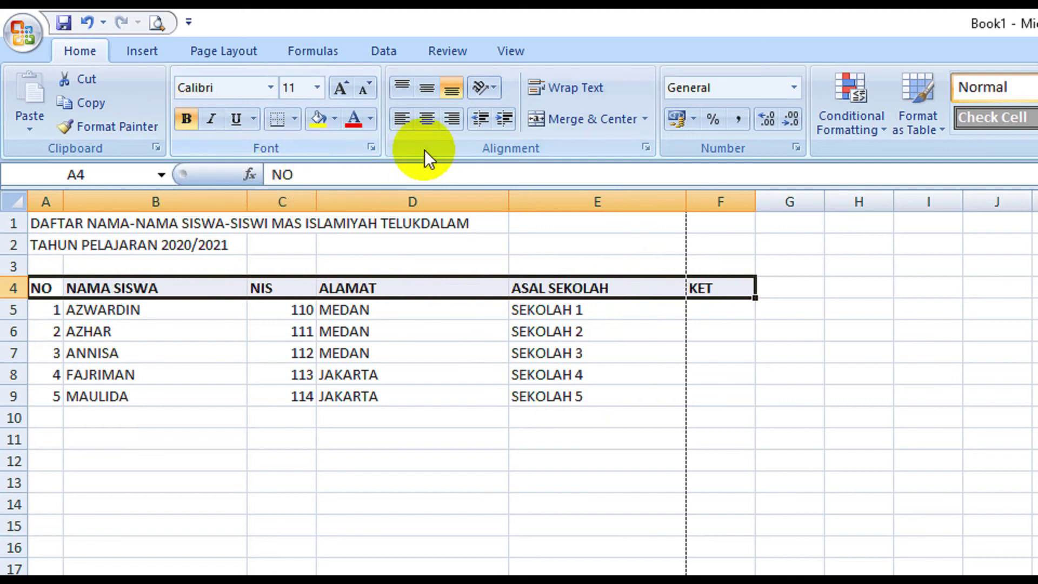
pyautogui.click(427, 118)
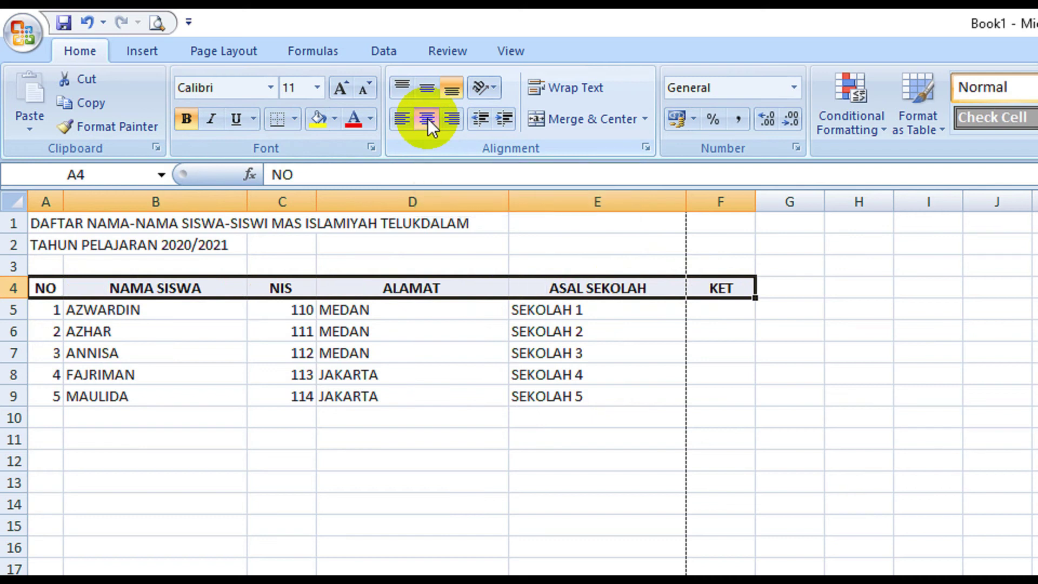
pyautogui.click(427, 88)
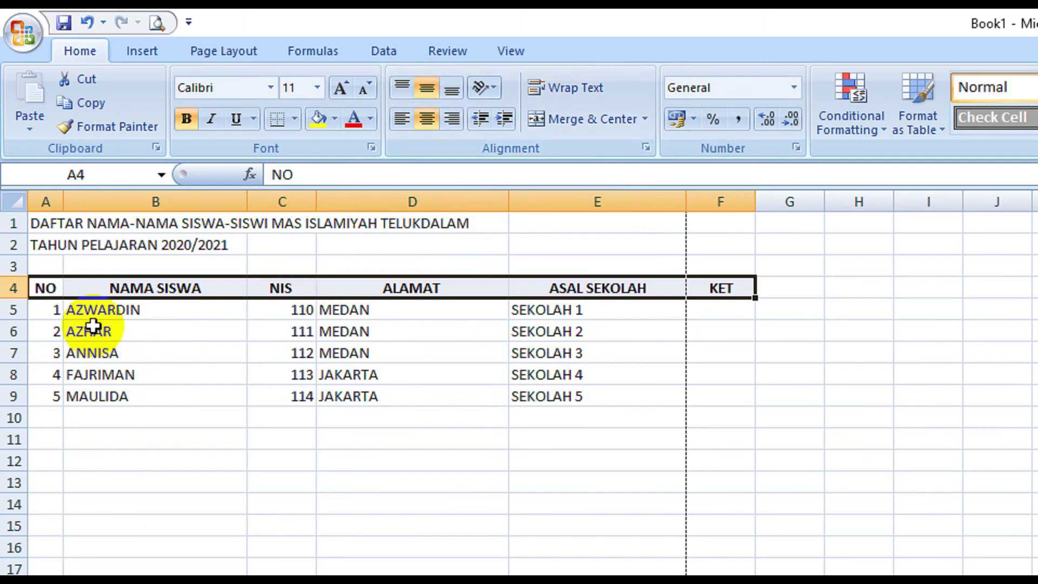
# Center the row numbers in A5:A9 and the NIS values in C5:C9 horizontally and vertically.
pyautogui.moveTo(54, 310); pyautogui.dragTo(48, 395)
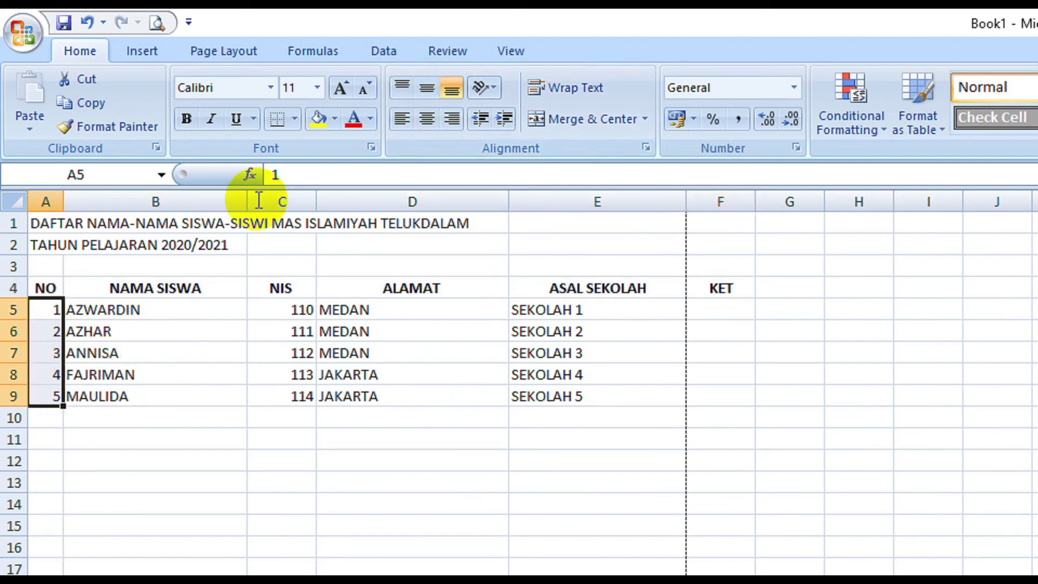
pyautogui.click(430, 119)
pyautogui.click(424, 87)
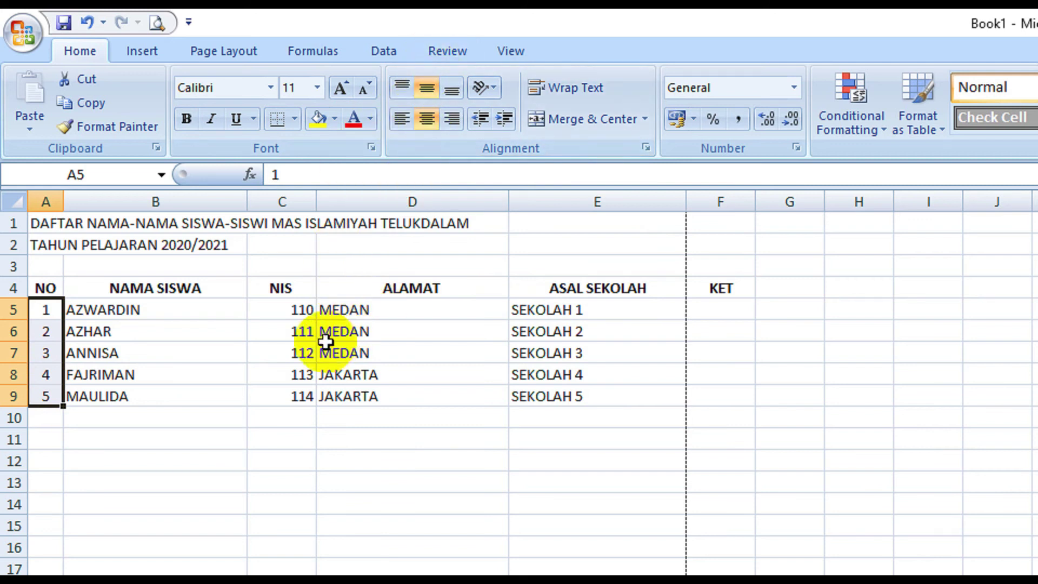
pyautogui.moveTo(277, 310); pyautogui.dragTo(275, 394)
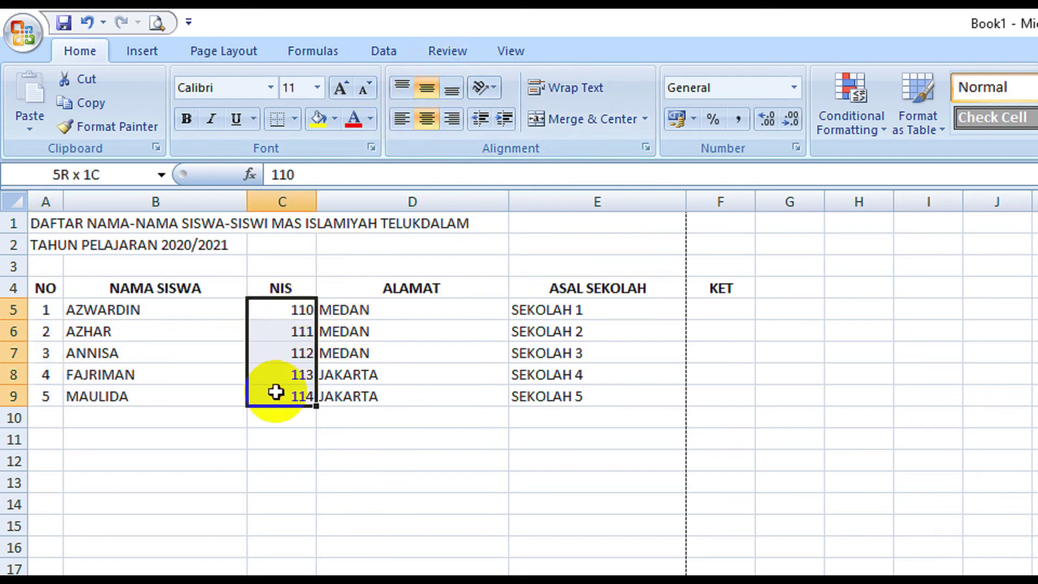
pyautogui.click(432, 118)
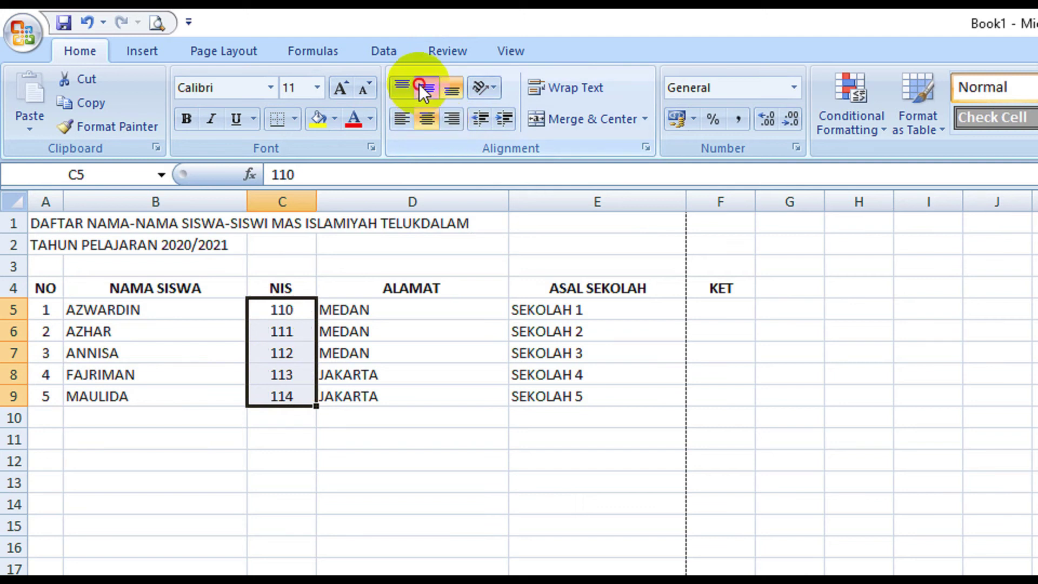
pyautogui.click(421, 85)
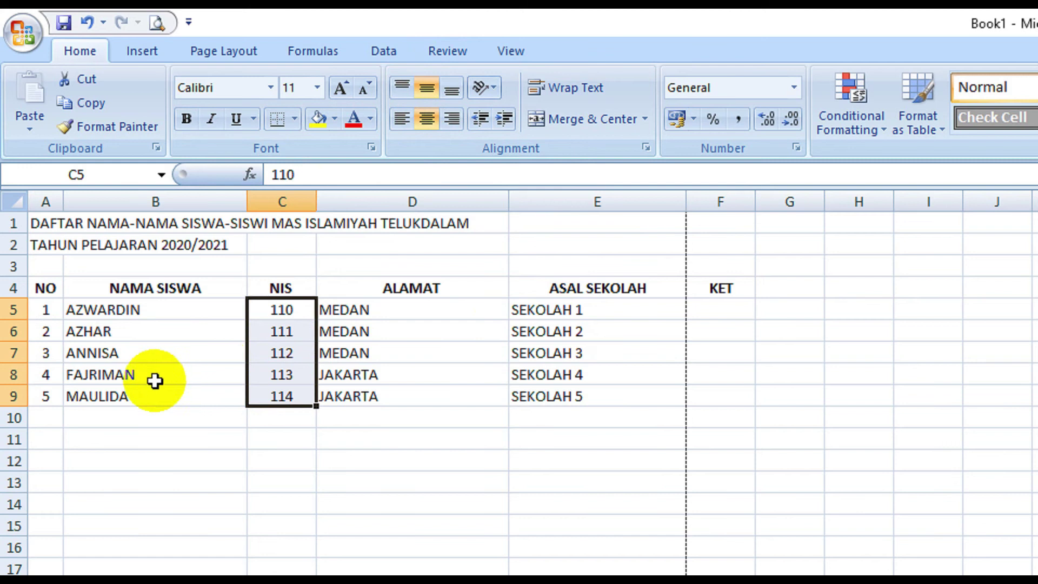
pyautogui.click(171, 401)
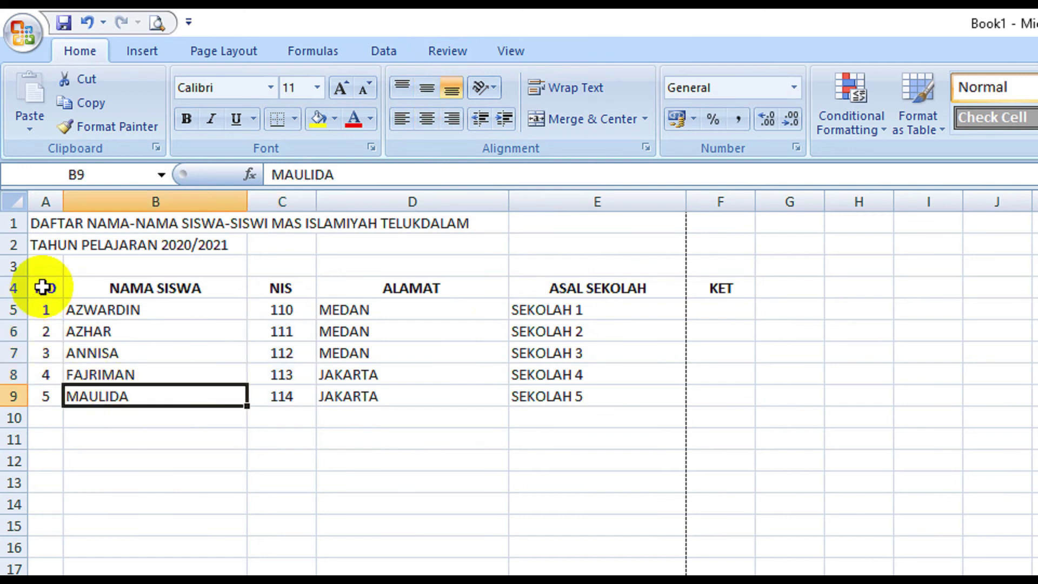
# Apply thin outline and inside borders to the whole table A4:F9 through the Format Cells settings.
pyautogui.moveTo(43, 288); pyautogui.dragTo(737, 395)
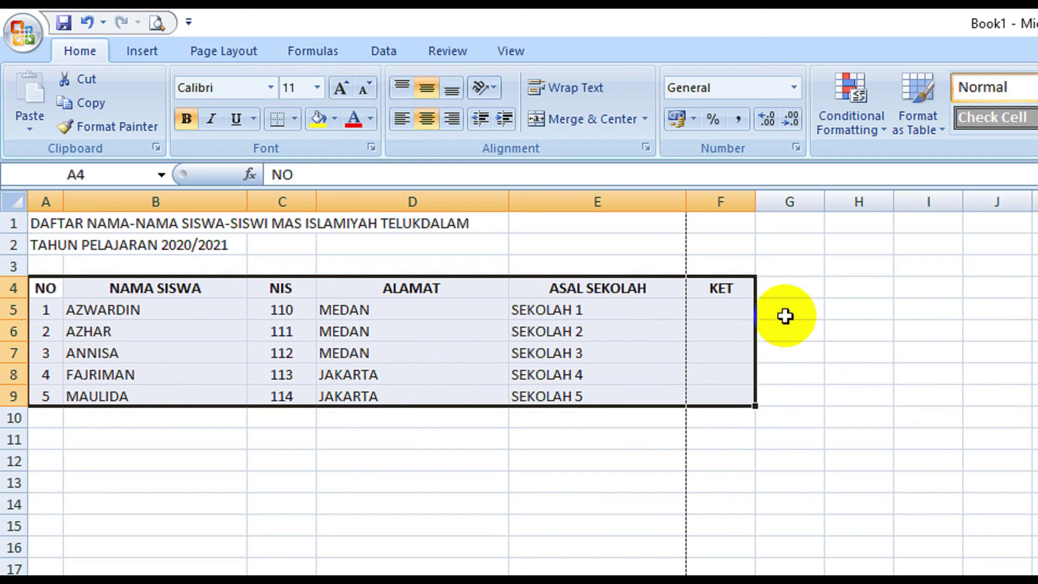
pyautogui.click(644, 144)
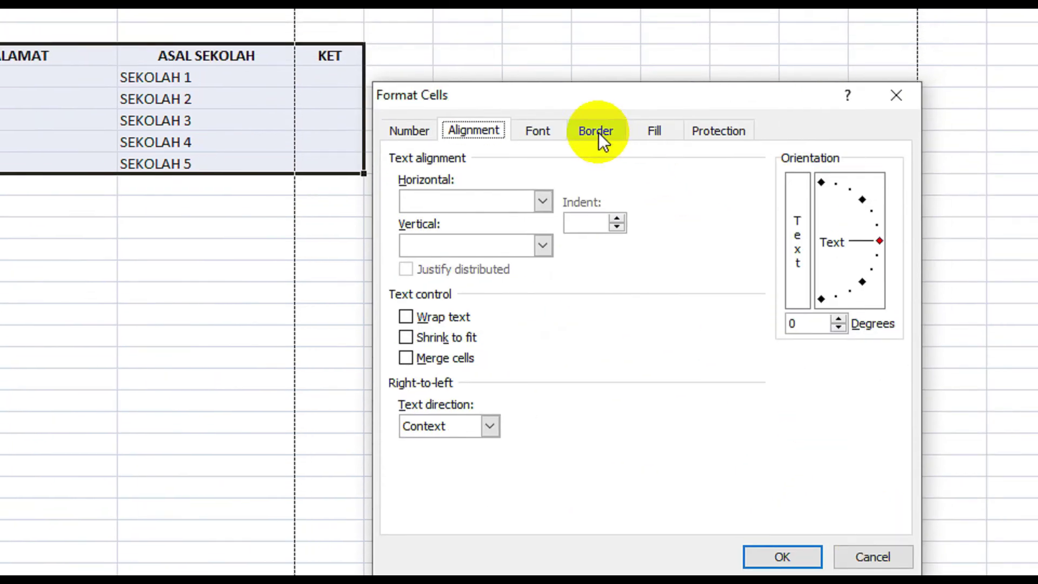
pyautogui.click(659, 137)
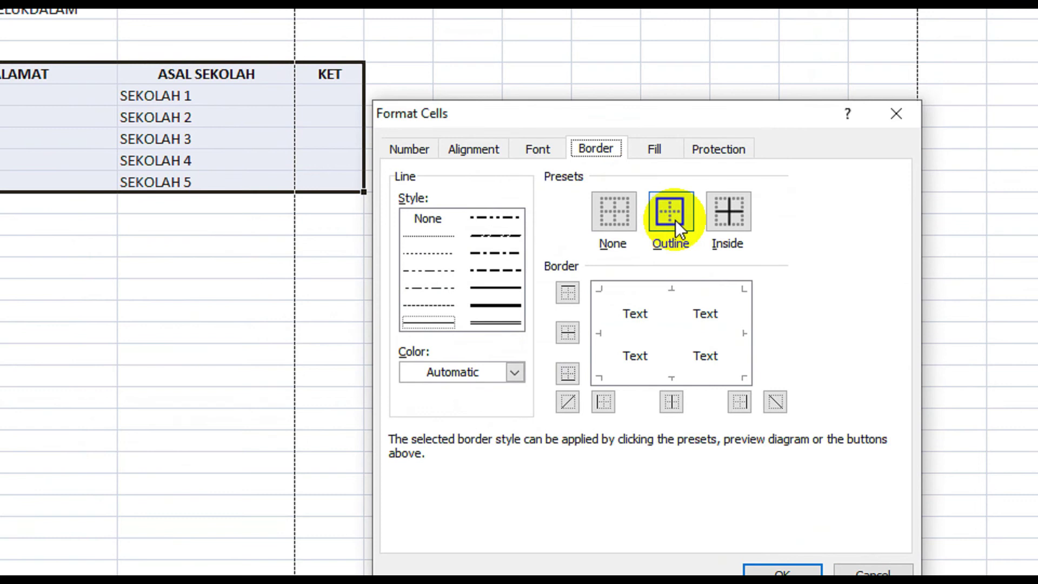
pyautogui.click(676, 219)
pyautogui.click(734, 215)
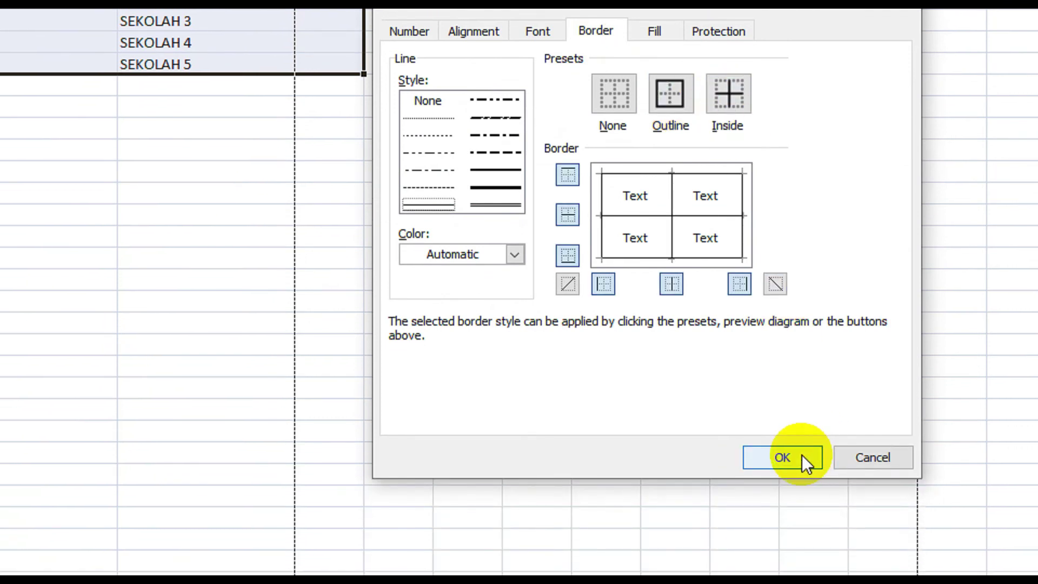
pyautogui.click(802, 455)
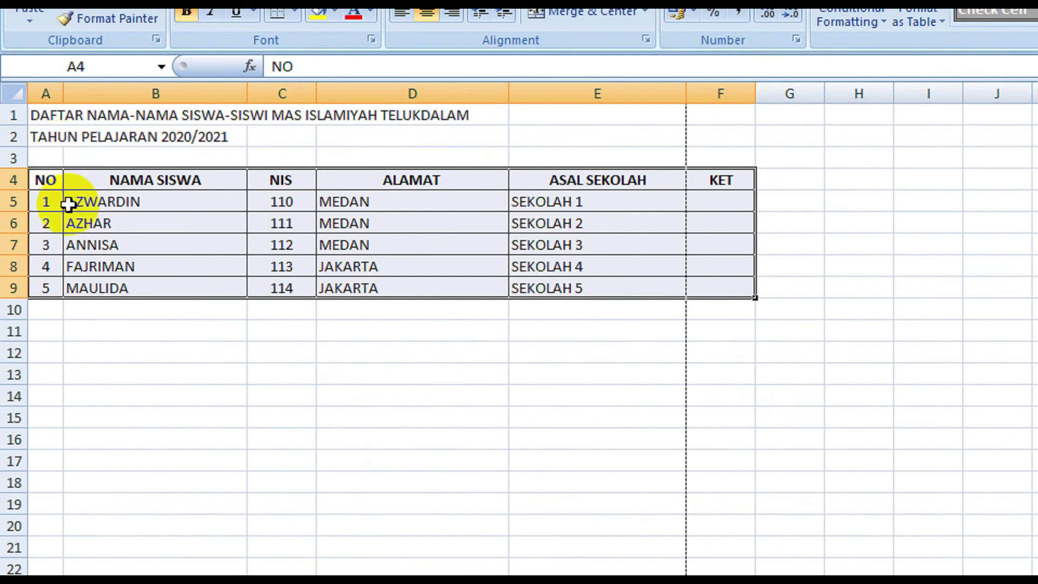
pyautogui.click(50, 315)
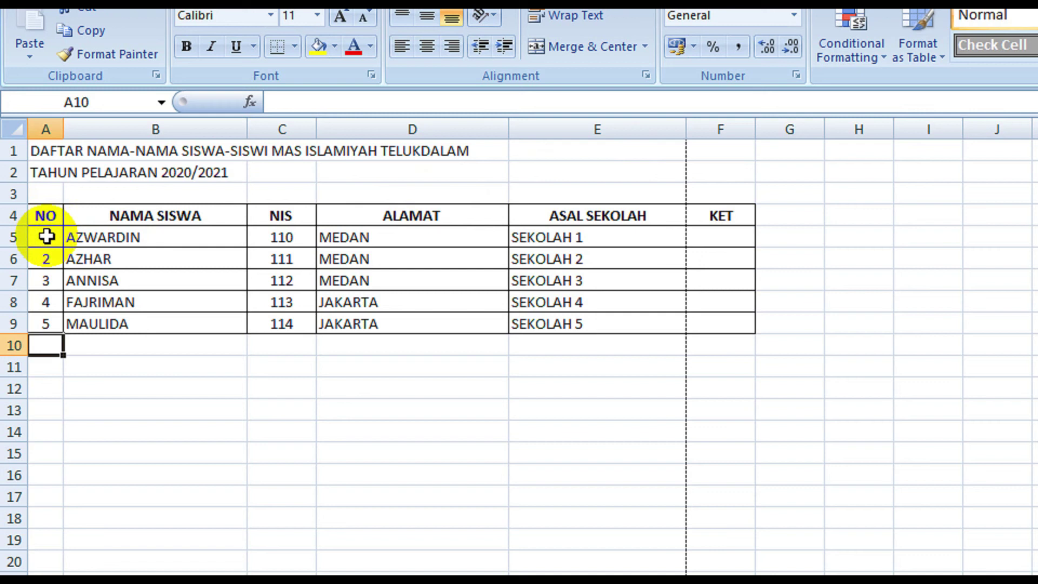
# Set the height of the student data rows 5 to 9 to 20.
pyautogui.moveTo(46, 237)
pyautogui.mouseDown()
pyautogui.moveTo(667, 260)
pyautogui.moveTo(734, 324)
pyautogui.mouseUp()
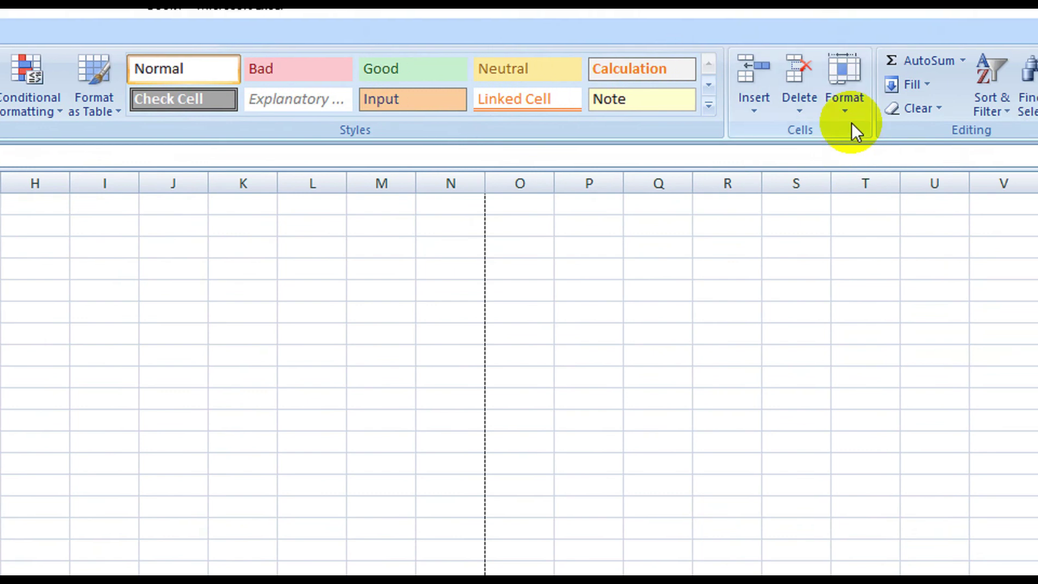
pyautogui.click(851, 112)
pyautogui.click(826, 178)
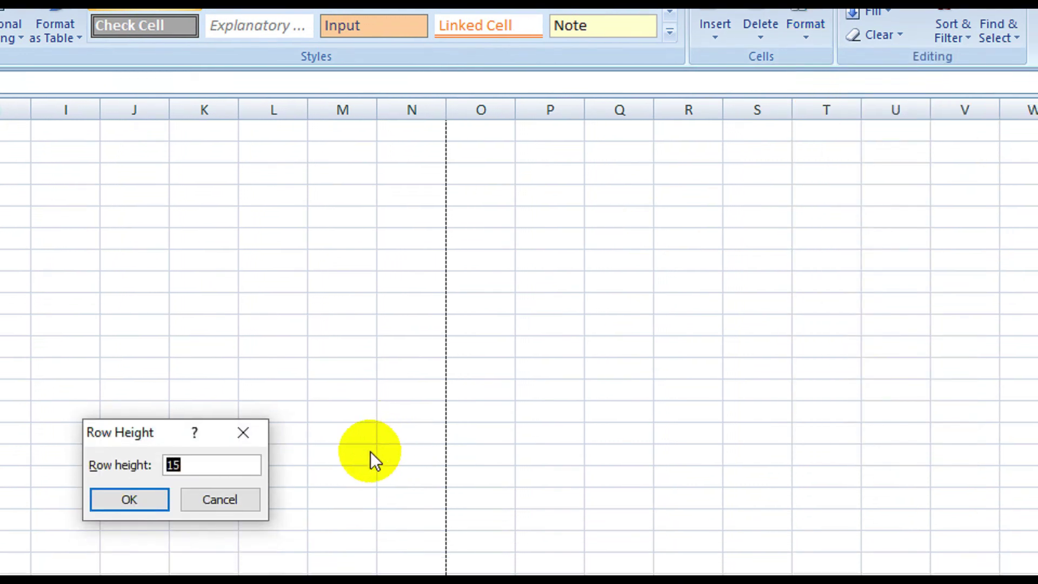
pyautogui.write('20')
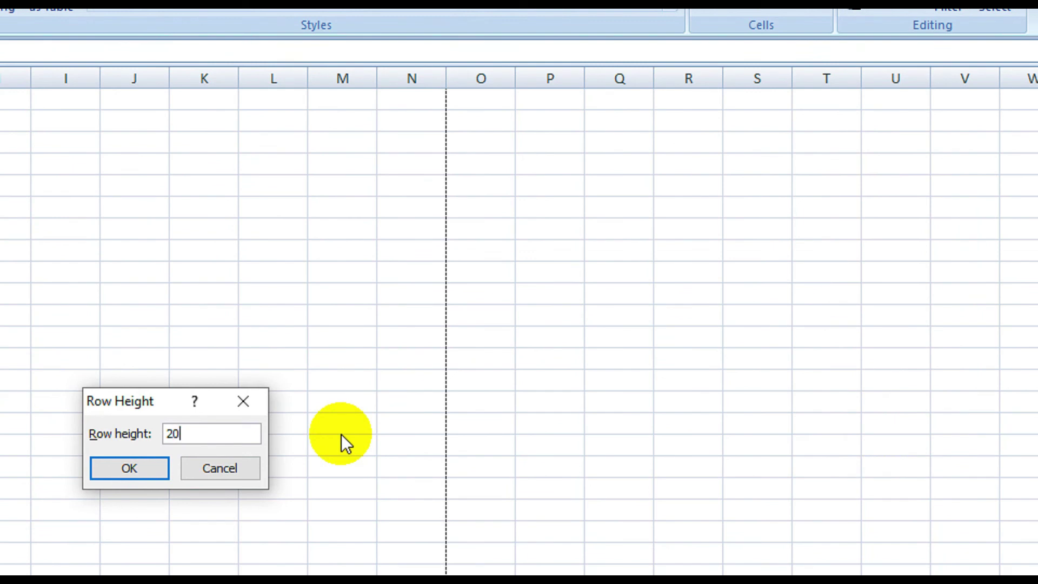
pyautogui.click(129, 468)
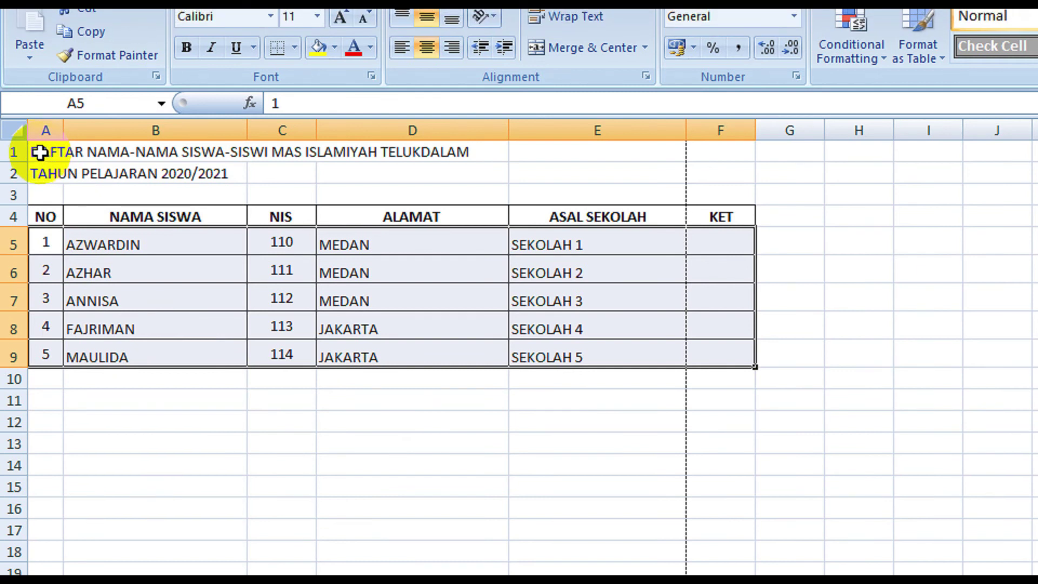
# Merge and center the student list title across A1:F1 and make it bold.
pyautogui.click(40, 153)
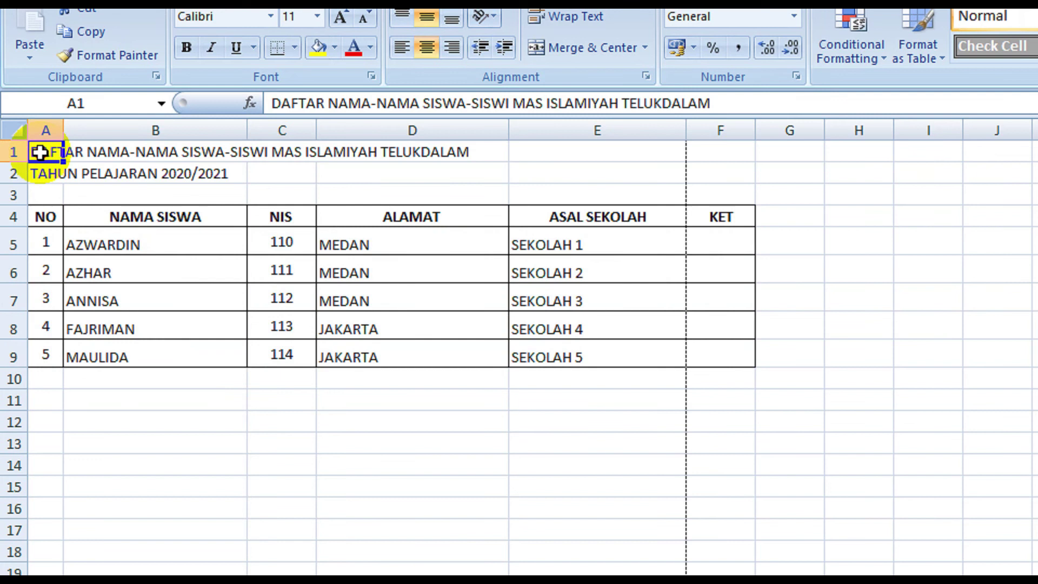
pyautogui.moveTo(46, 152); pyautogui.dragTo(723, 160)
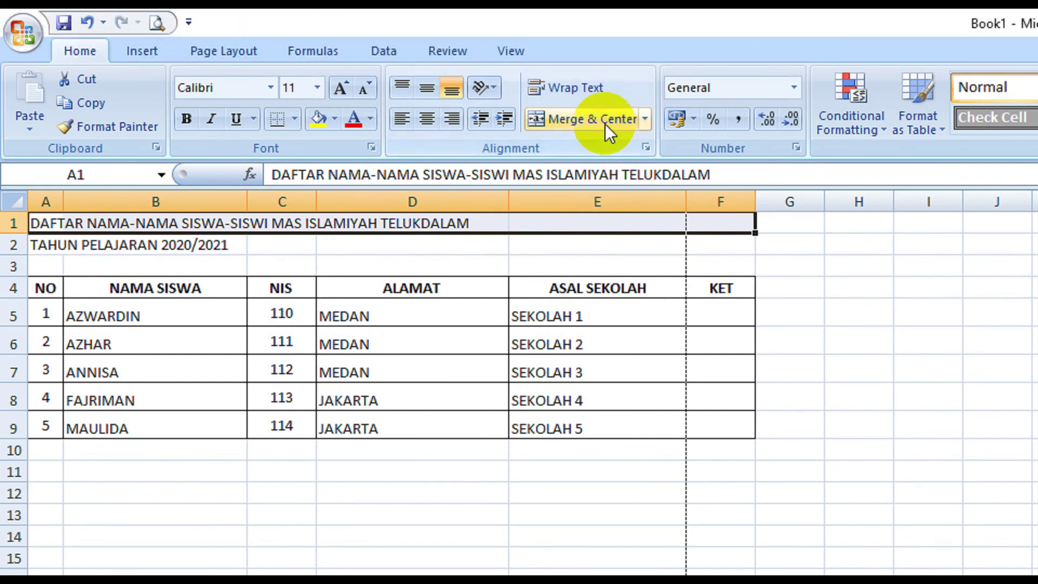
pyautogui.click(589, 119)
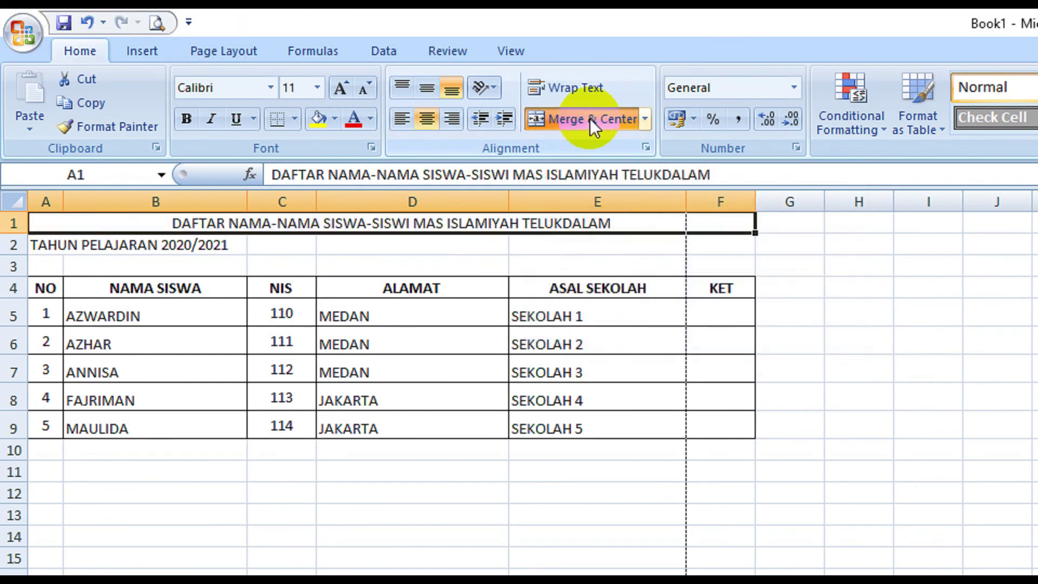
pyautogui.click(187, 119)
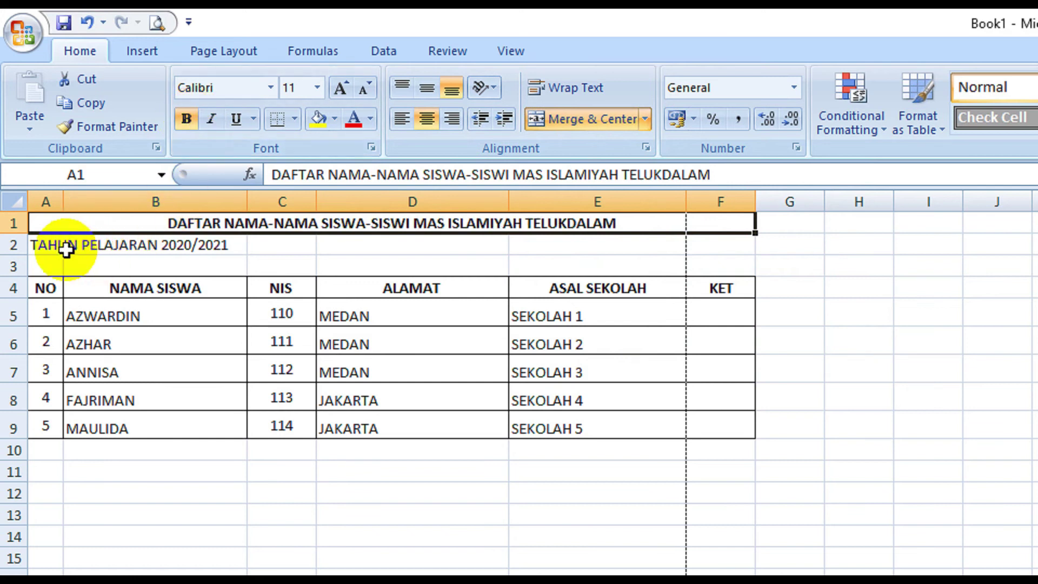
# Merge and center the school year line across A2:F2 and make it bold.
pyautogui.moveTo(45, 246); pyautogui.dragTo(704, 244)
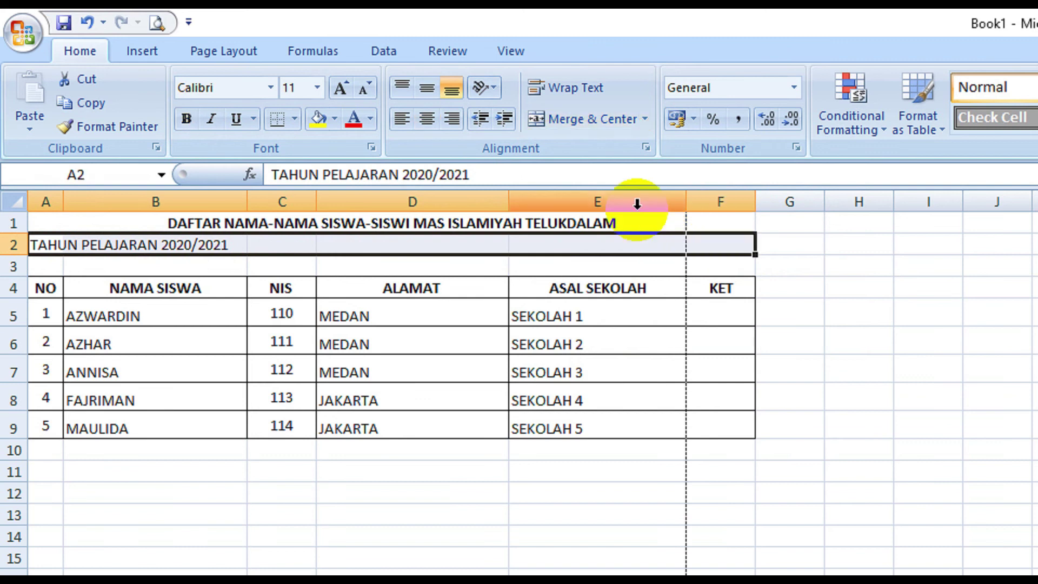
pyautogui.click(581, 119)
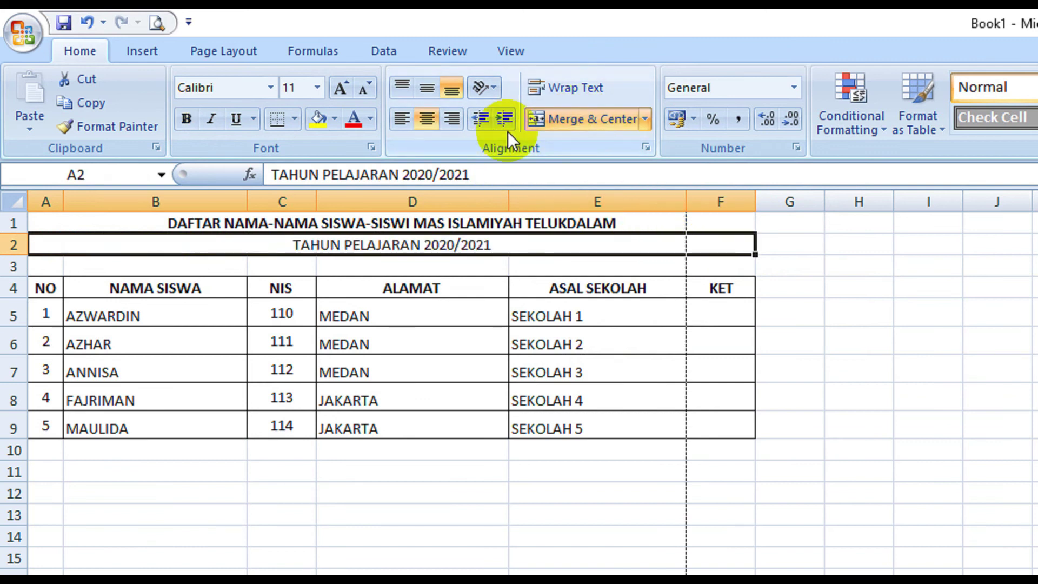
pyautogui.click(186, 125)
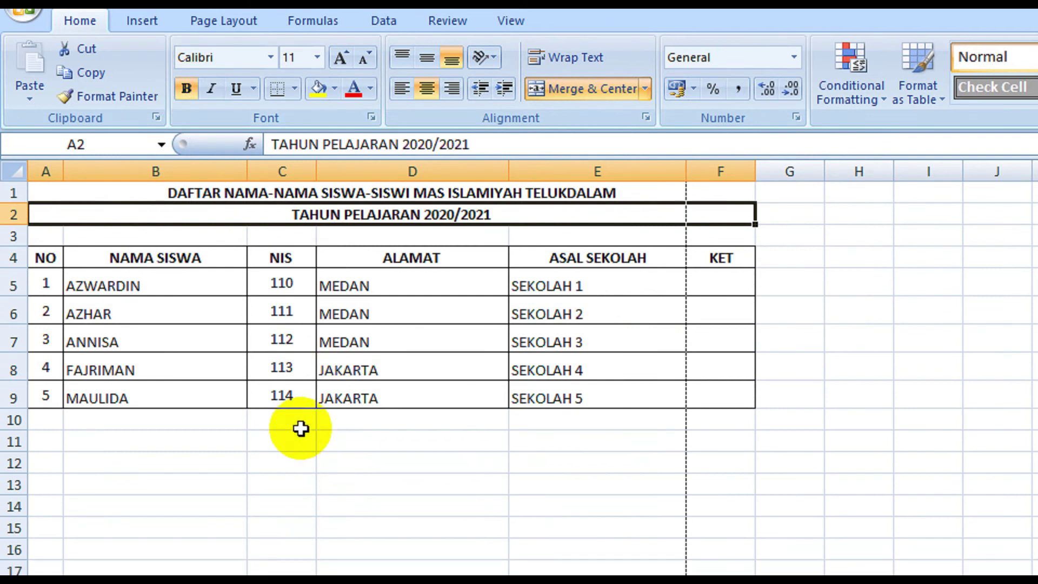
pyautogui.click(264, 458)
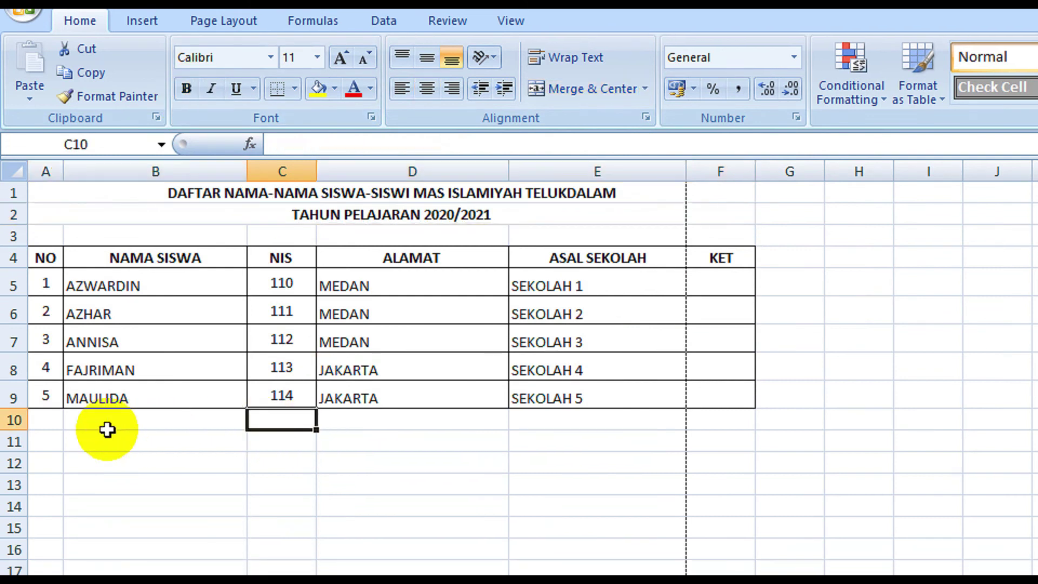
pyautogui.click(48, 423)
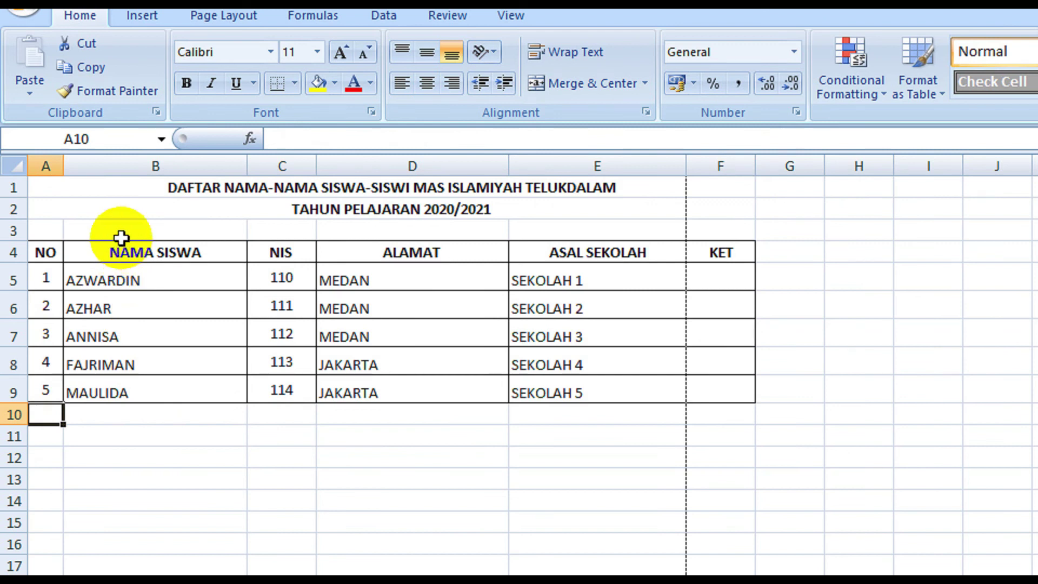
# Set both title lines in rows 1 and 2 to Calibri, size 16.
pyautogui.moveTo(96, 185); pyautogui.dragTo(531, 205)
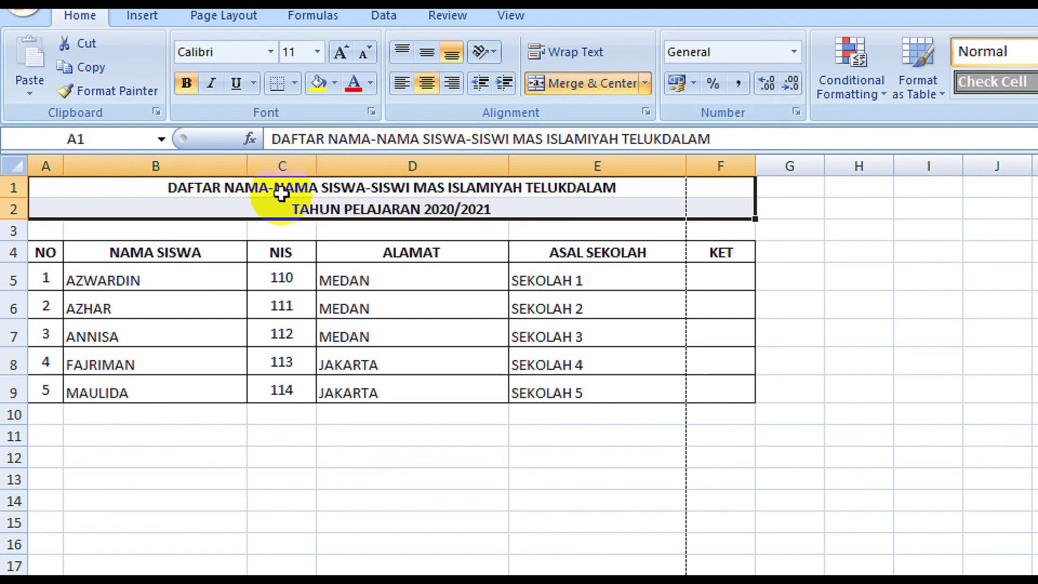
pyautogui.click(65, 186)
pyautogui.moveTo(174, 183); pyautogui.dragTo(451, 208)
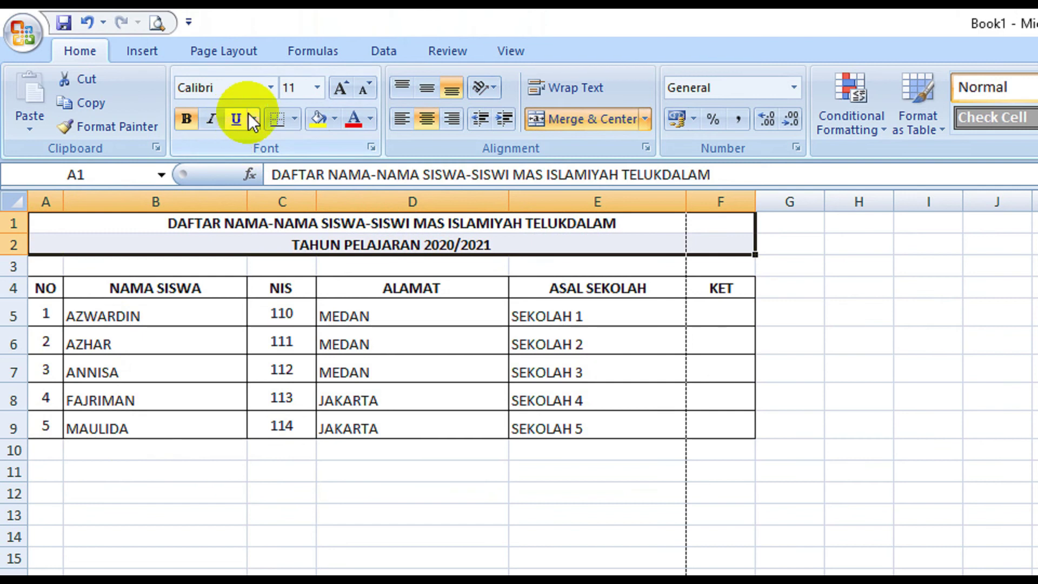
pyautogui.click(270, 86)
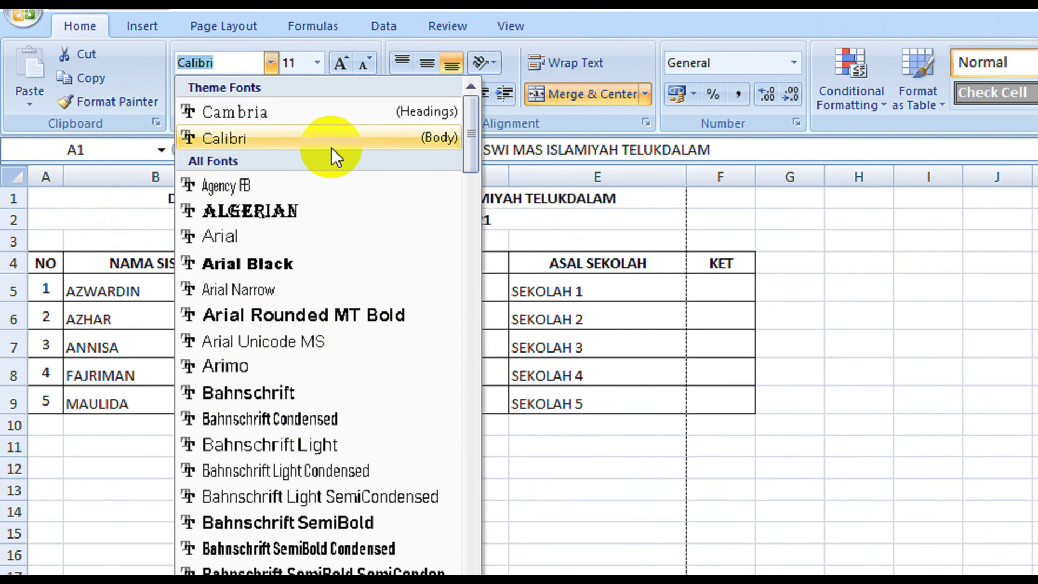
pyautogui.click(332, 148)
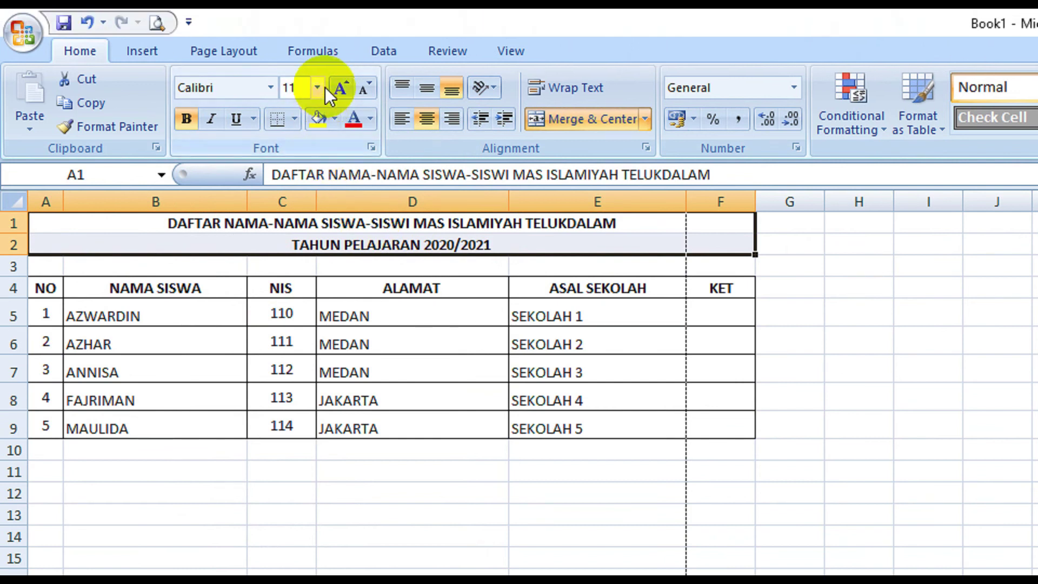
pyautogui.click(319, 92)
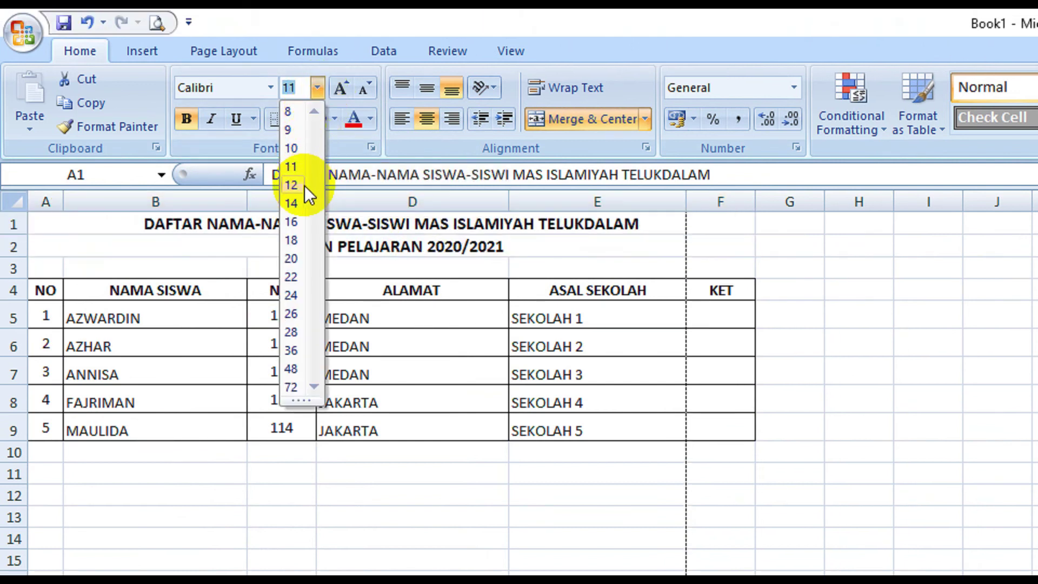
pyautogui.click(292, 222)
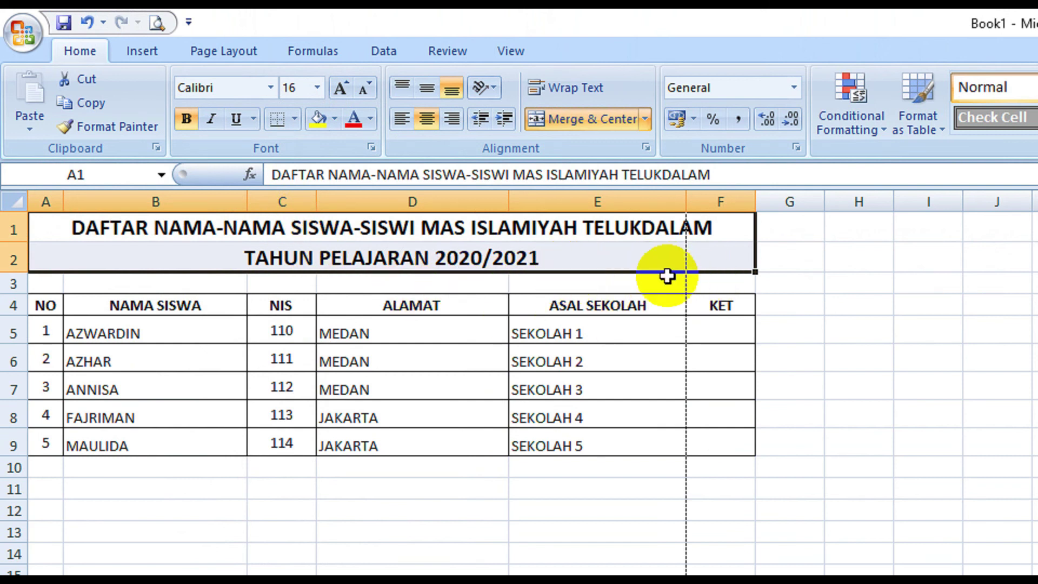
pyautogui.click(659, 333)
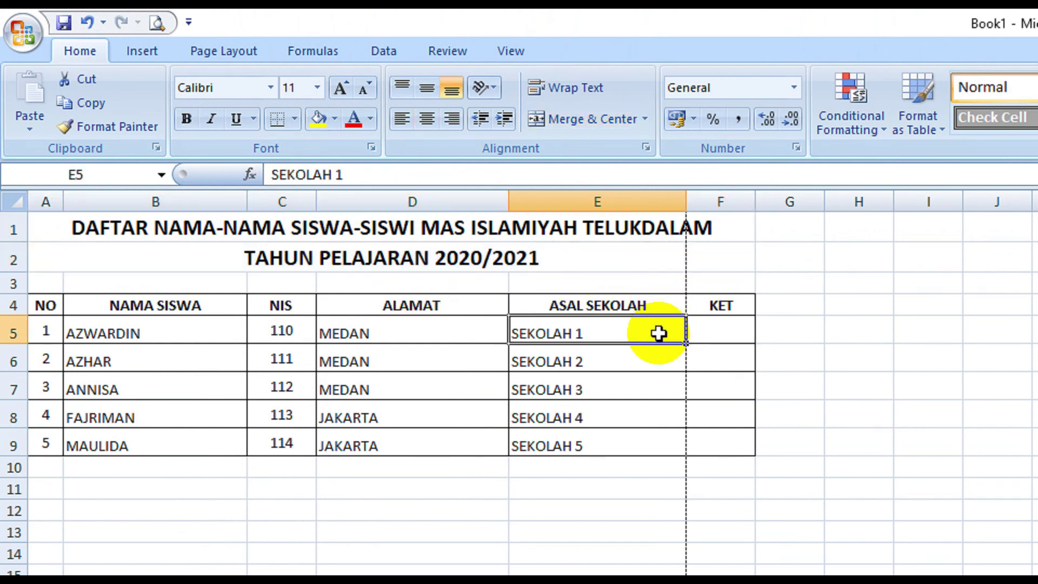
# Narrow the ALAMAT and ASAL SEKOLAH columns so the table through column F fits within the page break.
pyautogui.moveTo(508, 204); pyautogui.dragTo(462, 206)
pyautogui.moveTo(642, 194); pyautogui.dragTo(617, 202)
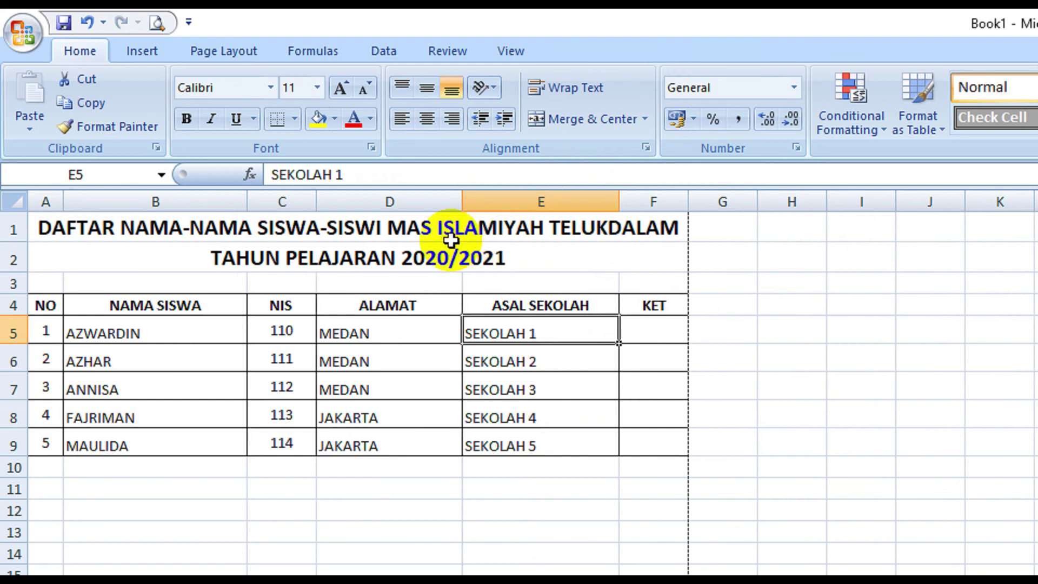
pyautogui.moveTo(461, 199); pyautogui.dragTo(458, 201)
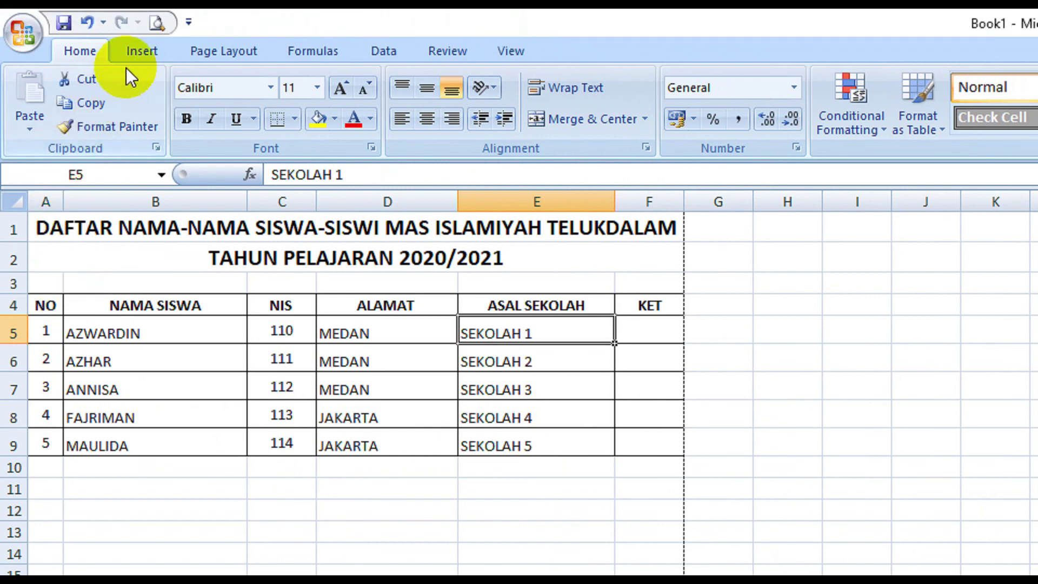
# Check the finished table in print preview and return to the worksheet.
pyautogui.click(157, 25)
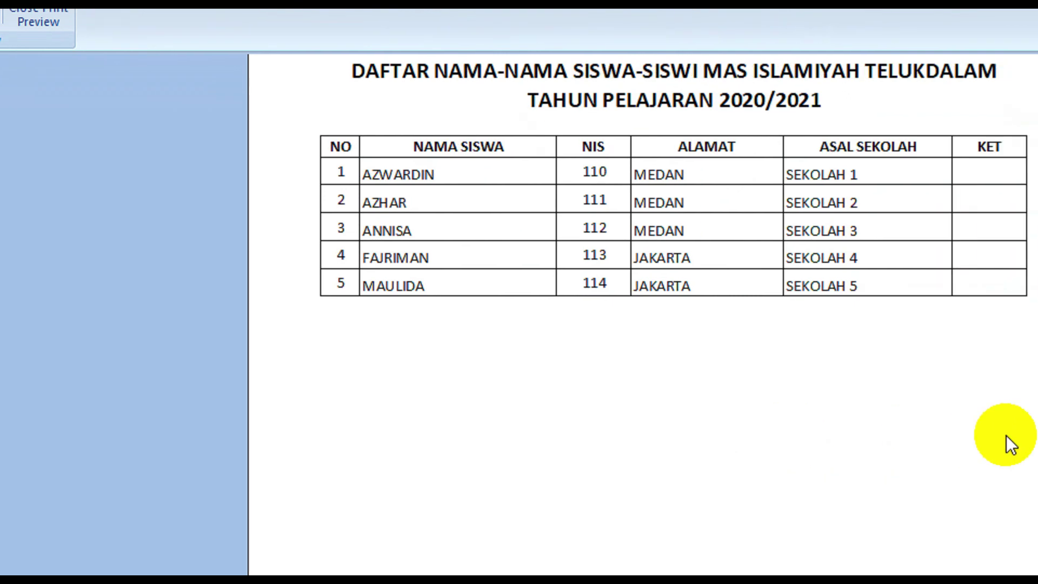
pyautogui.click(837, 435)
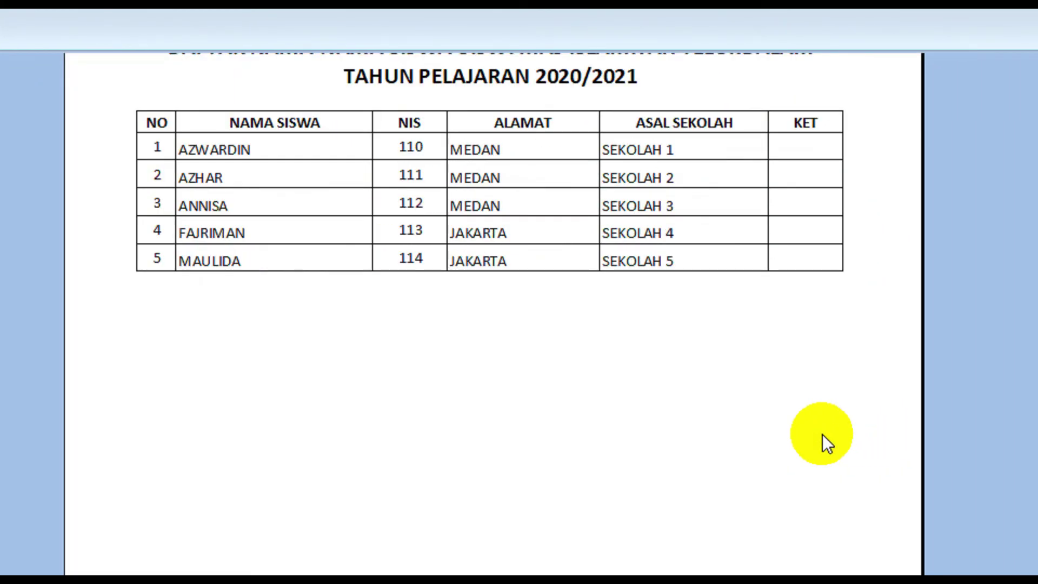
pyautogui.scroll(2, 822, 433)
pyautogui.scroll(-1, 822, 433)
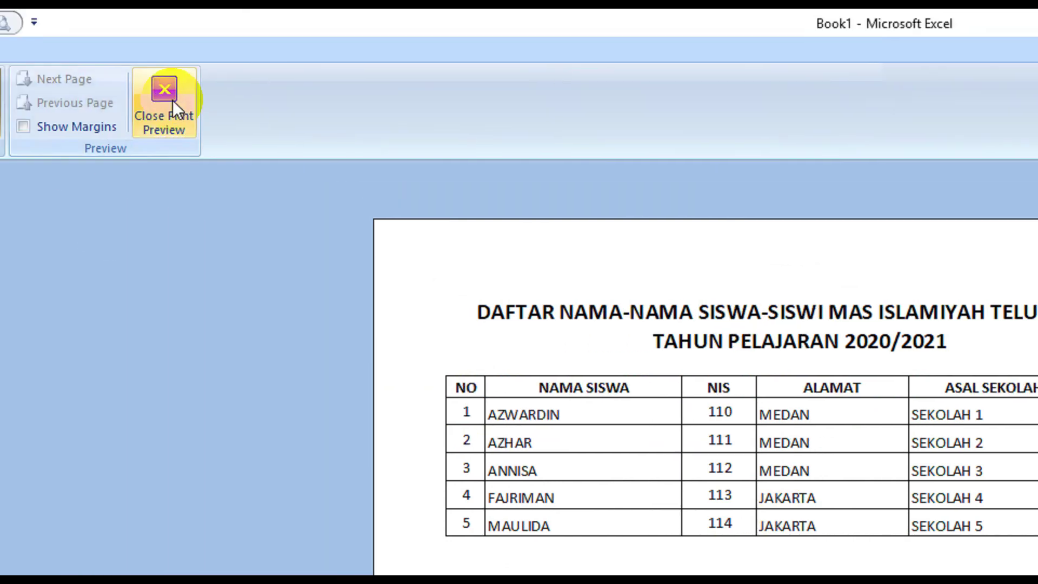
pyautogui.click(173, 99)
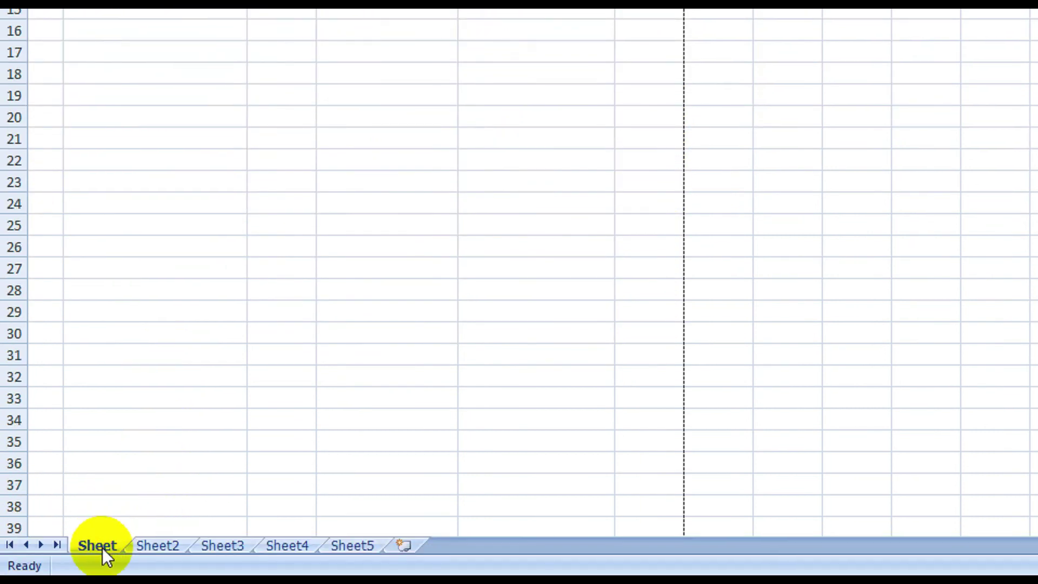
pyautogui.click(164, 545)
pyautogui.click(247, 545)
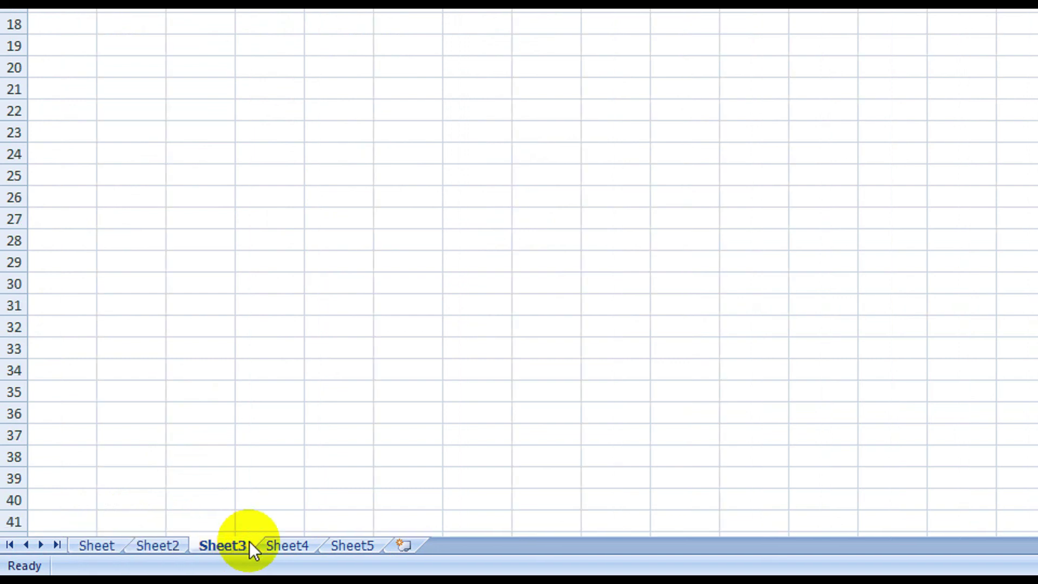
pyautogui.click(103, 549)
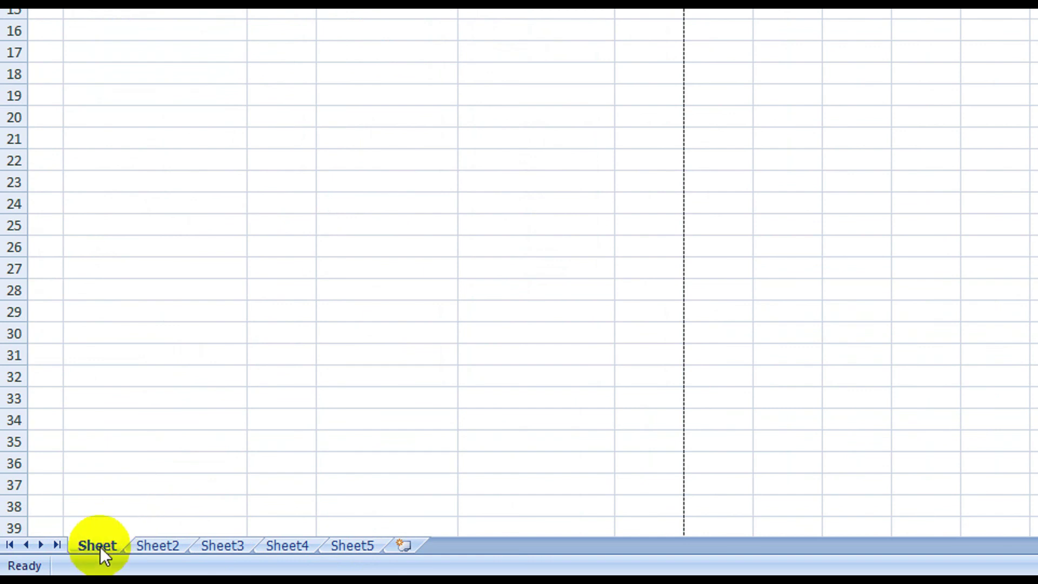
pyautogui.rightClick(100, 547)
pyautogui.click(183, 362)
pyautogui.click(157, 455)
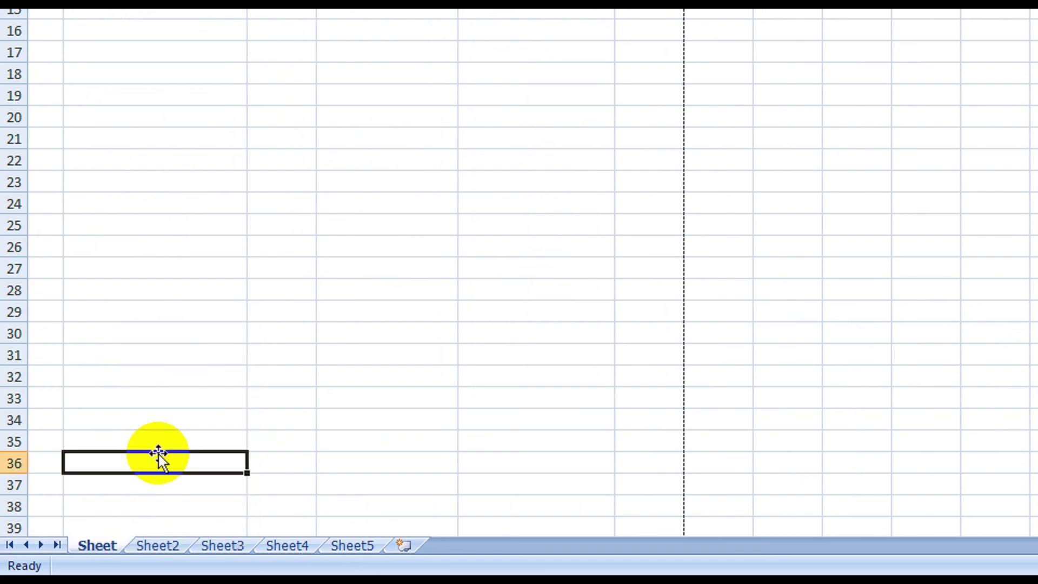
# Rename the sheet containing the student list as LATIHAN 1.
pyautogui.doubleClick(98, 543)
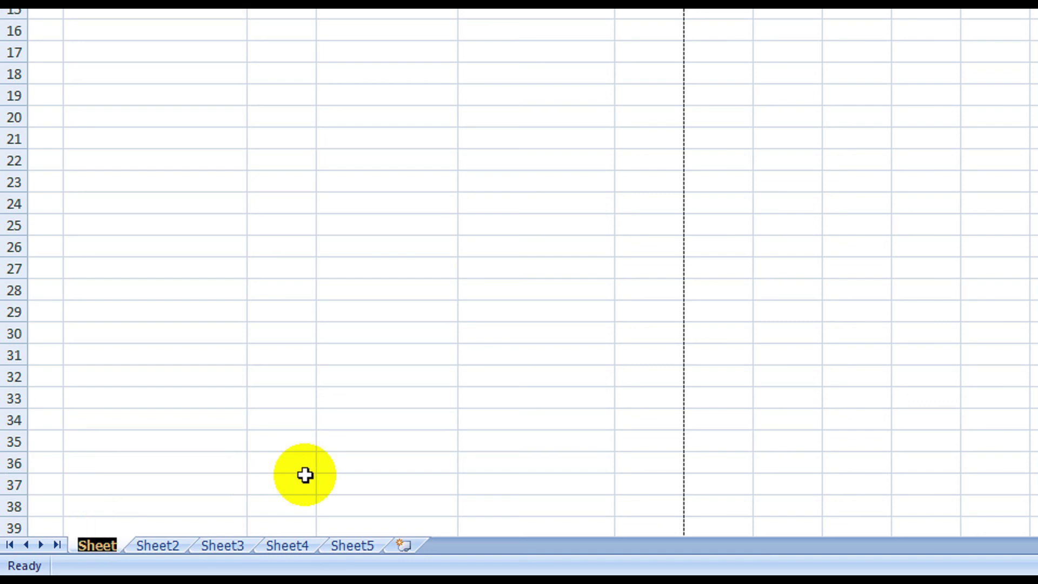
pyautogui.write('LATIHAN')
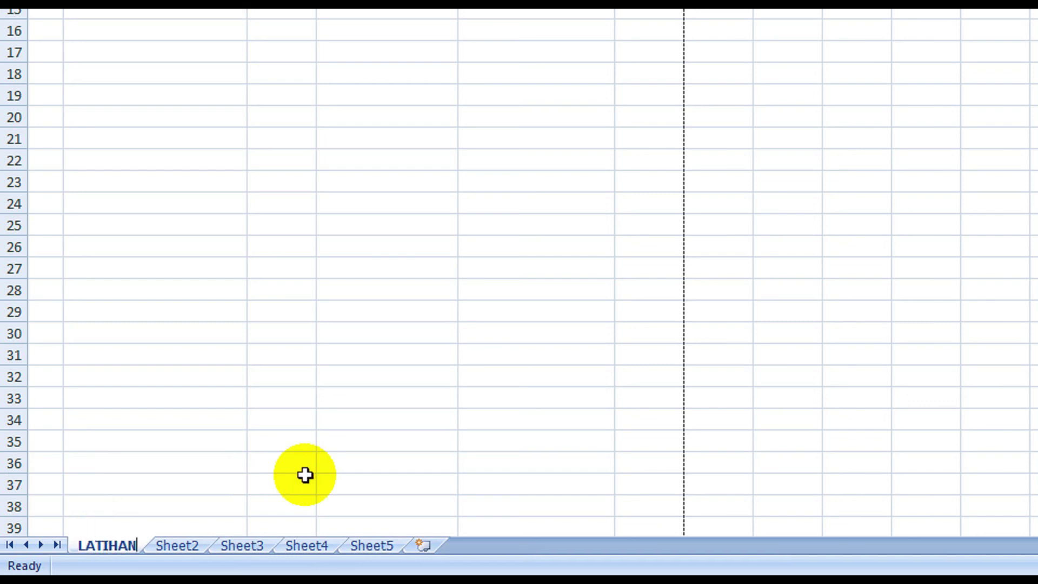
pyautogui.write(' 1')
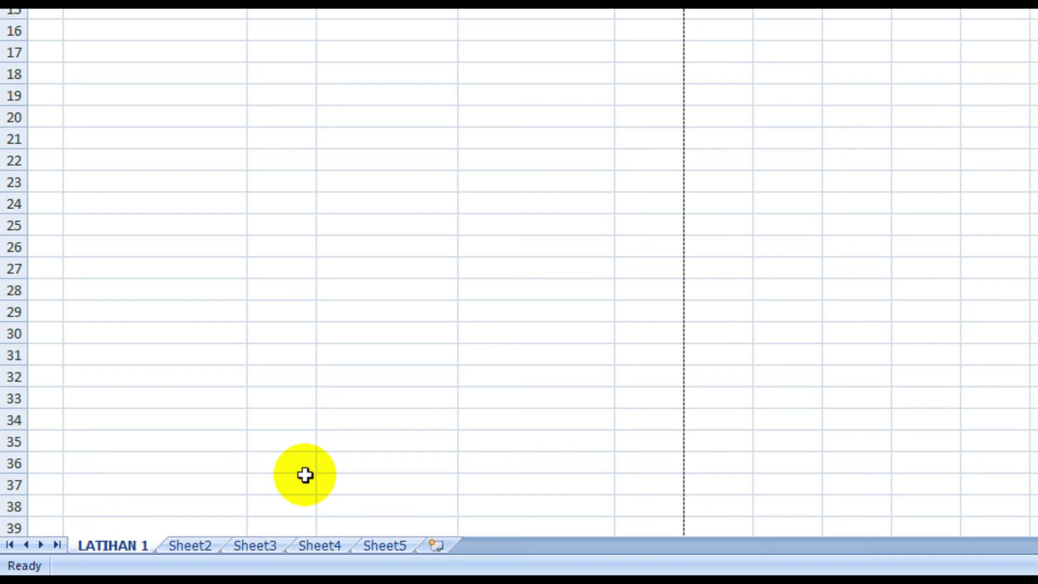
pyautogui.press('Return')
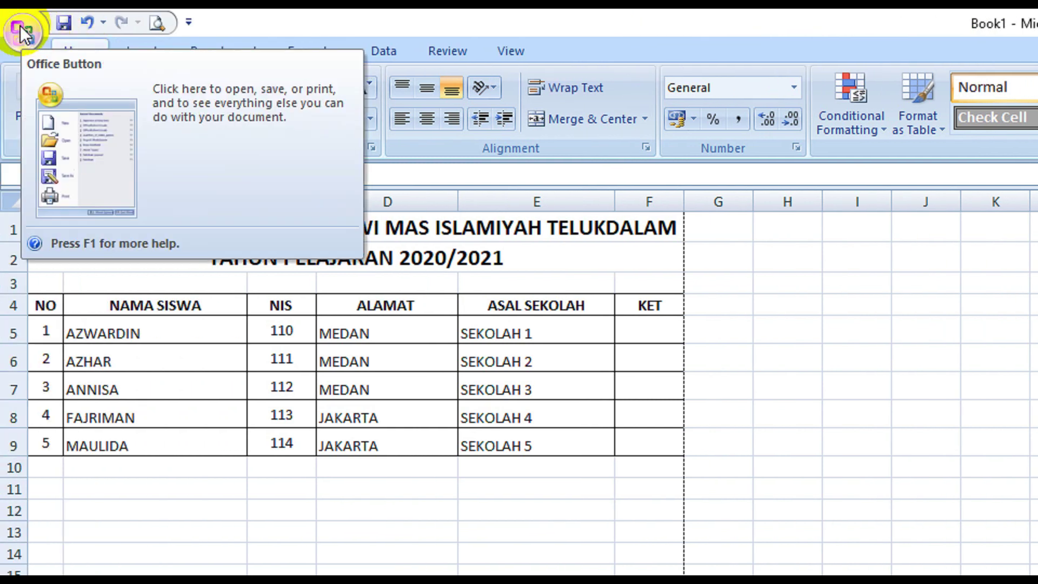
# Save the workbook as LATIHANKU in Excel Workbook format on the Recovery (F:) drive and close Excel.
pyautogui.click(22, 30)
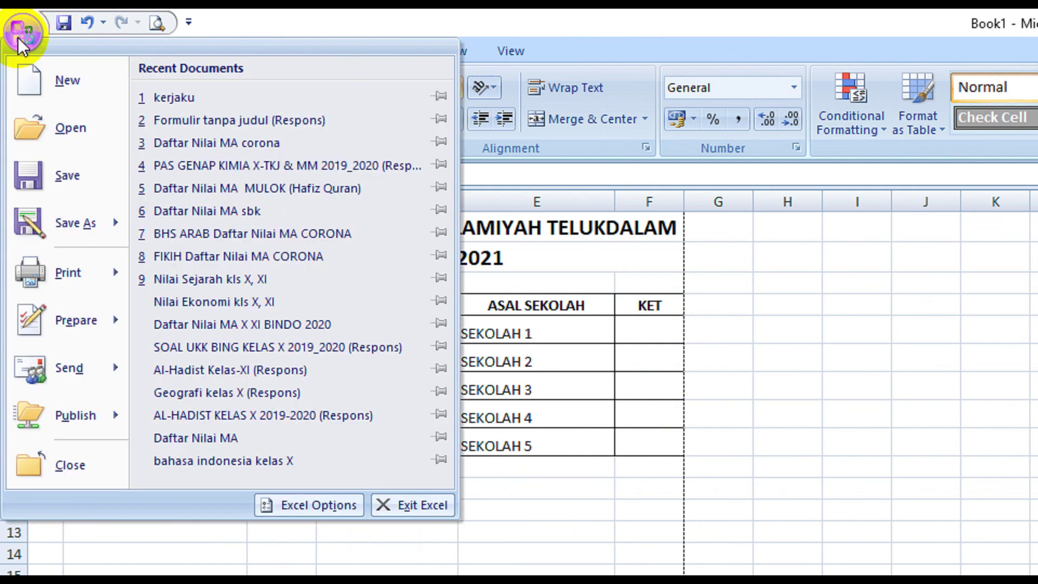
pyautogui.click(40, 183)
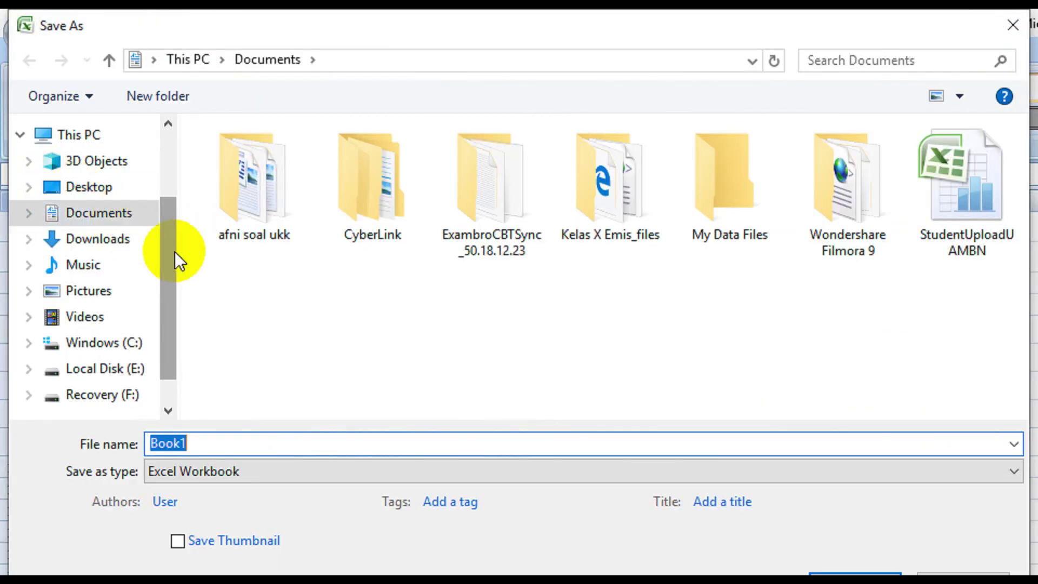
pyautogui.moveTo(171, 248); pyautogui.dragTo(171, 318)
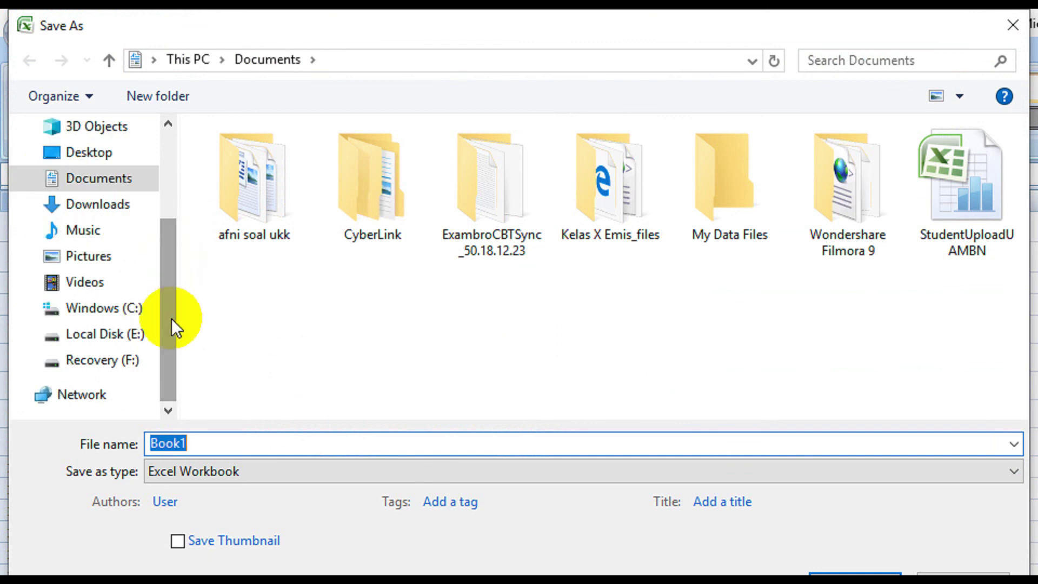
pyautogui.click(116, 370)
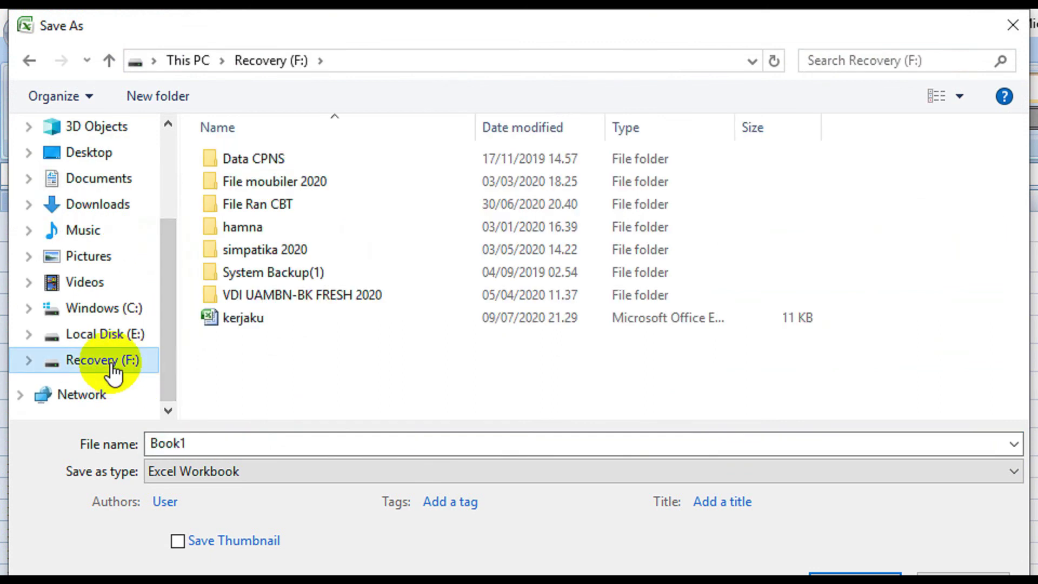
pyautogui.click(219, 440)
pyautogui.doubleClick(220, 436)
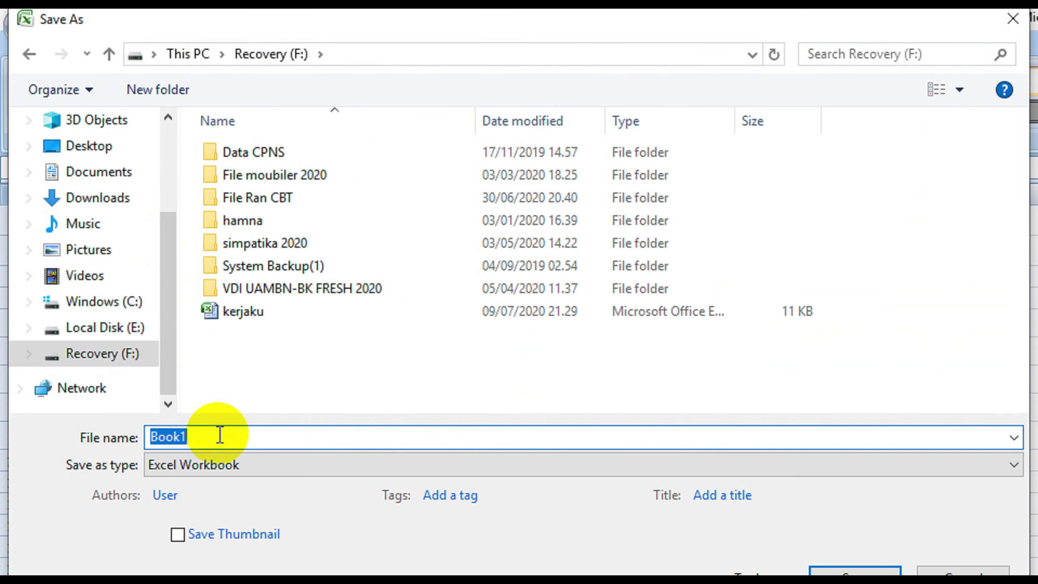
pyautogui.write('LATIHANKU')
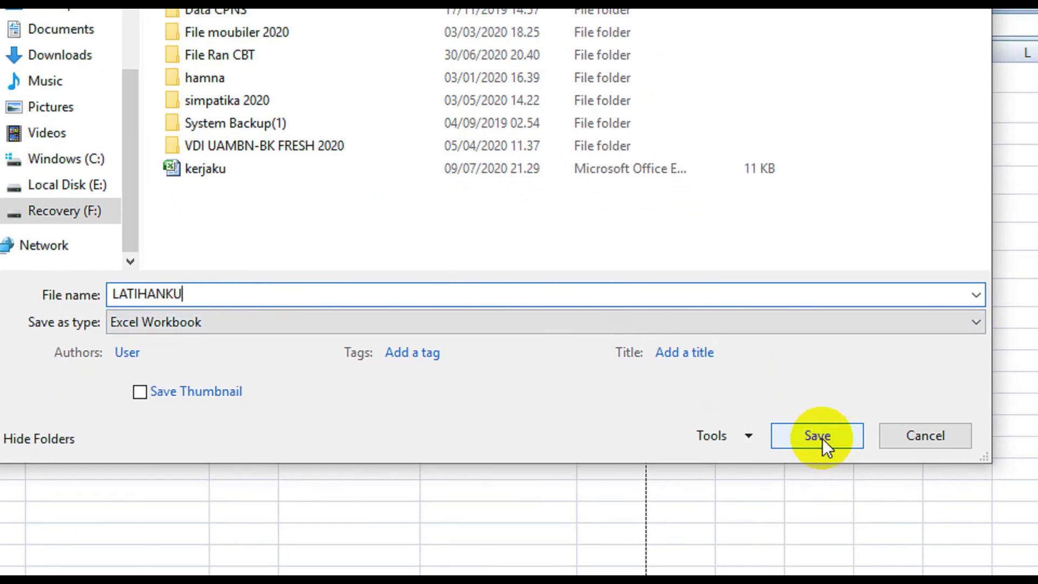
pyautogui.click(836, 473)
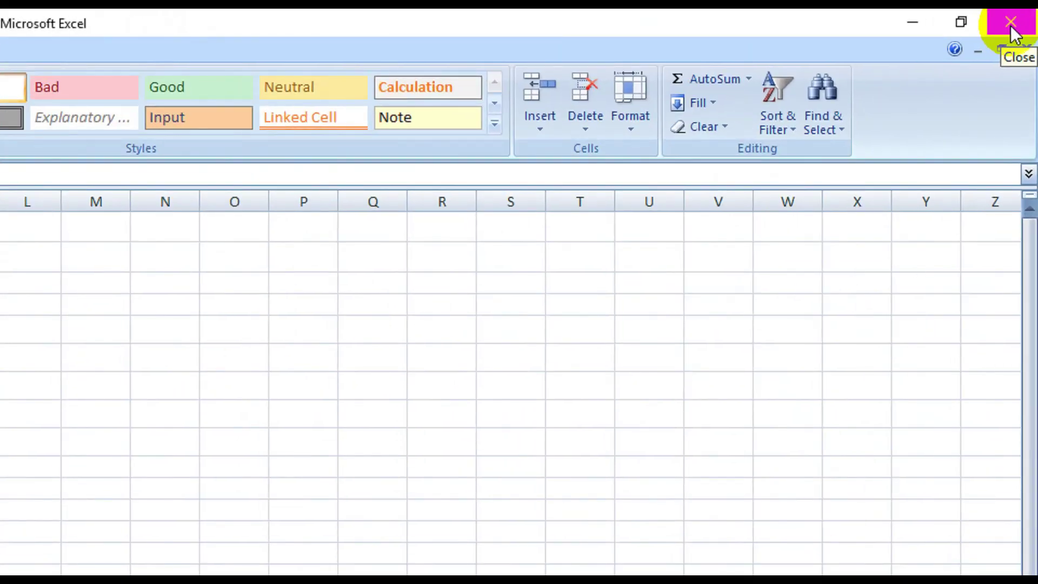
pyautogui.click(1012, 30)
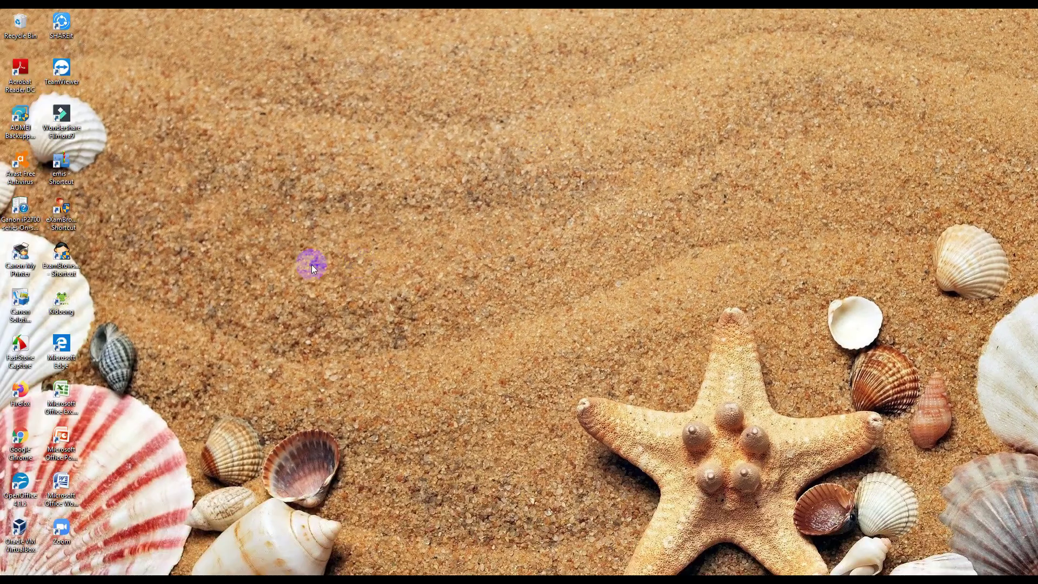